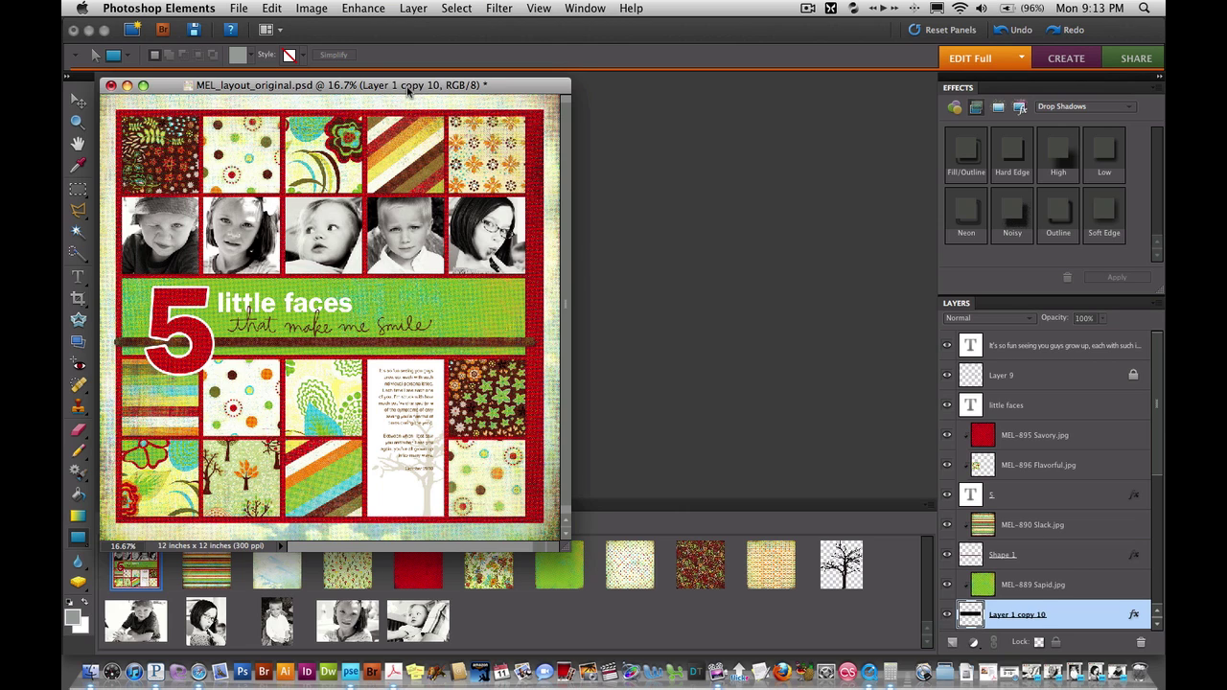
Reduce the MEL_layout_original.psd window to 6.25% zoom and move it aside to clear the workspace
key("super+minus")
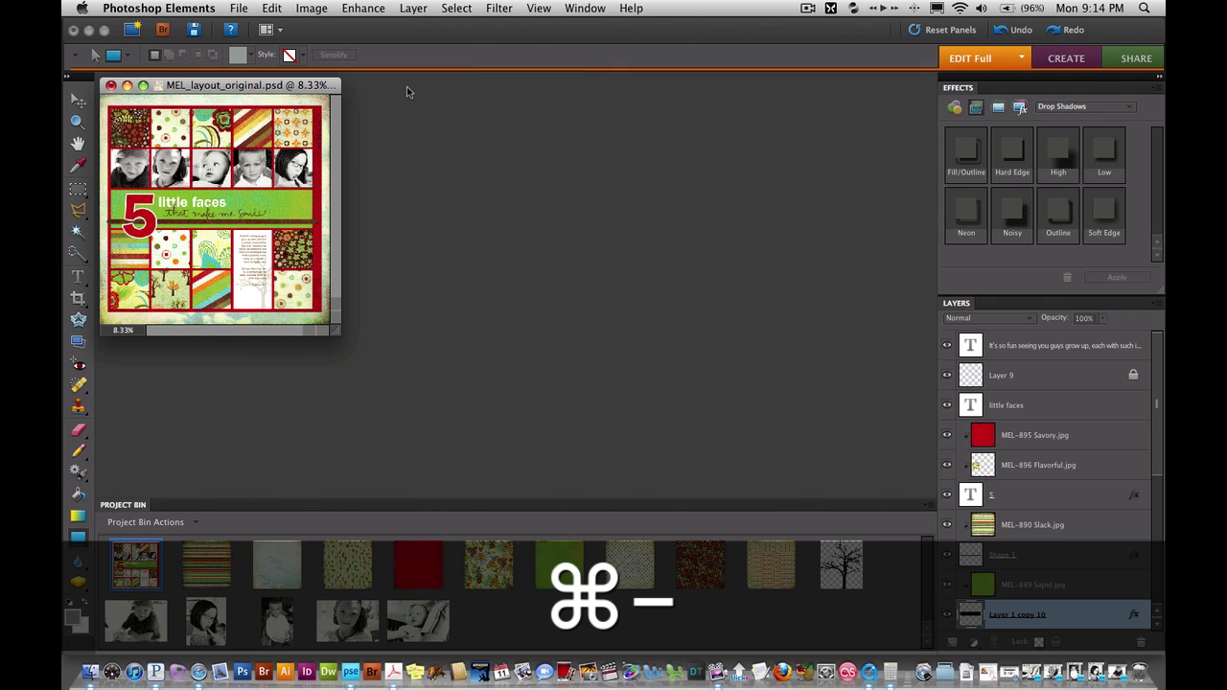
key("super+minus")
left_click_drag(191, 89, 828, 110)
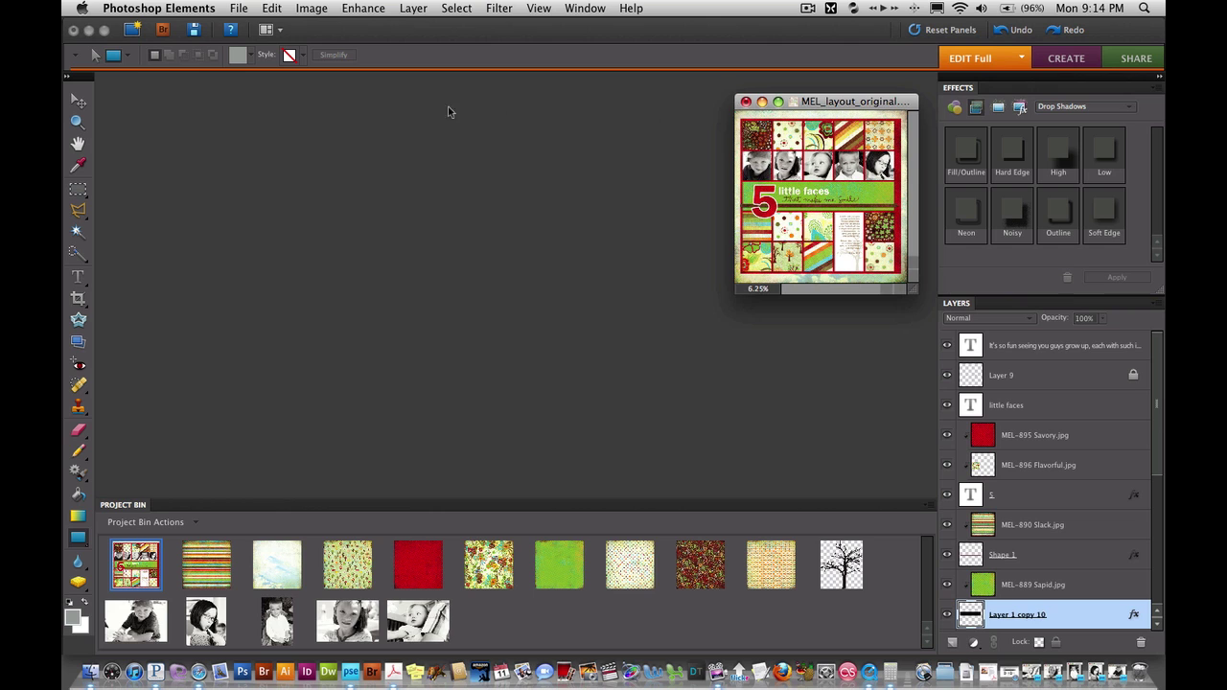
Create a blank 12 x 12 inch document at 300 pixels/inch and move its window clear of the project thumbnails
left_click(238, 9)
mouse_move(245, 29)
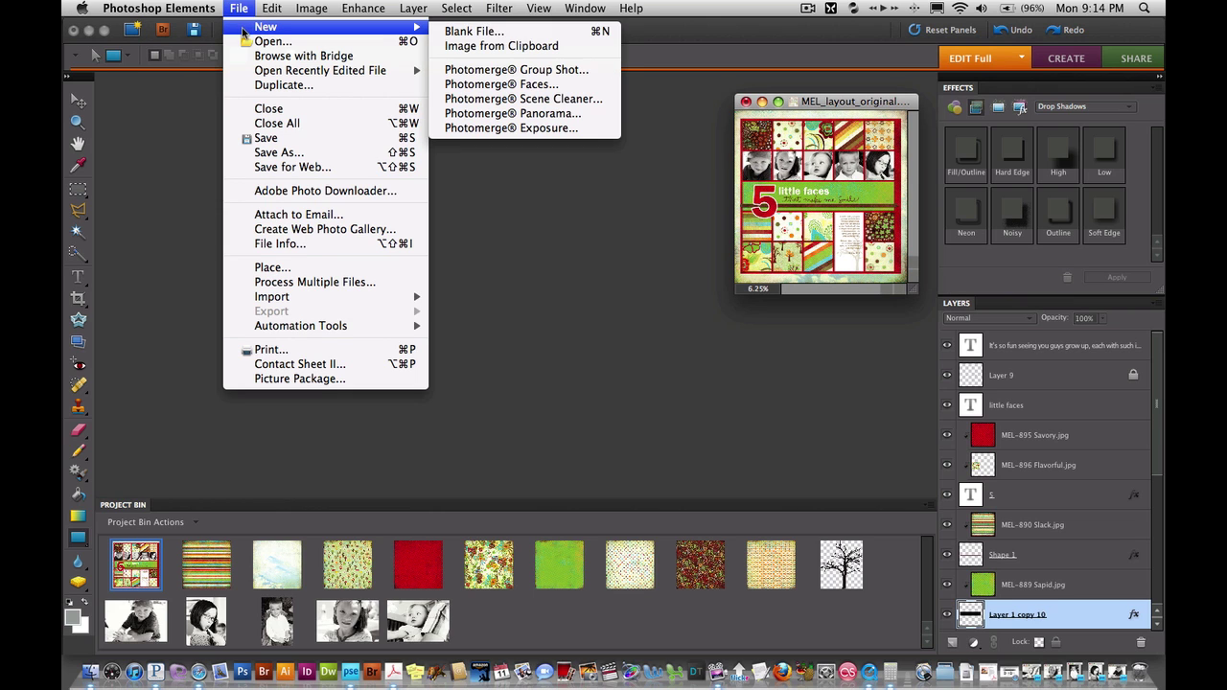
left_click(491, 31)
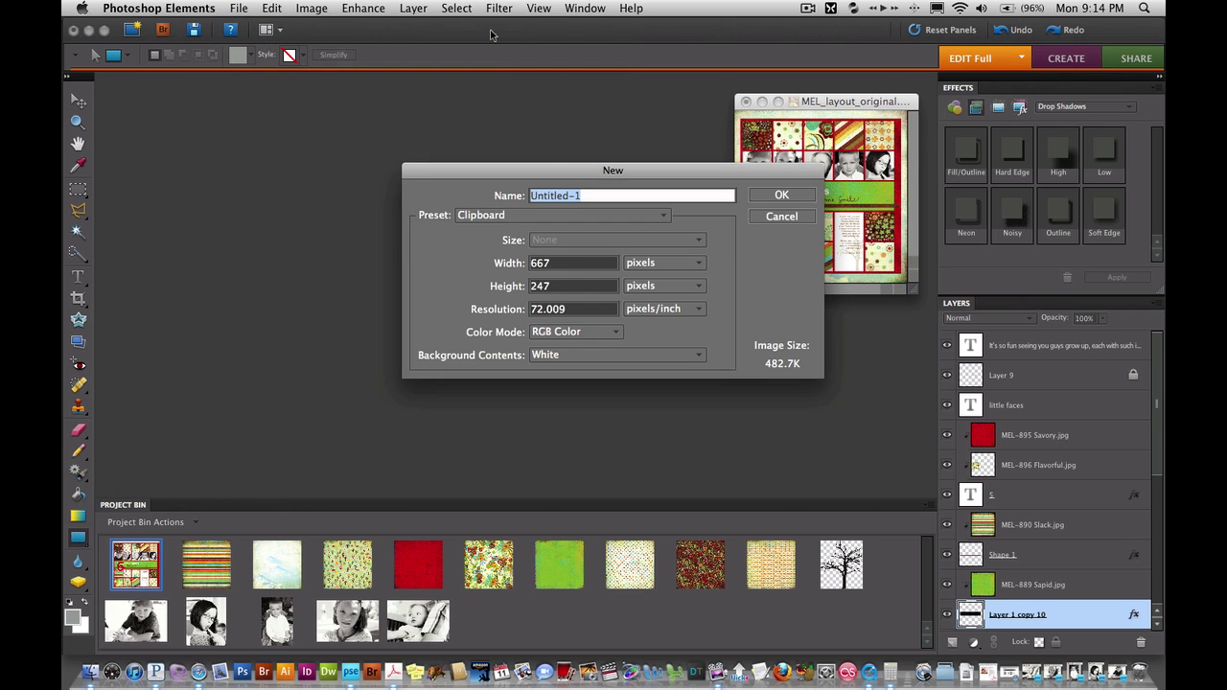
left_click(653, 267)
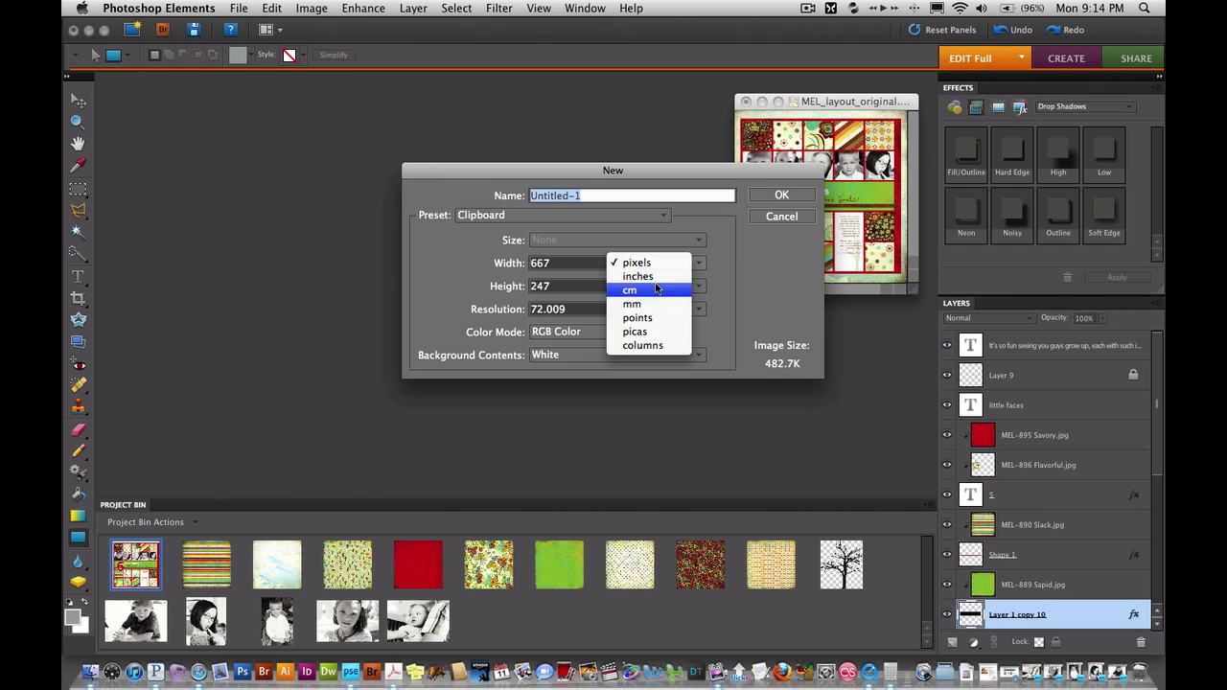
left_click(637, 275)
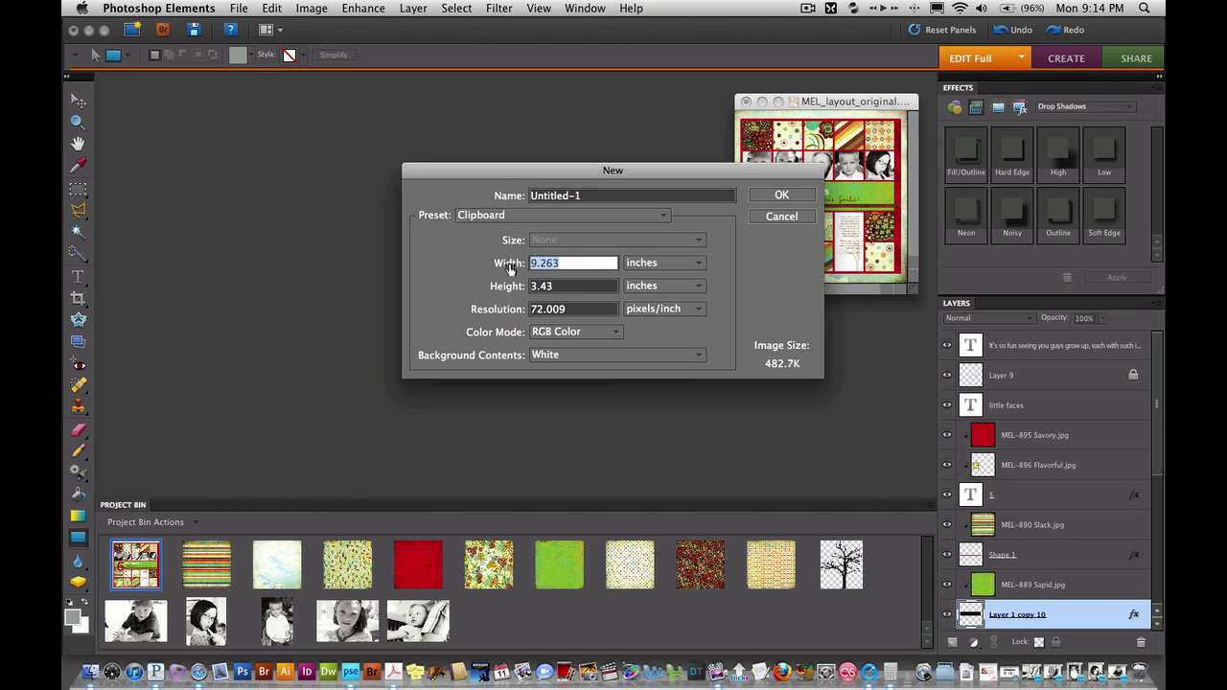
type("12")
key("Tab")
type("12")
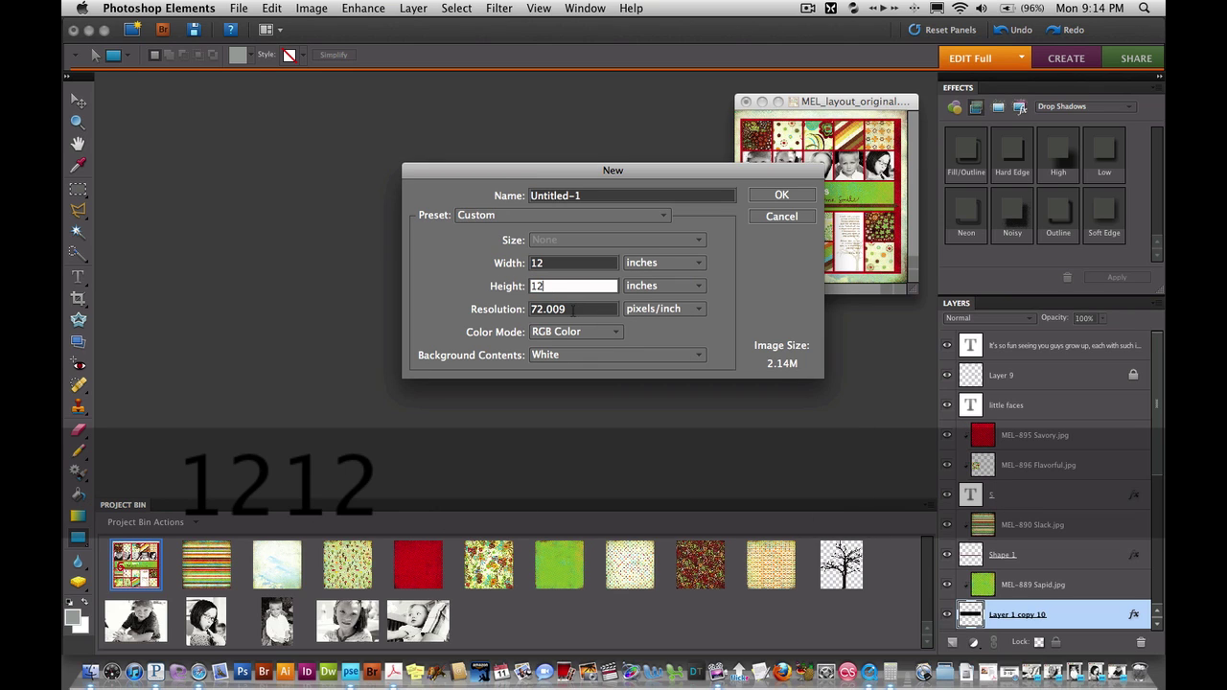
key("Tab")
type("300")
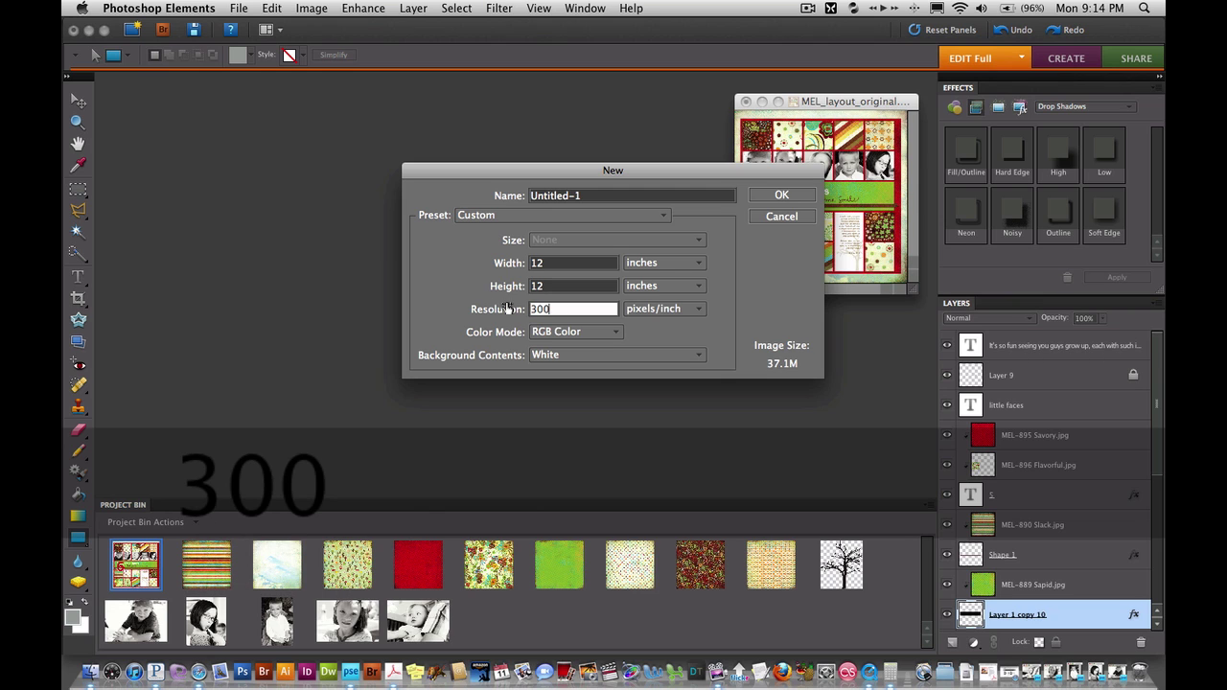
left_click(781, 196)
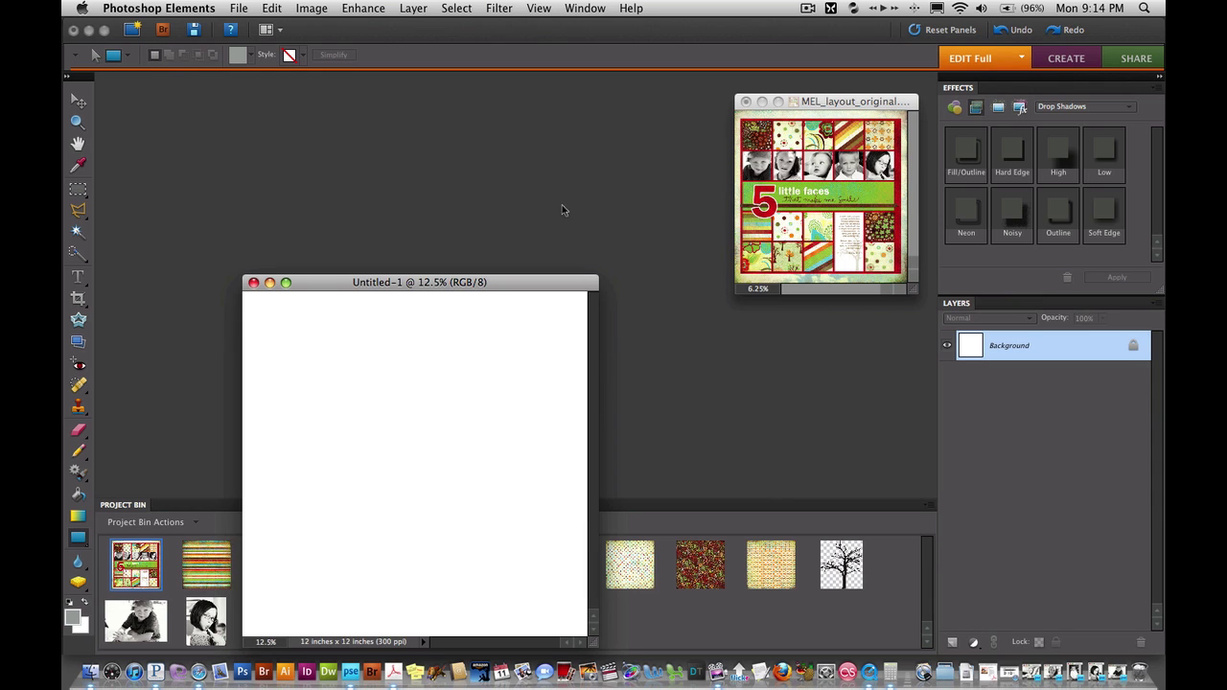
left_click_drag(467, 283, 343, 100)
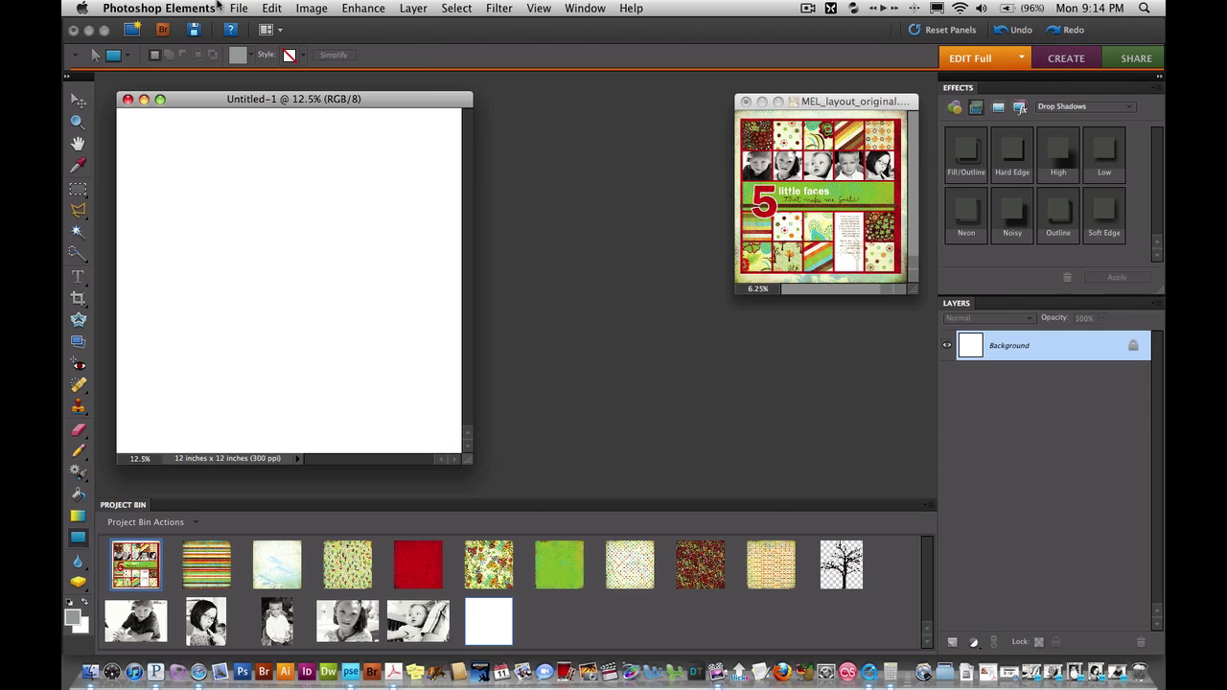
Create a second blank document measuring 2 x 2 inches at 300 pixels/inch
left_click(238, 7)
mouse_move(288, 27)
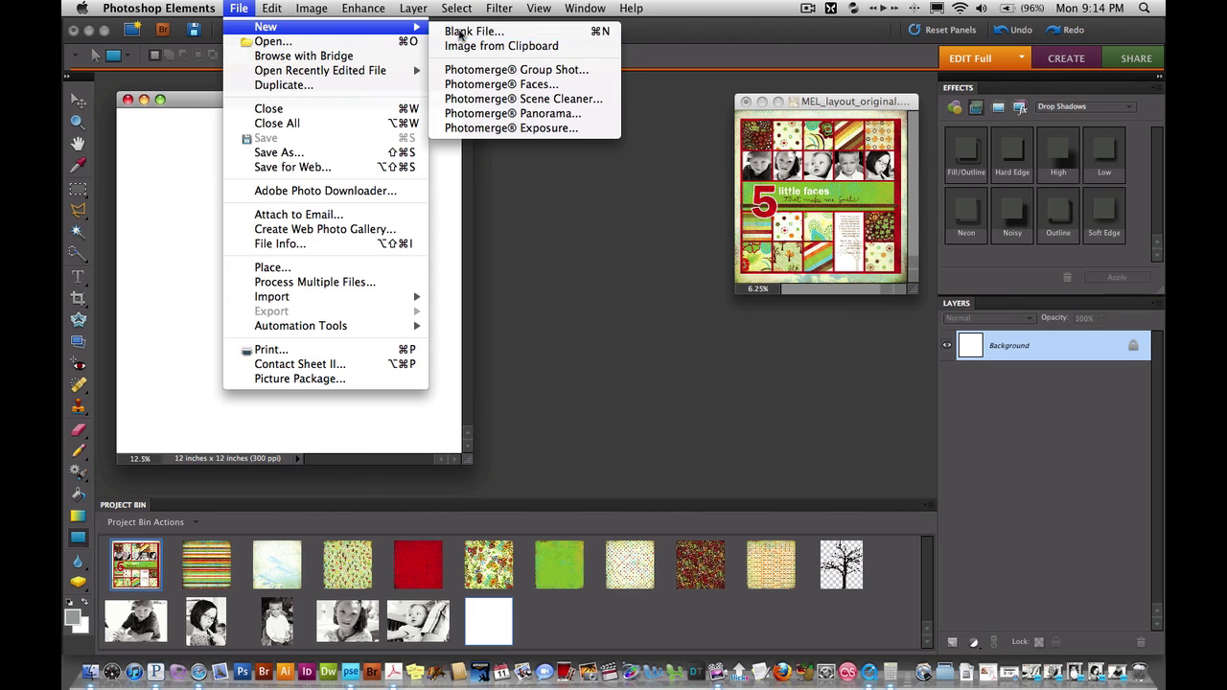
left_click(461, 34)
left_click(635, 264)
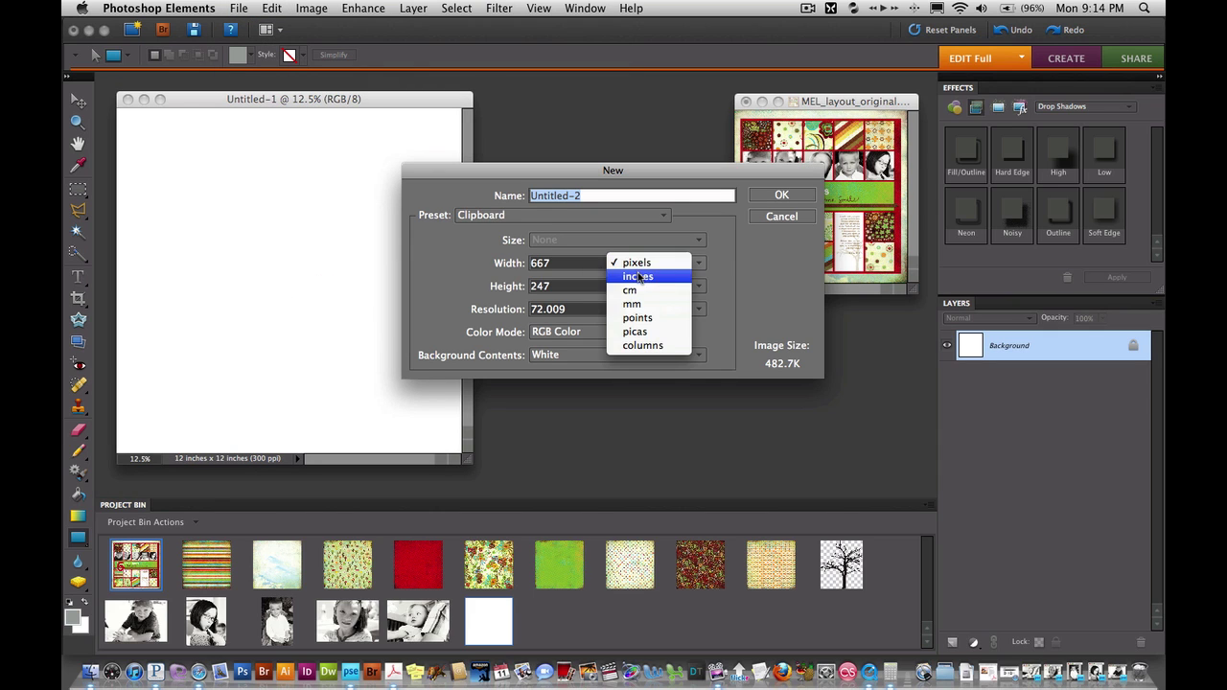
left_click(639, 277)
type("2")
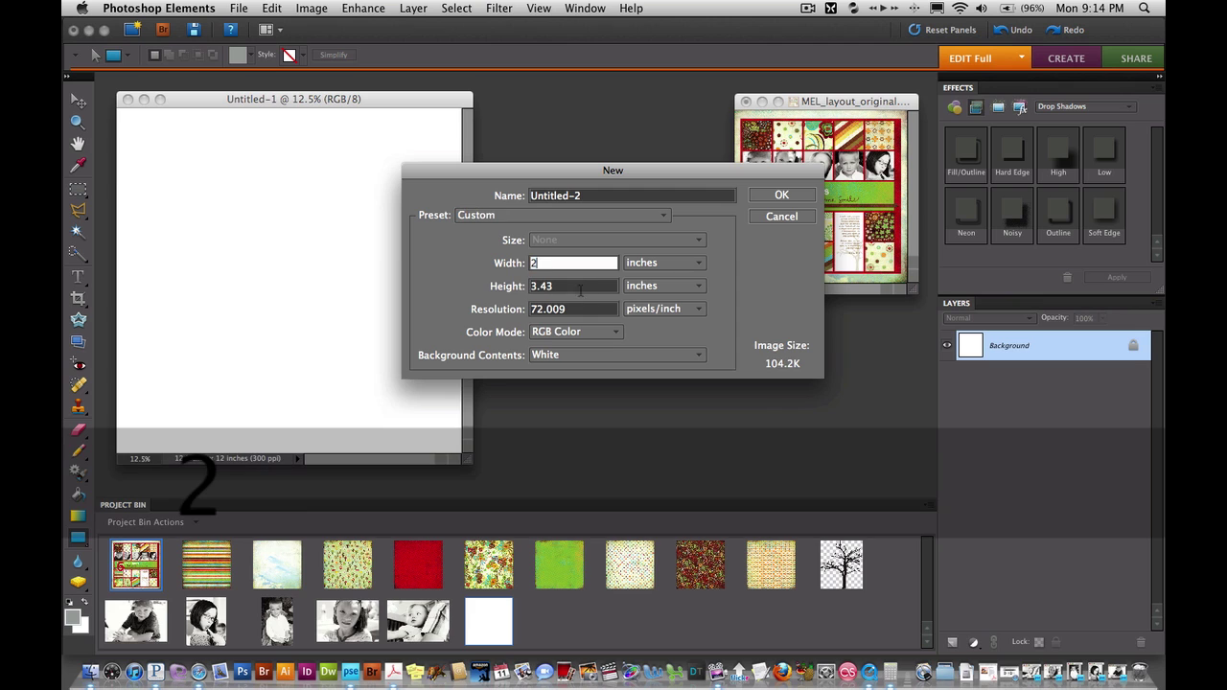
key("Tab")
type("2")
key("Tab")
type("300")
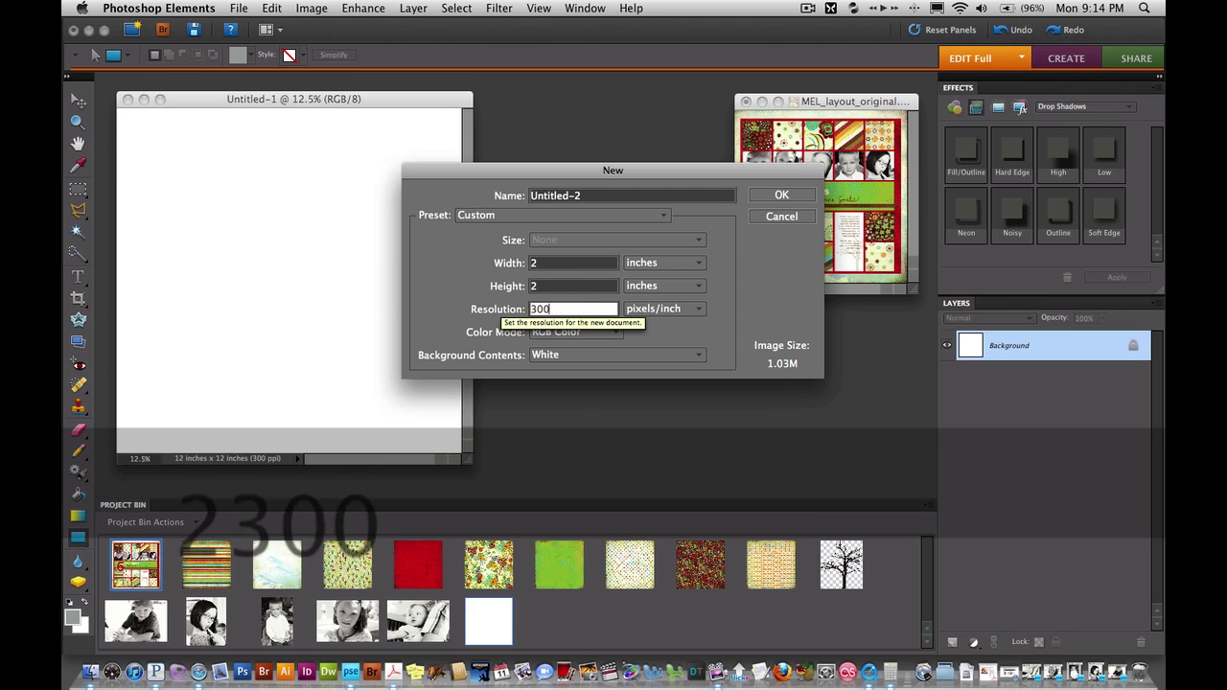
key("Return")
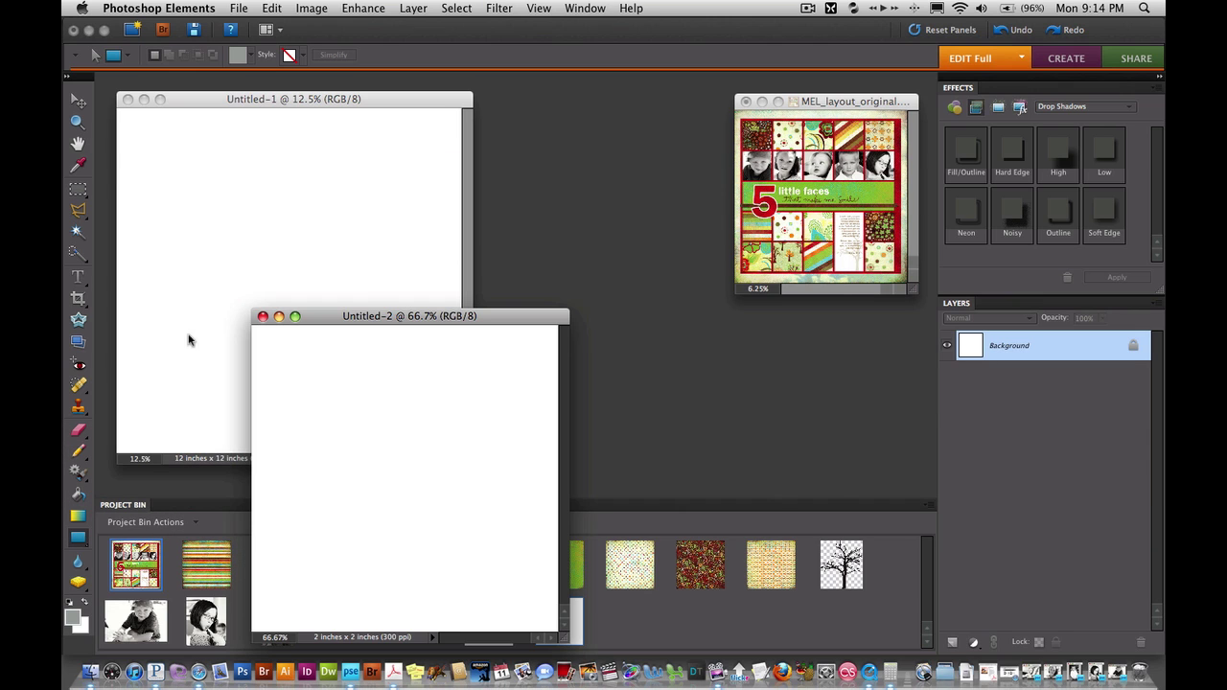
Fill the 2-inch document with default black, then reduce it to 25% zoom and place its window beside the 12-inch page
left_click(80, 494)
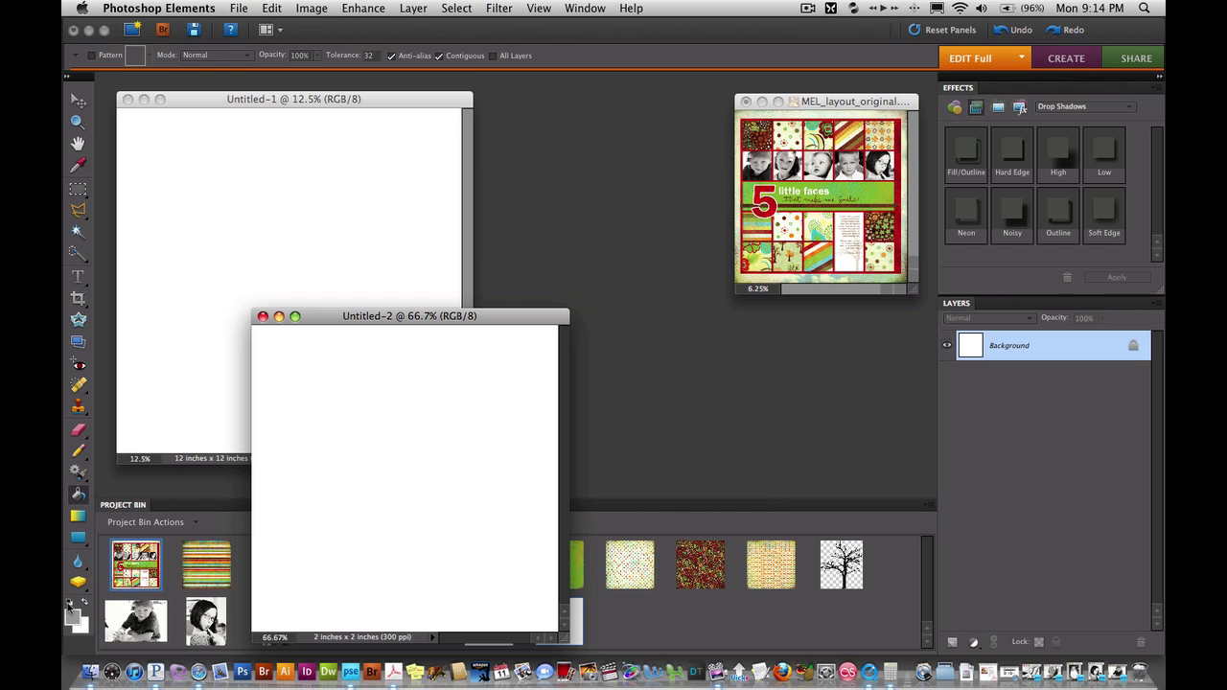
left_click(69, 604)
left_click(361, 458)
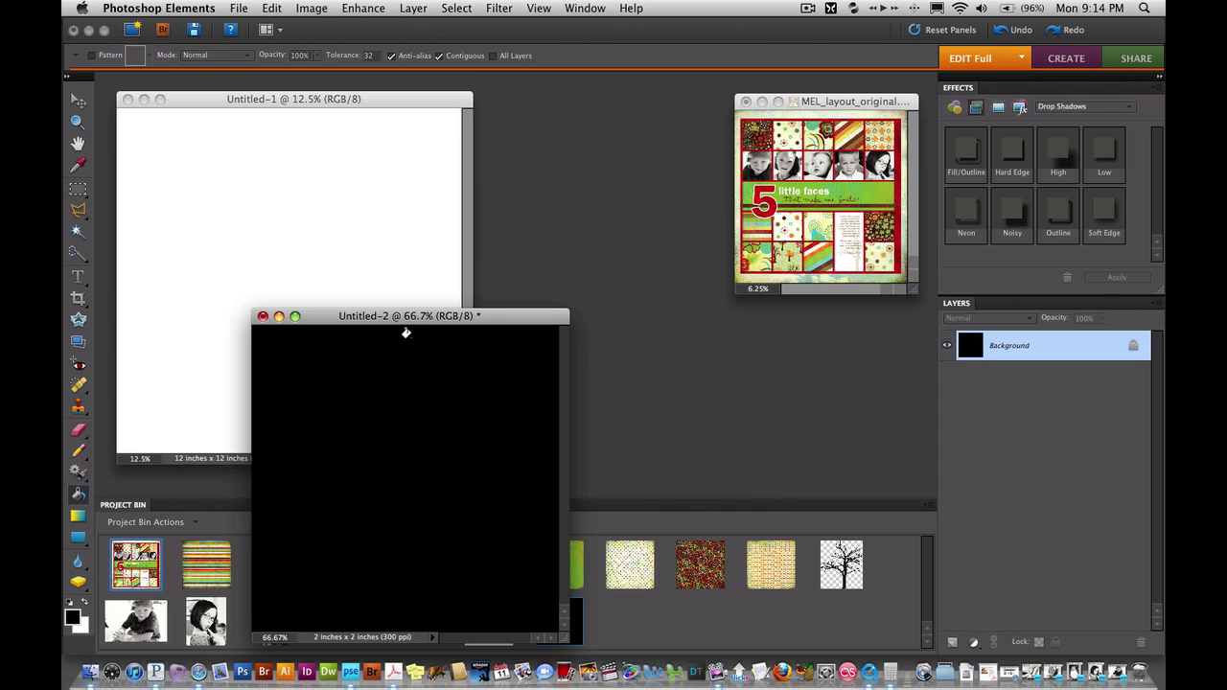
key("super+minus")
key("super+minus")
key("super+minus")
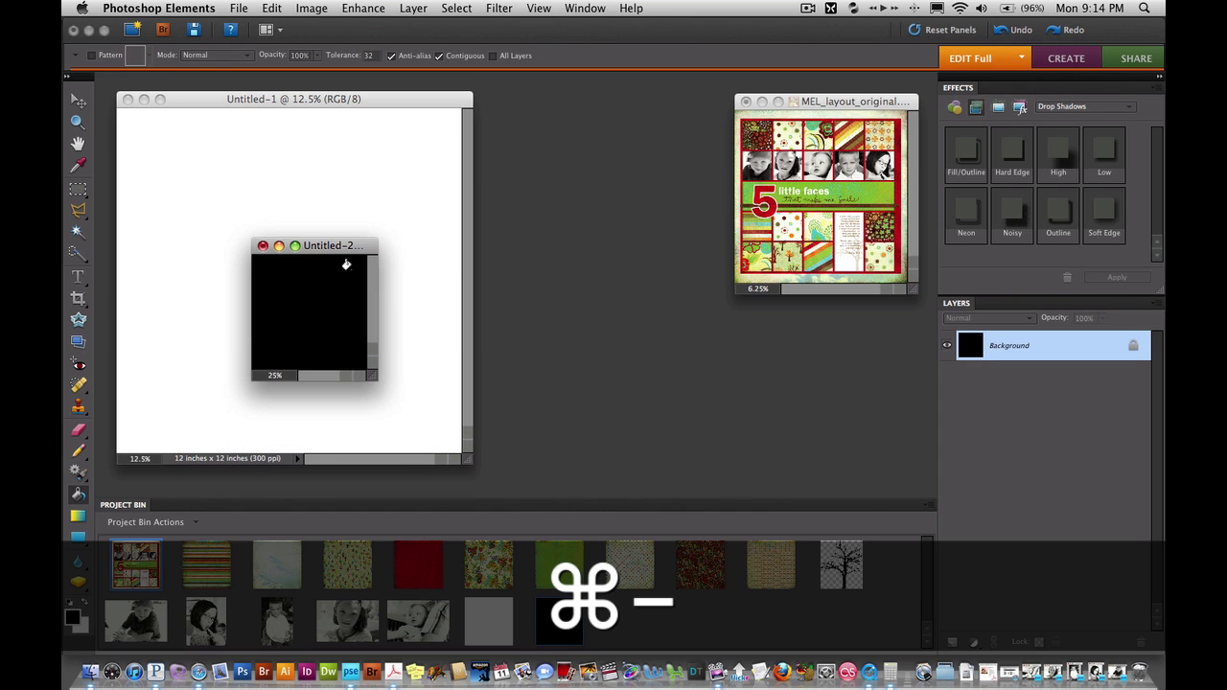
left_click_drag(338, 251, 629, 243)
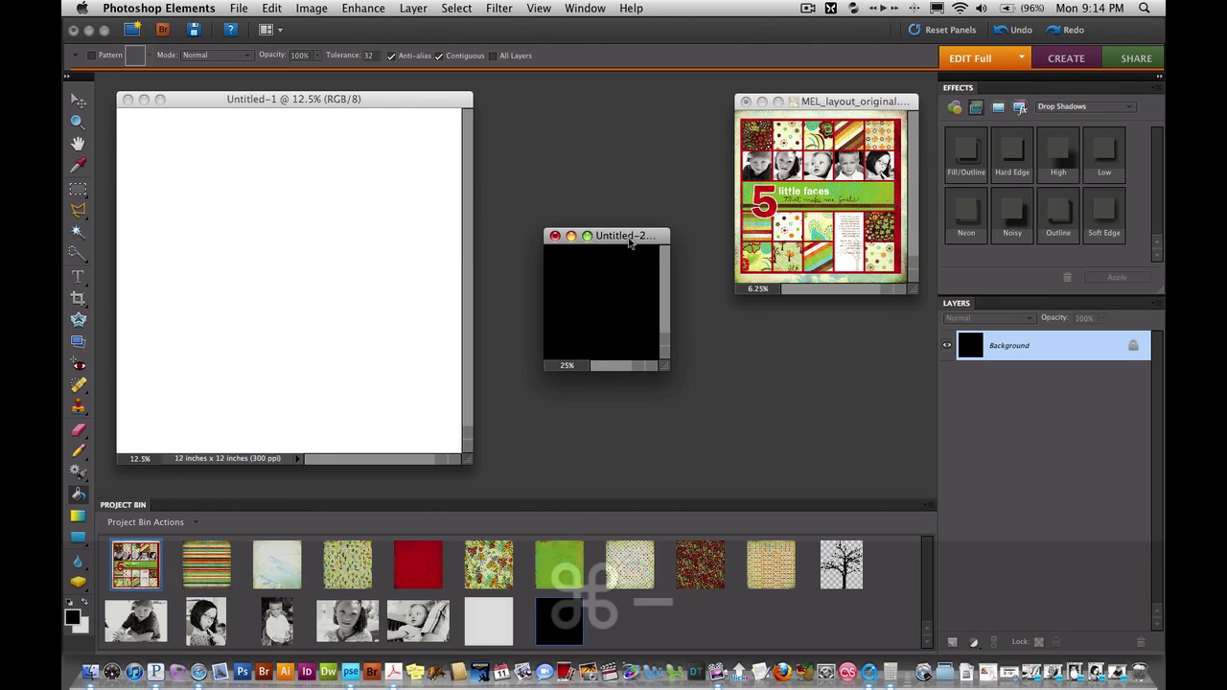
Show rulers on the 12-inch document and enlarge its window at 16.7% zoom so the area around the canvas is exposed
left_click(383, 105)
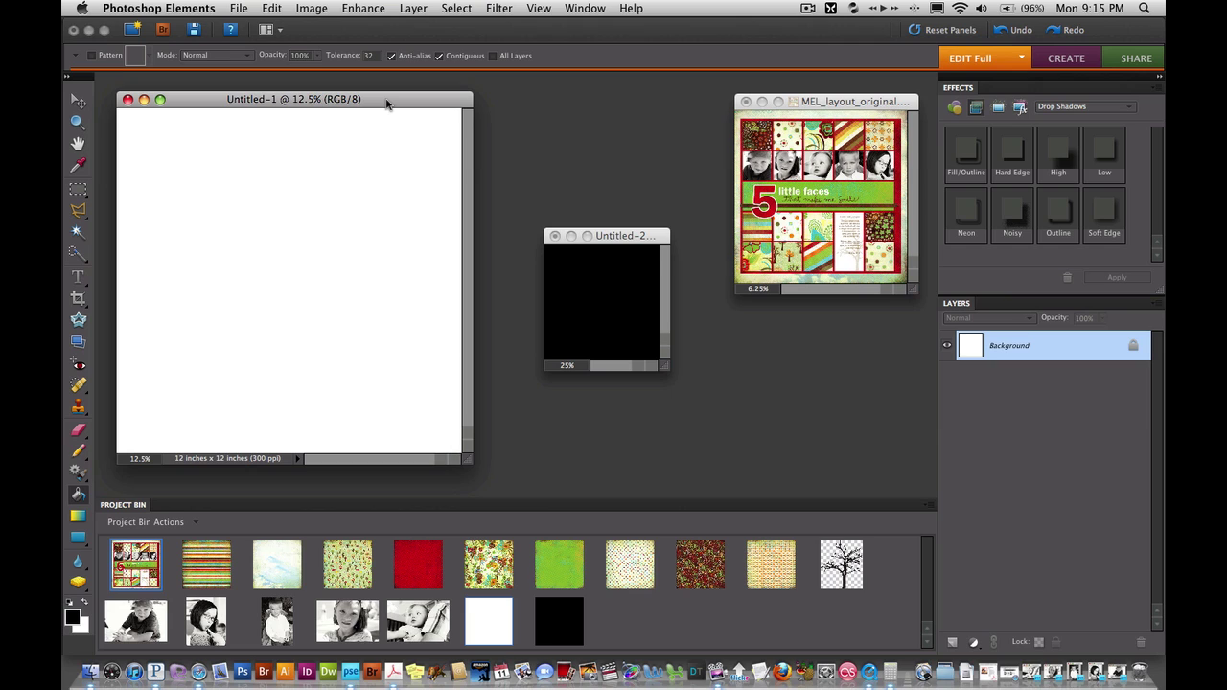
left_click(538, 9)
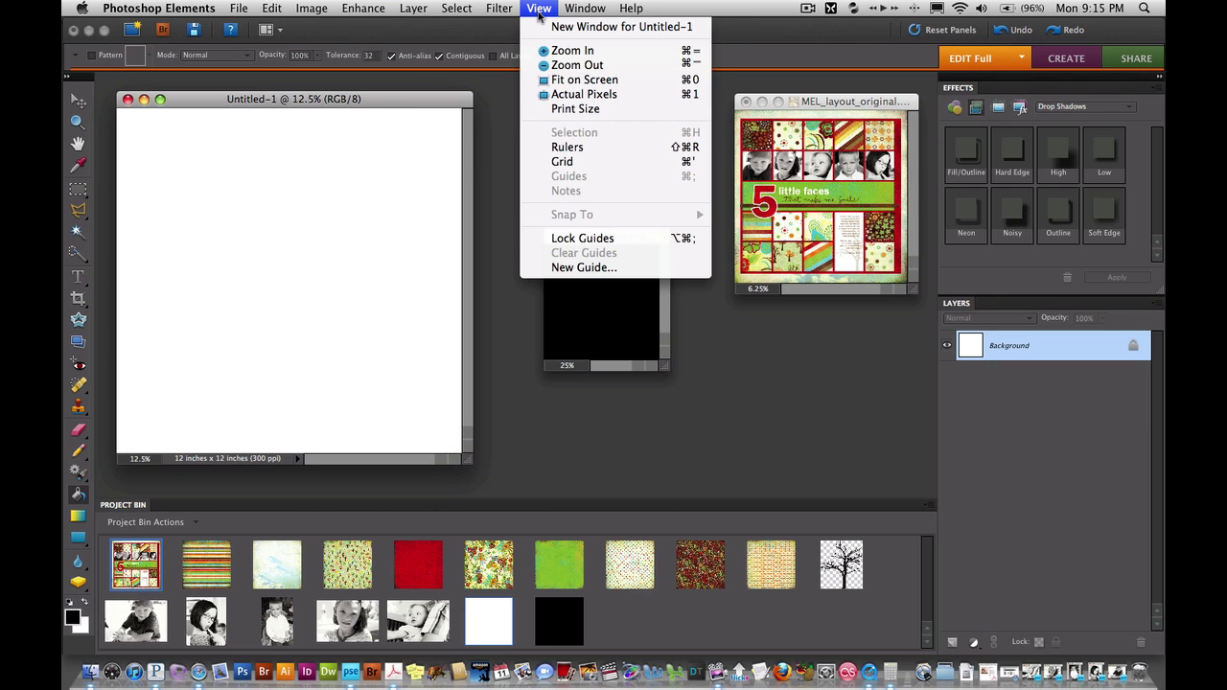
left_click(565, 147)
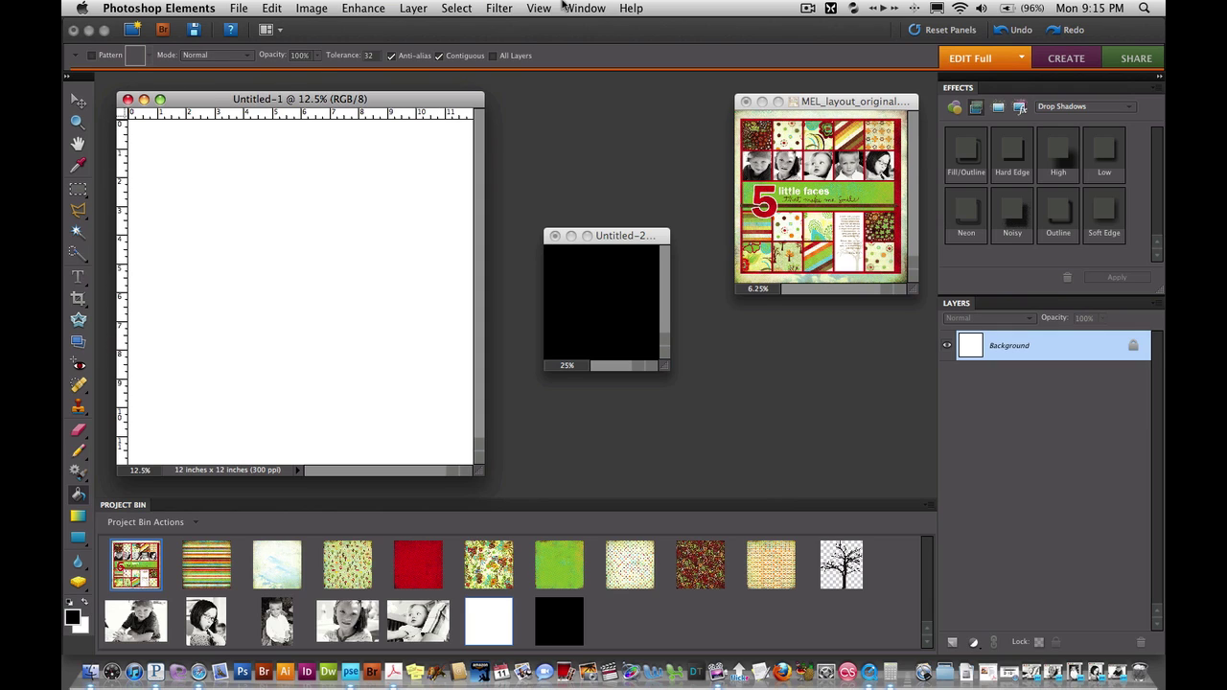
left_click(122, 175)
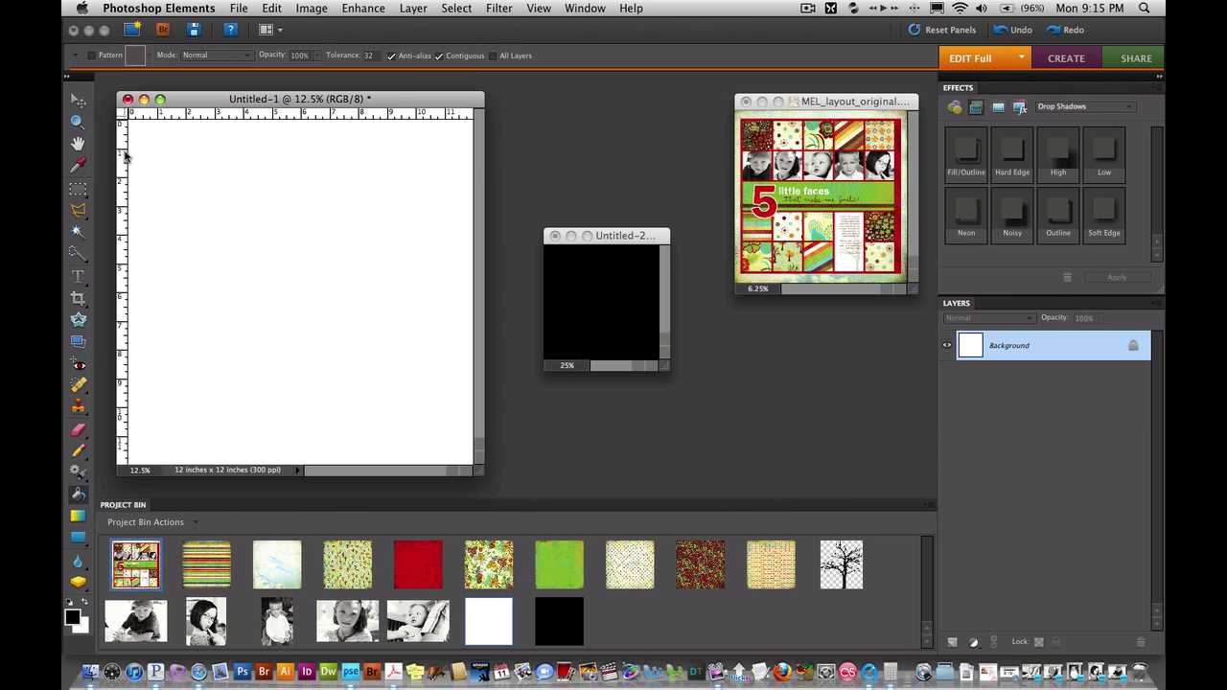
key("super+equal")
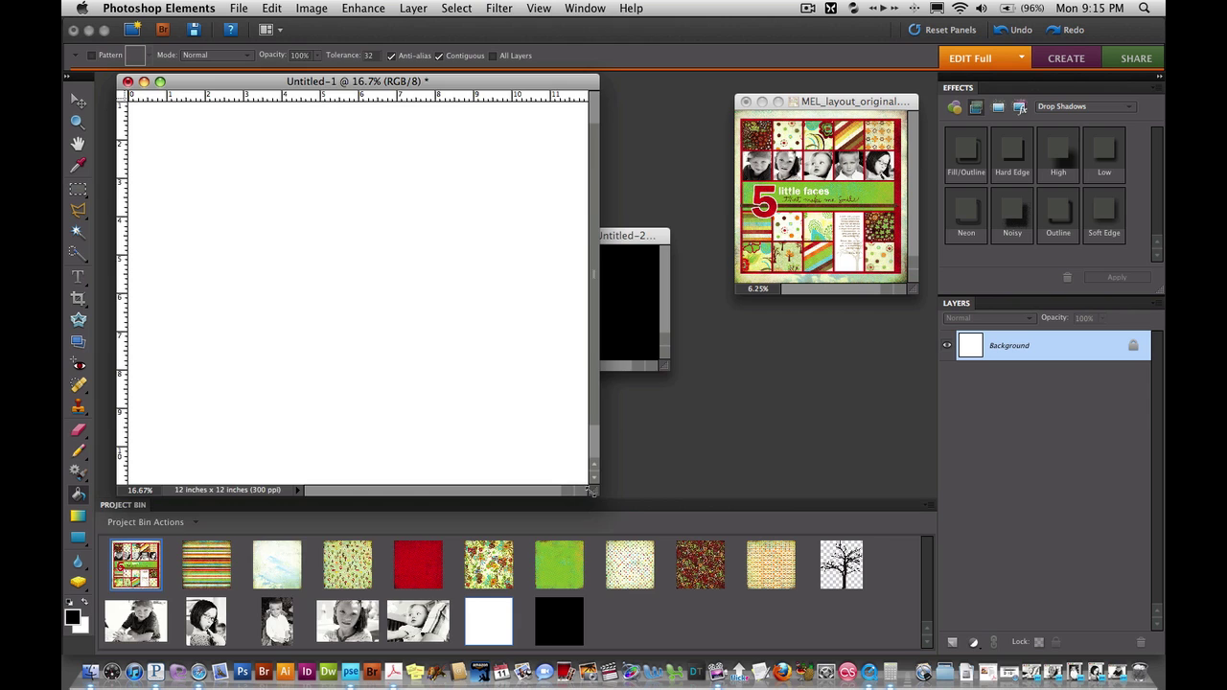
left_click_drag(594, 496, 725, 613)
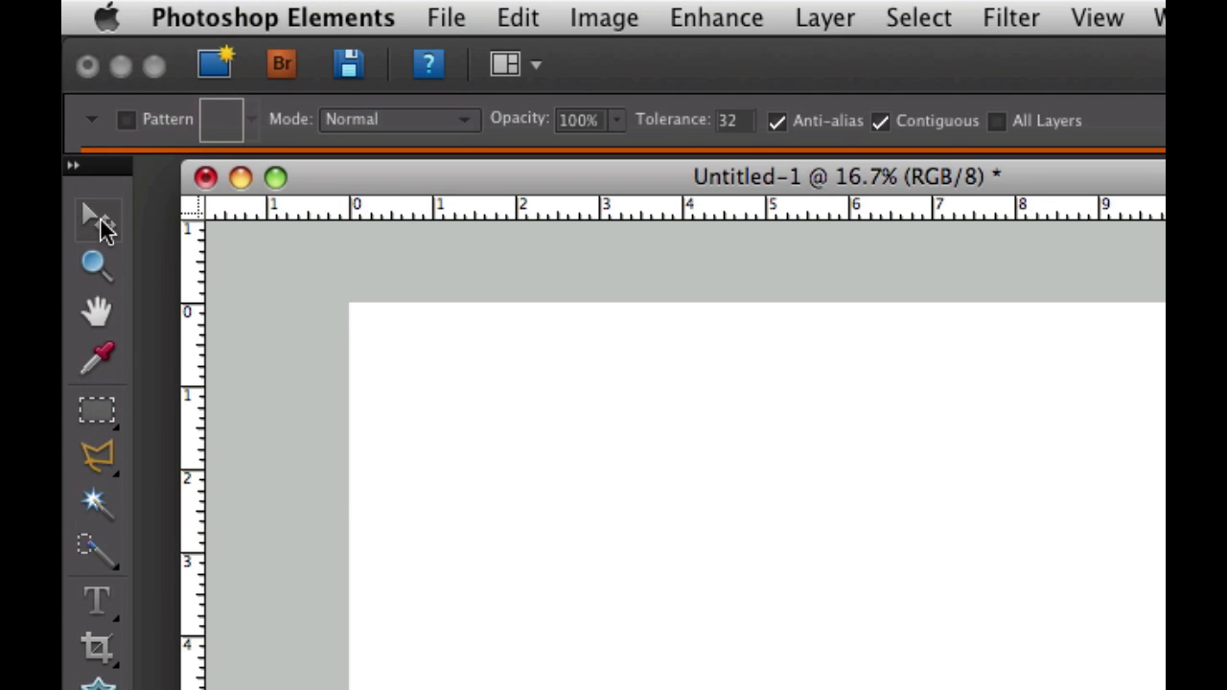
With the Move tool, place horizontal guides at about 0.75 and 11.25 inches down the 12-inch page
left_click(99, 227)
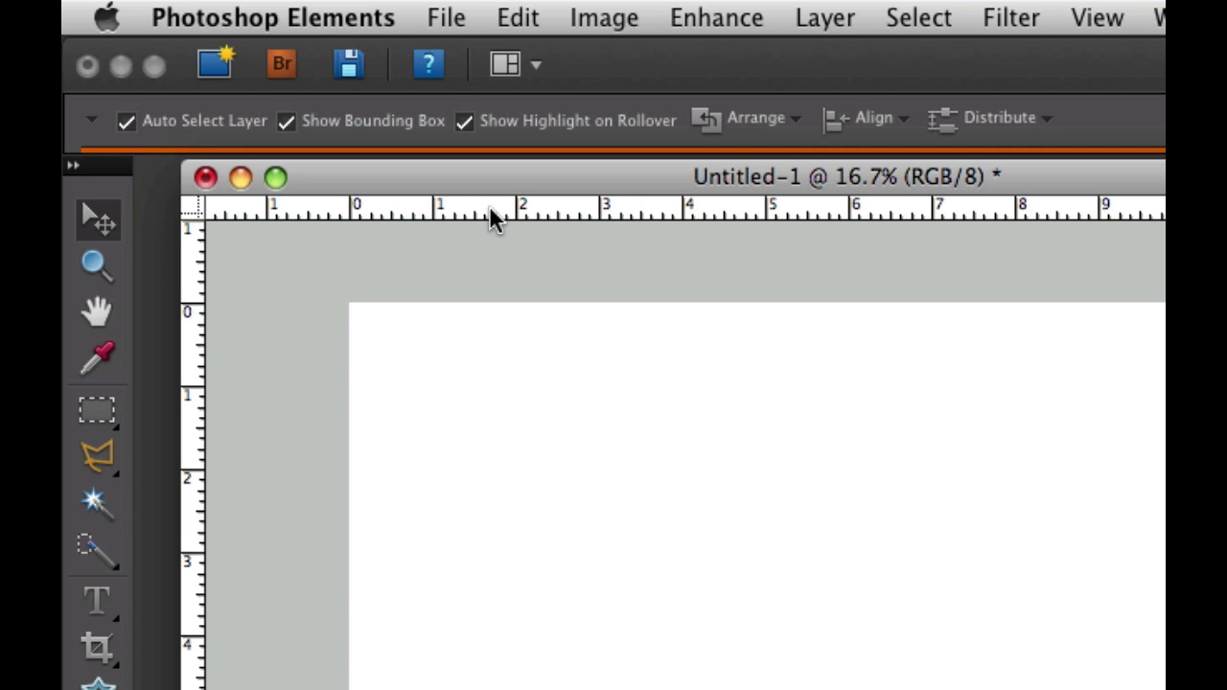
left_click_drag(493, 214, 525, 366)
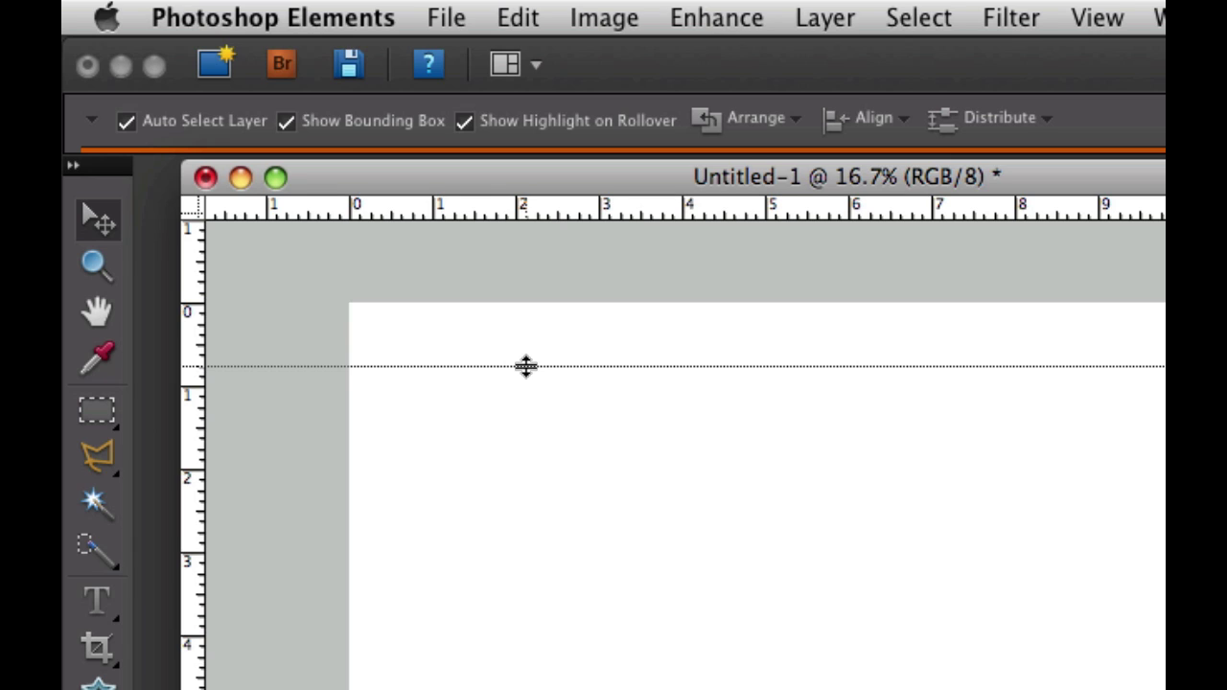
left_click_drag(525, 366, 527, 365)
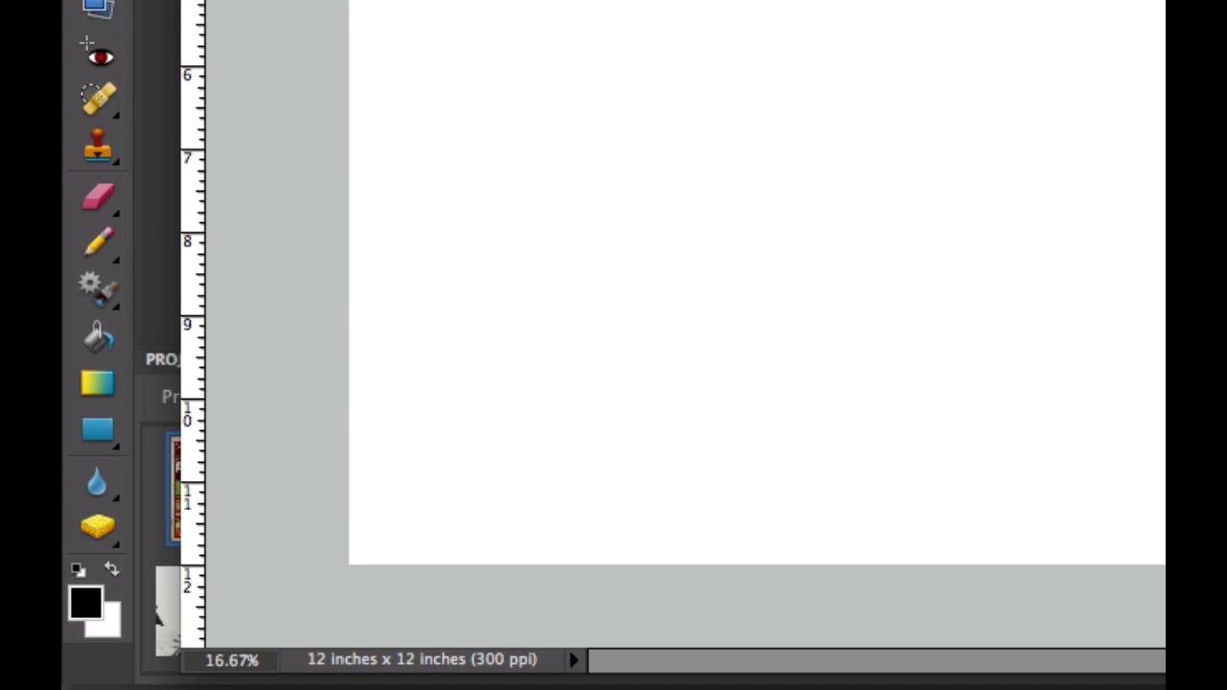
left_click_drag(467, 2, 528, 504)
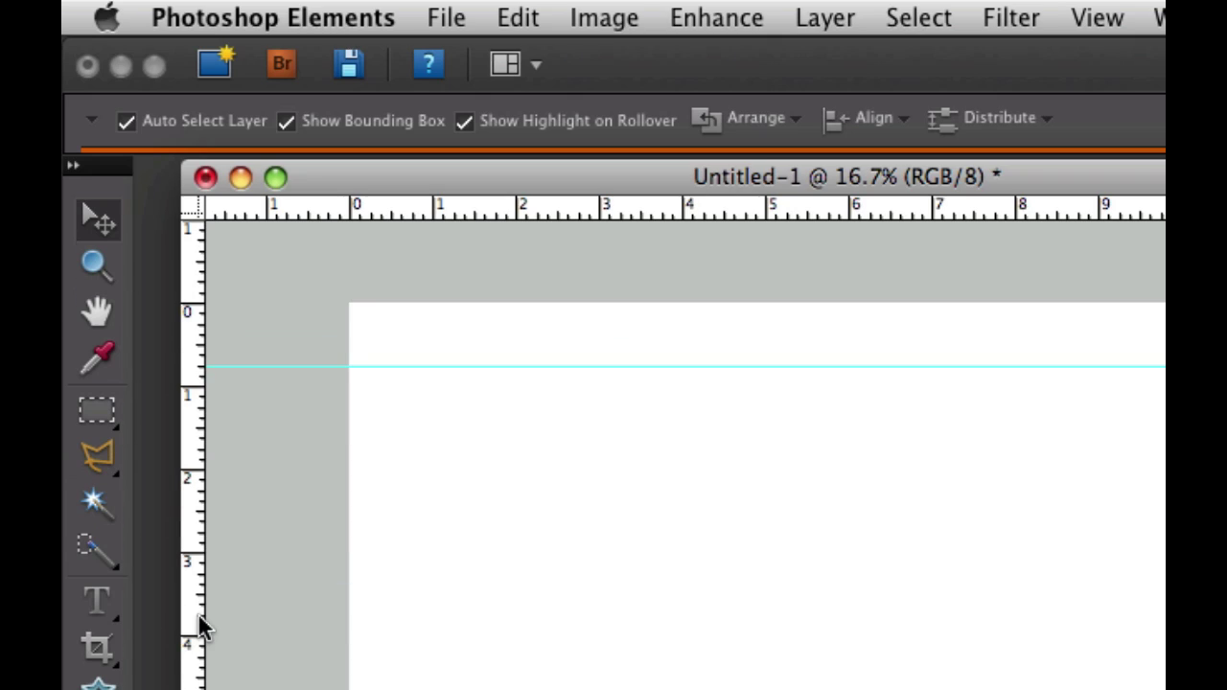
Place vertical guides at about 0.5 and 11 inches across the 12-inch page
left_click_drag(200, 624, 391, 607)
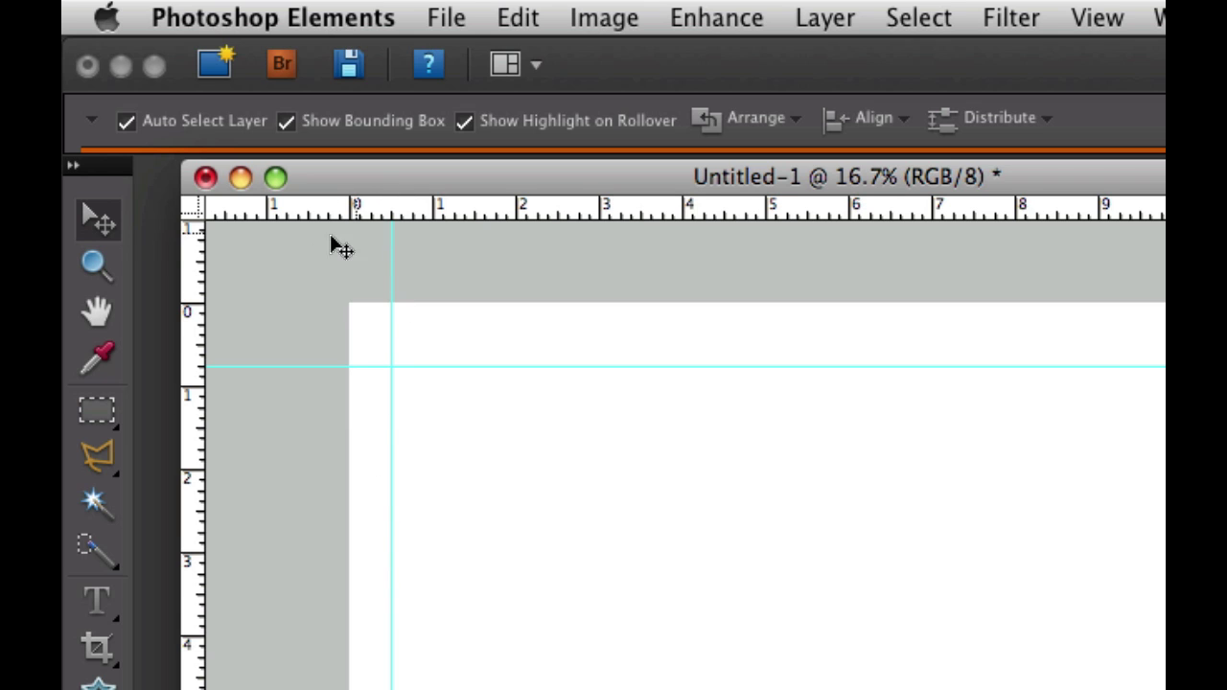
left_click_drag(189, 414, 1226, 426)
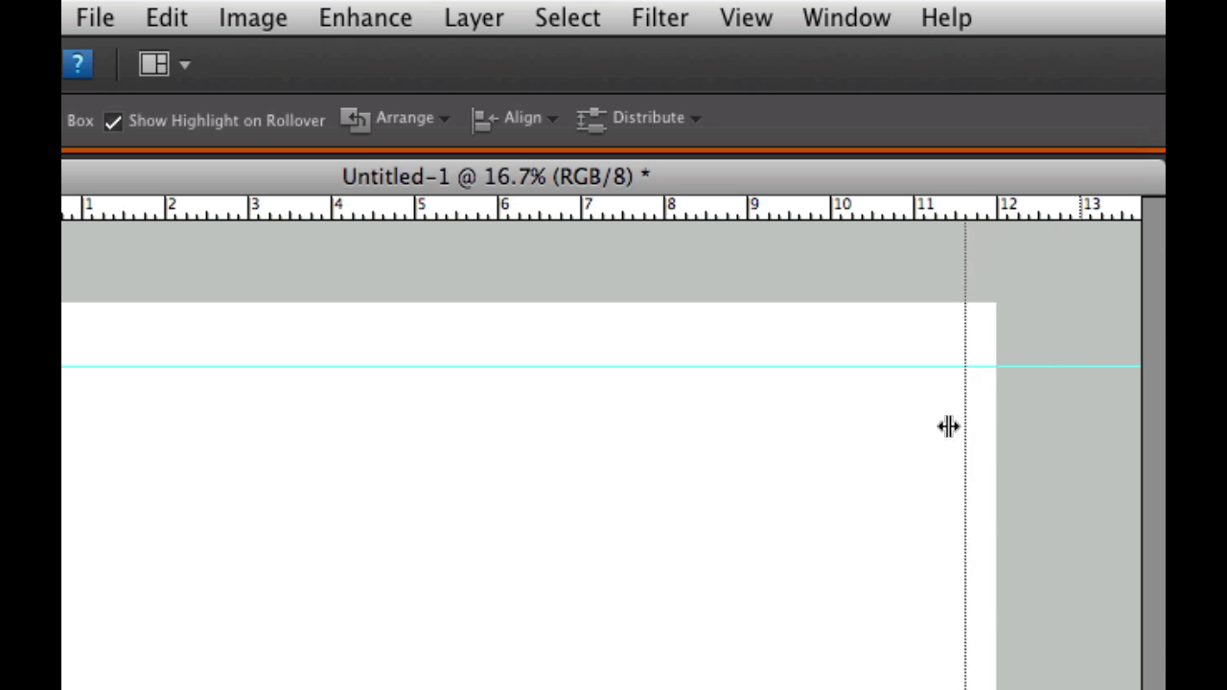
left_click_drag(948, 426, 916, 424)
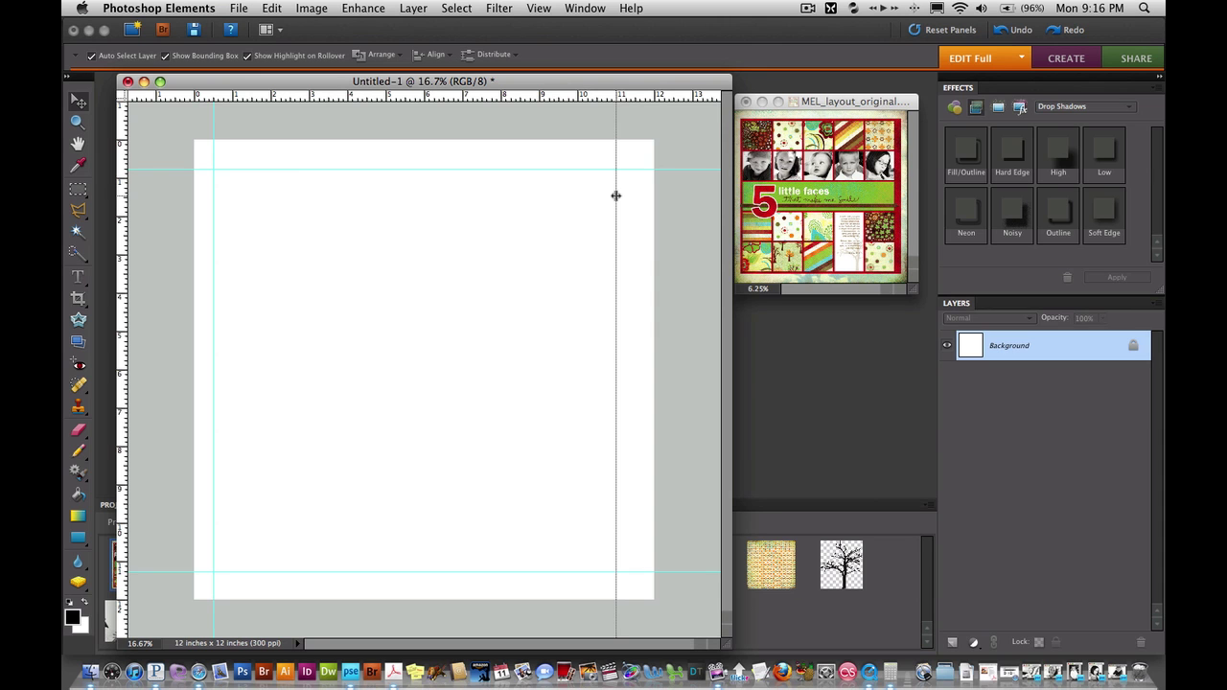
left_click_drag(615, 195, 616, 196)
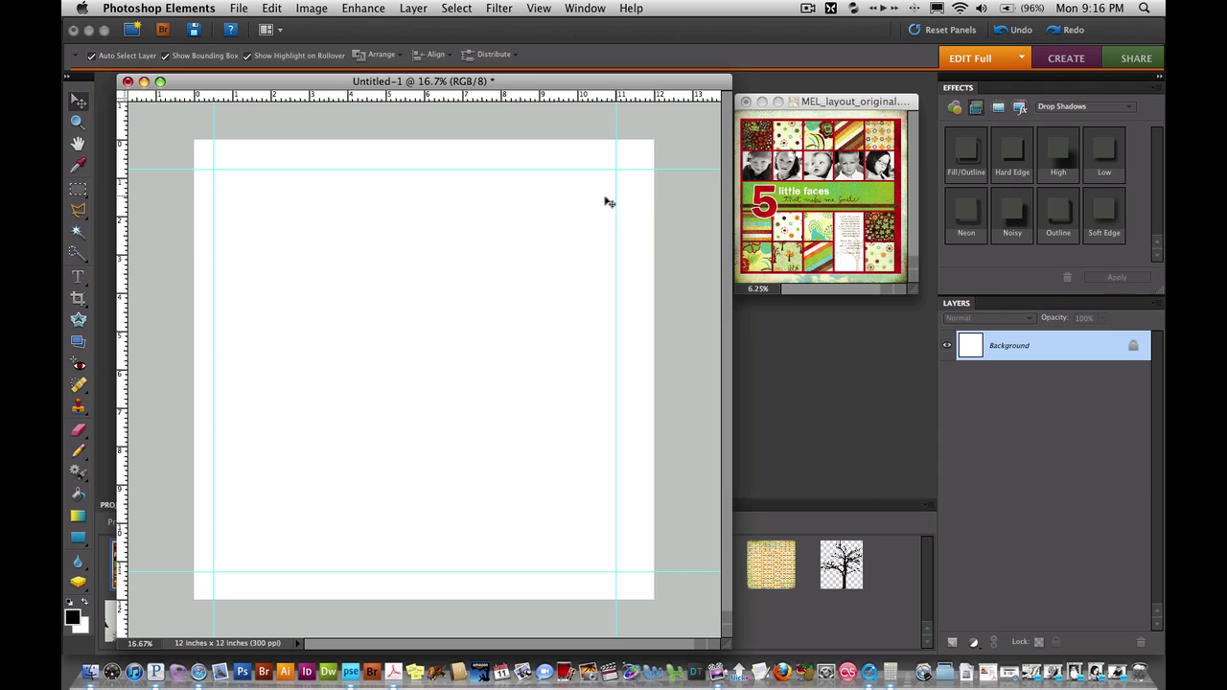
Copy the black square from the 2-inch document onto the 12-inch page with the Move tool
key("super+minus")
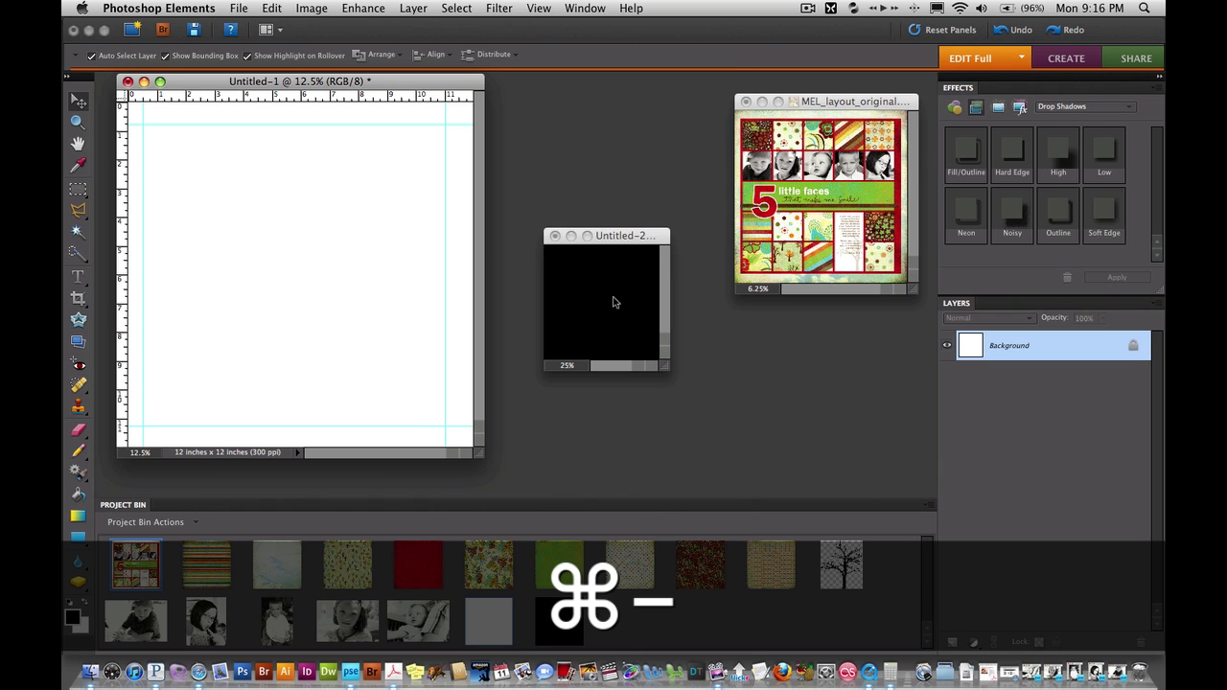
left_click(638, 238)
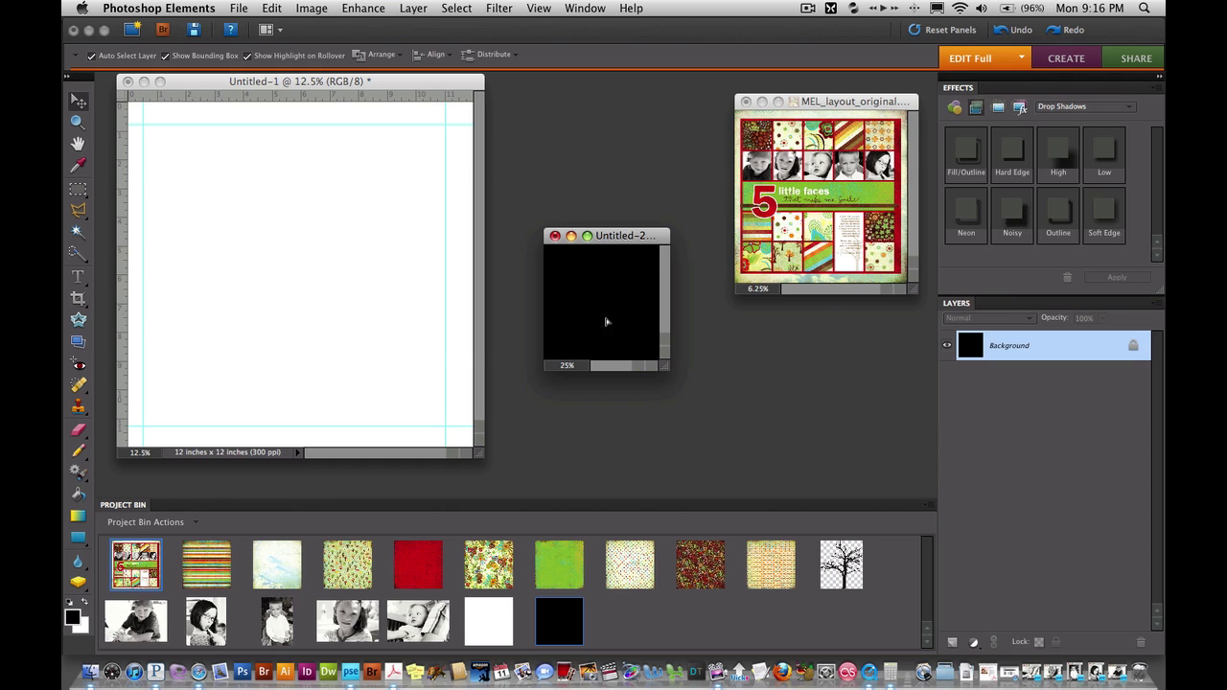
left_click_drag(608, 322, 246, 214)
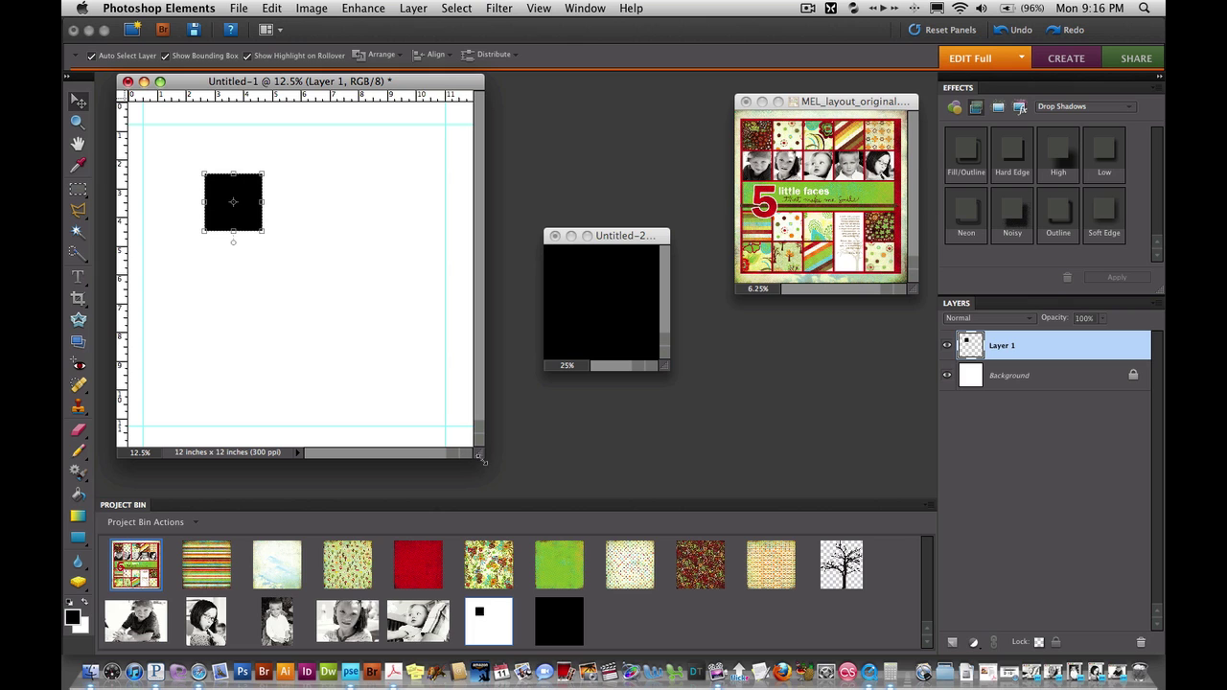
key("super+equal")
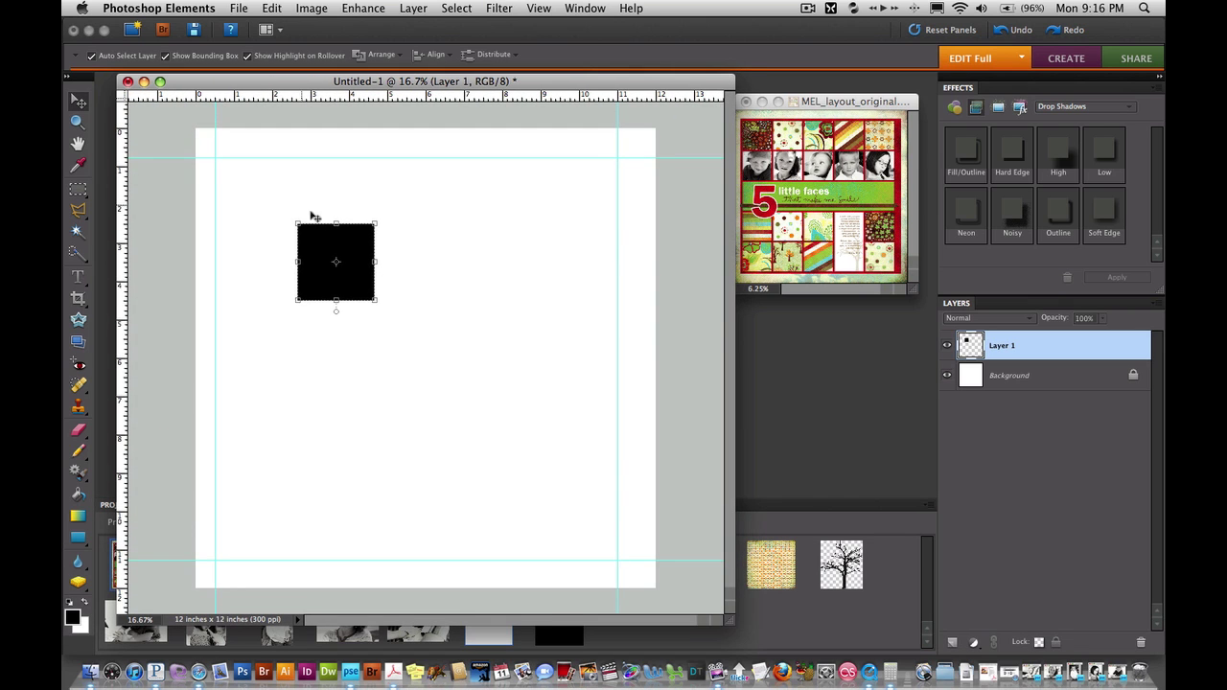
Snap the copied square into the page corner where the upper and left margin guides meet
left_click_drag(327, 268, 247, 203)
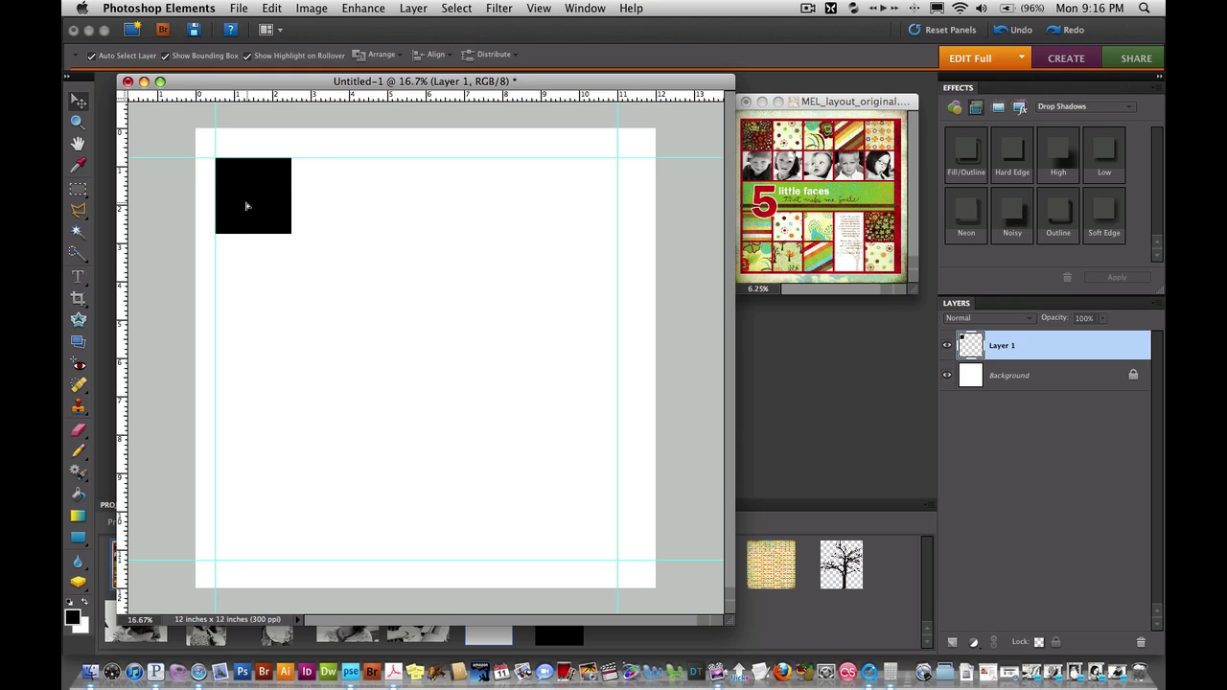
left_click(544, 9)
mouse_move(575, 214)
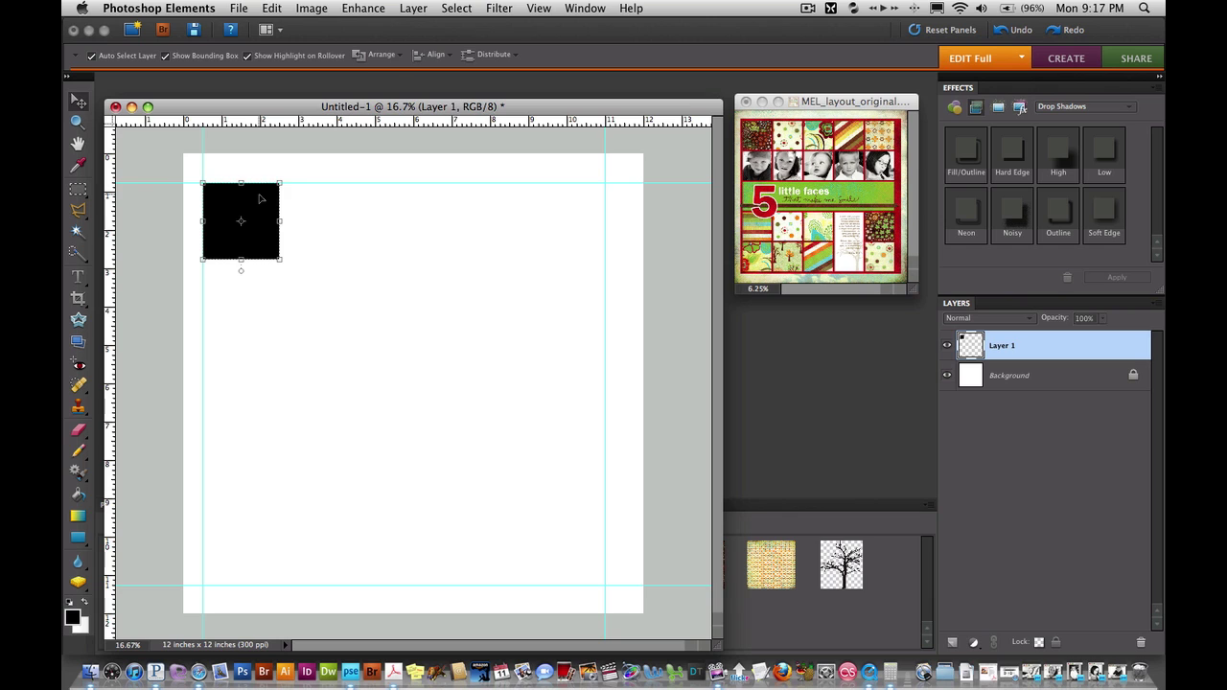
mouse_move(255, 206)
left_mouse_down()
mouse_move(315, 259)
mouse_move(259, 212)
left_mouse_up()
left_click_drag(277, 109, 281, 91)
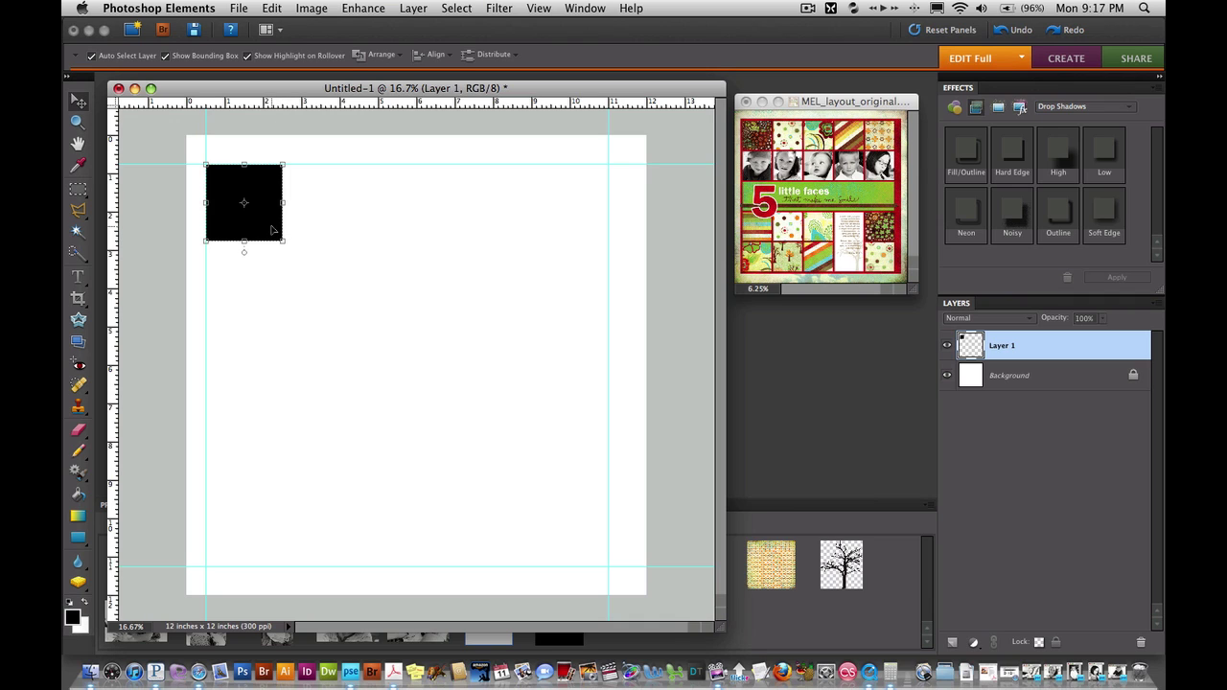
Duplicate the square four times along the upper guide, with the last copy ending at the right margin guide
key("alt")
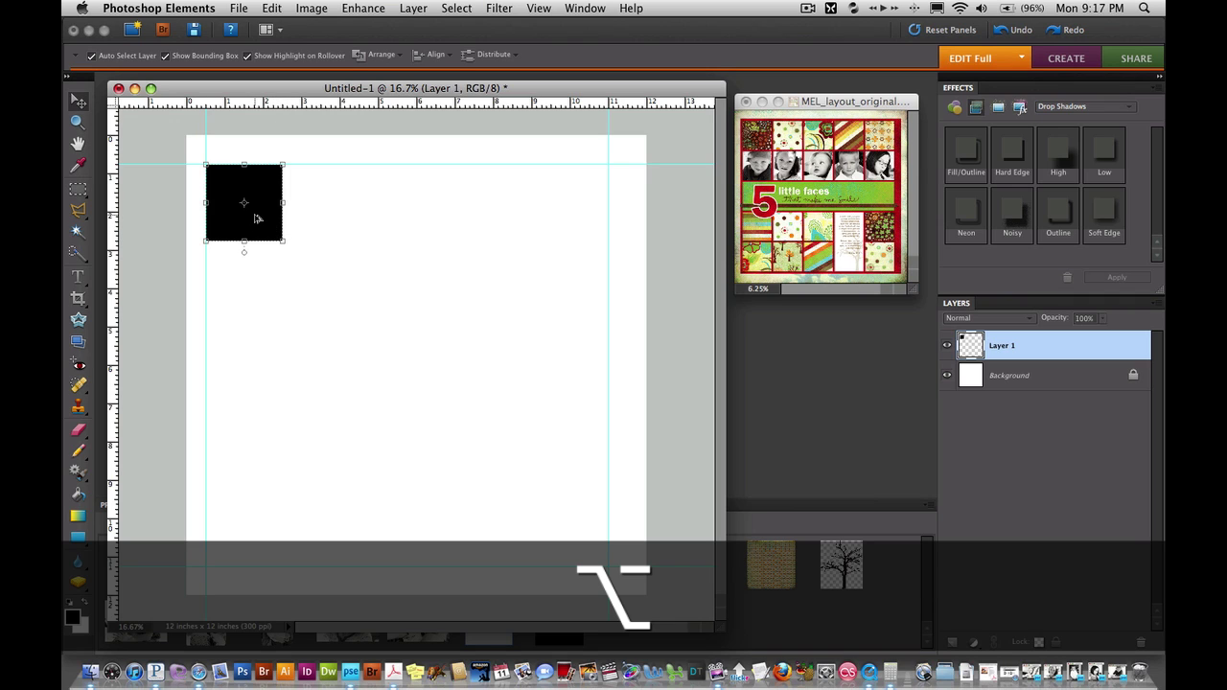
left_click_drag(257, 226, 342, 223)
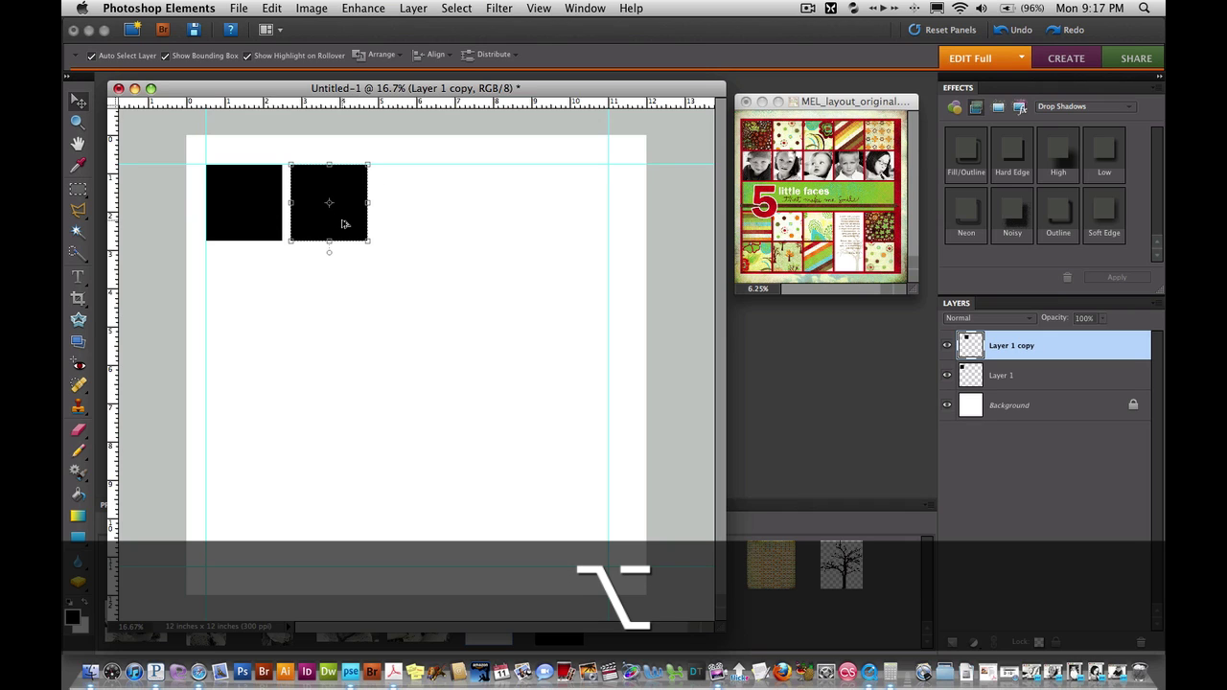
left_click_drag(344, 223, 571, 228)
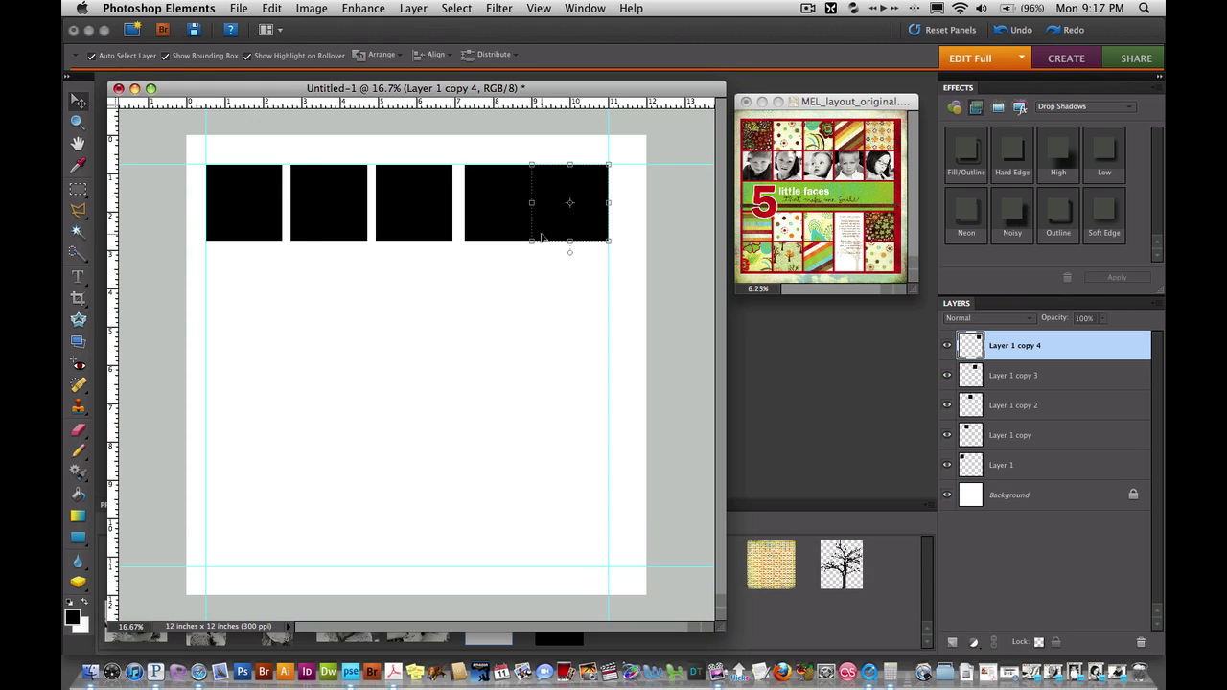
Select all five squares in the top row and distribute them by Horizontal Centers
key("shift")
left_click(506, 230, "shift")
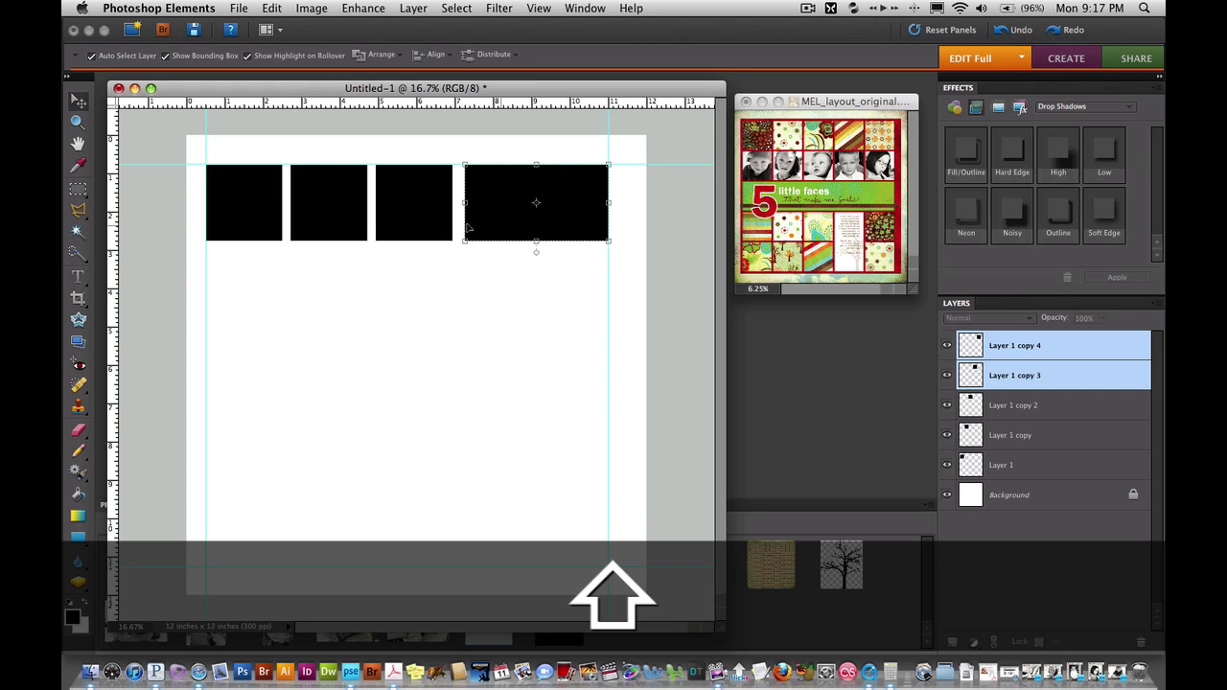
left_click(427, 227, "shift")
left_click(331, 224, "shift")
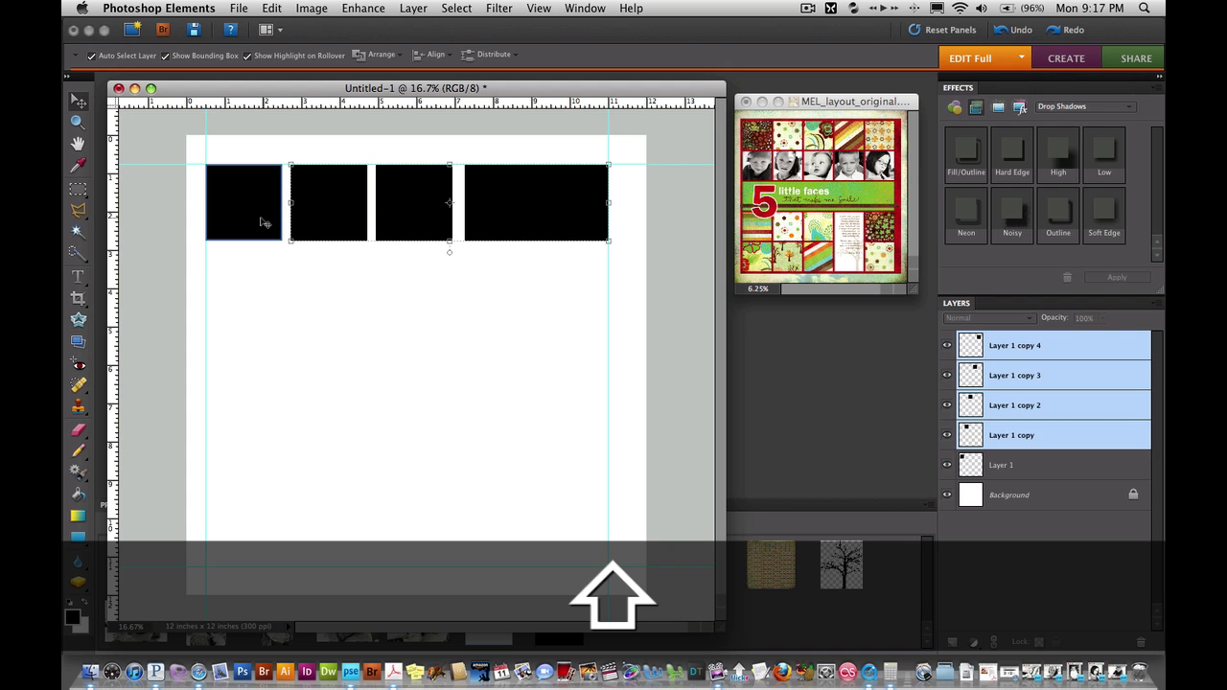
left_click(265, 222, "shift")
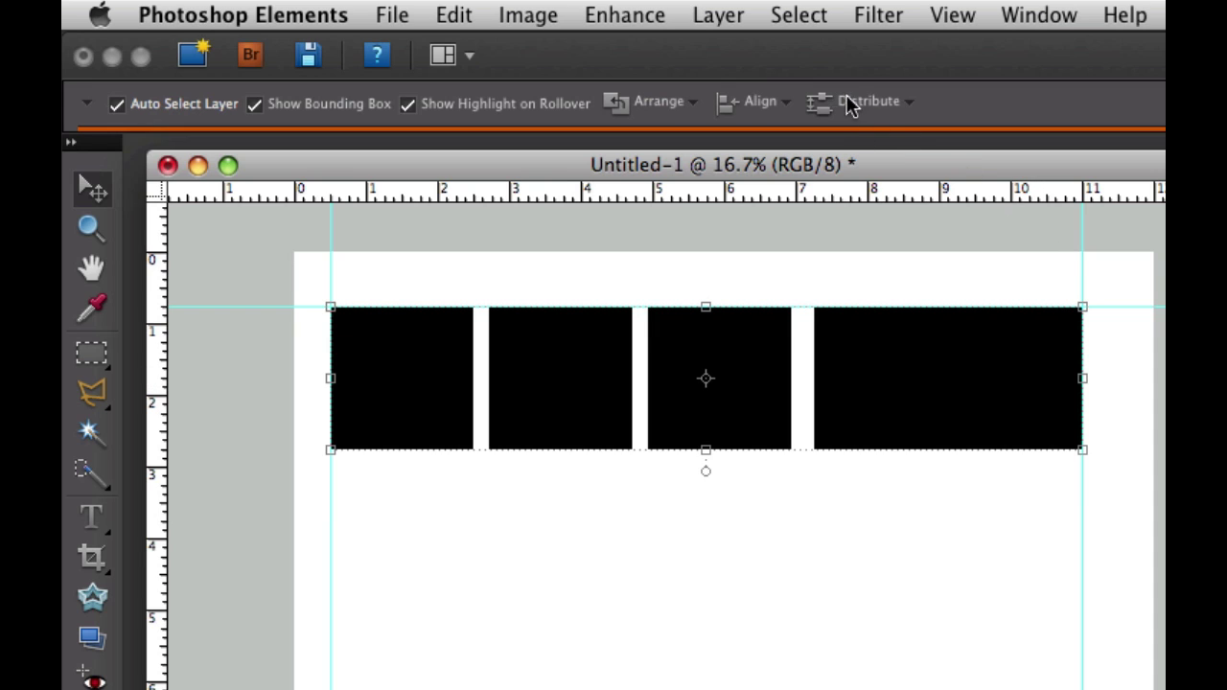
left_click(884, 107)
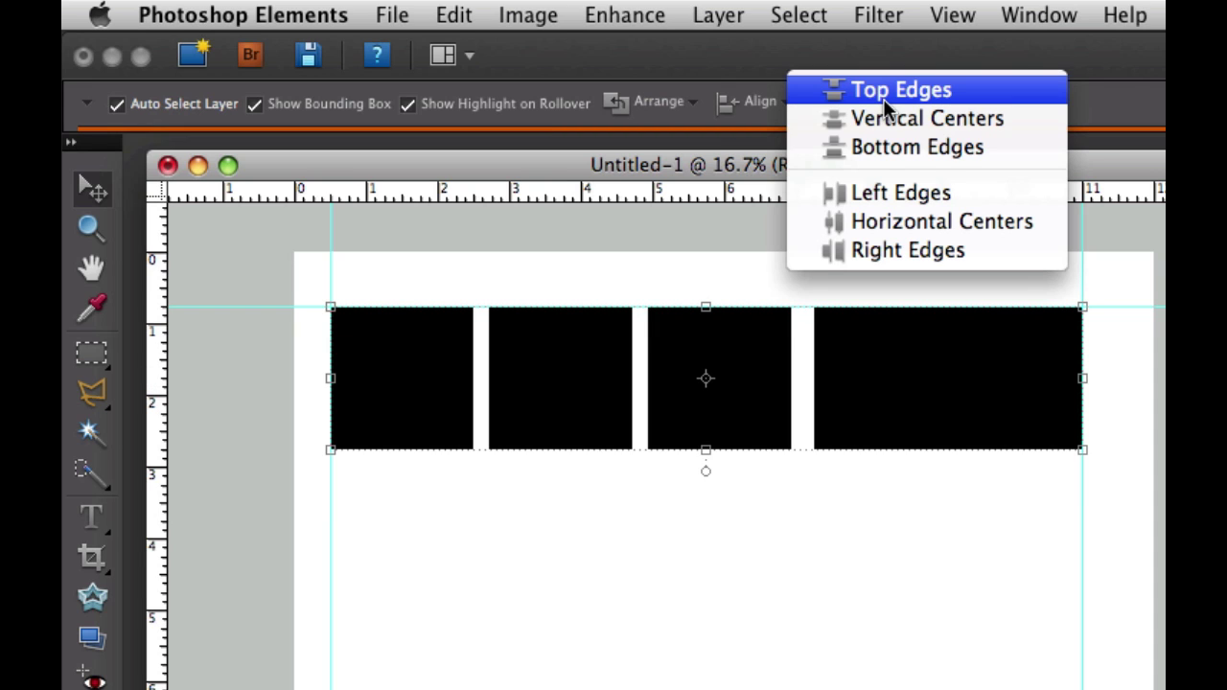
left_click(918, 225)
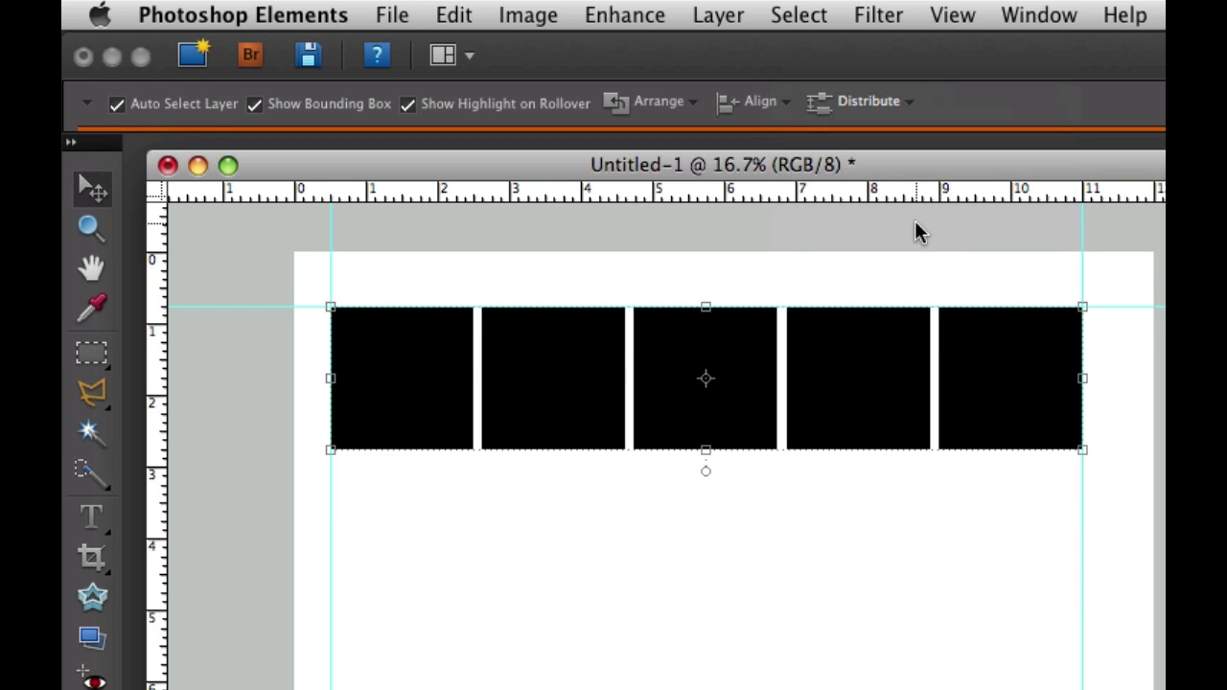
Duplicate the first square four times straight down the left margin, with the last copy ending at the lower guide
left_click(811, 571)
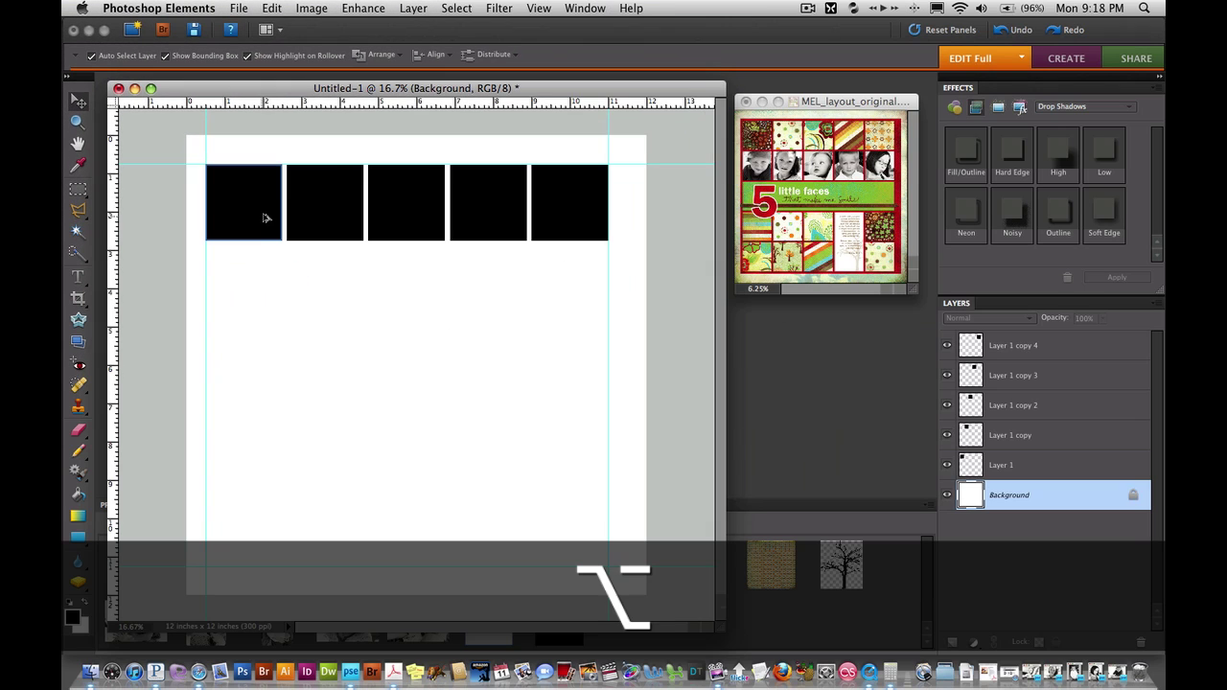
left_click_drag(429, 380, 428, 485)
left_click_drag(258, 258, 268, 520)
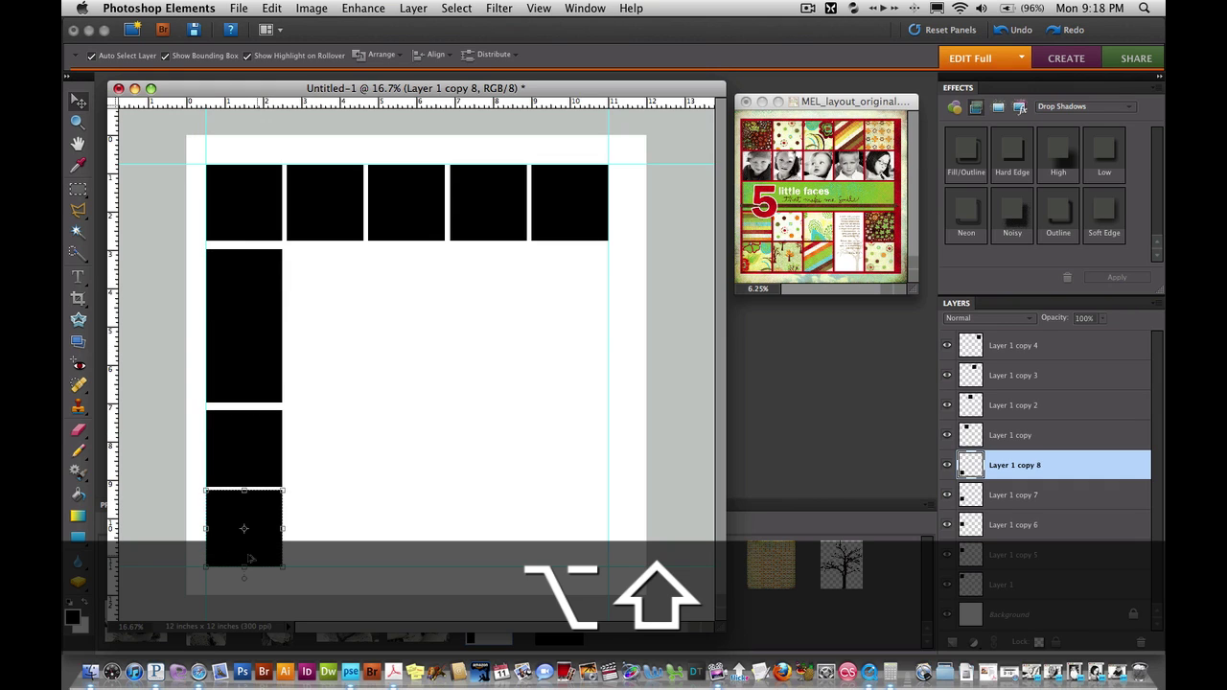
Select all five squares in the left column, distribute them by Vertical Centers, and deselect them
left_click(252, 455, "shift")
left_click(253, 384, "shift")
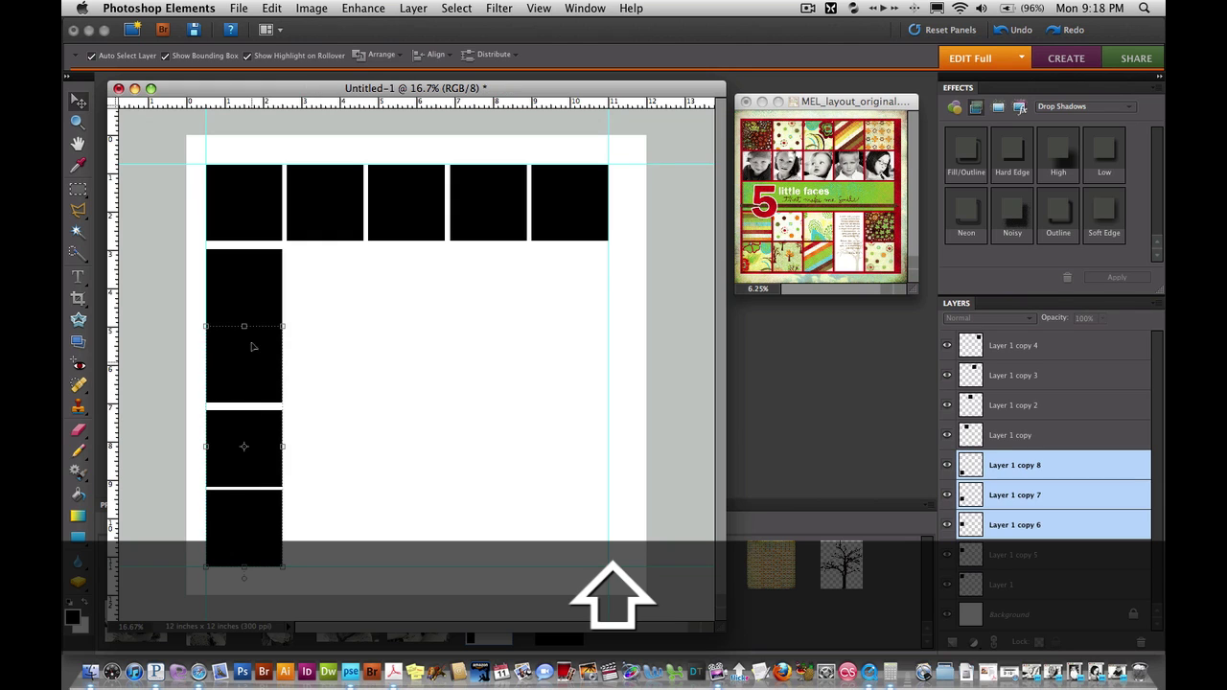
left_click(254, 304, "shift")
left_click(263, 209, "shift")
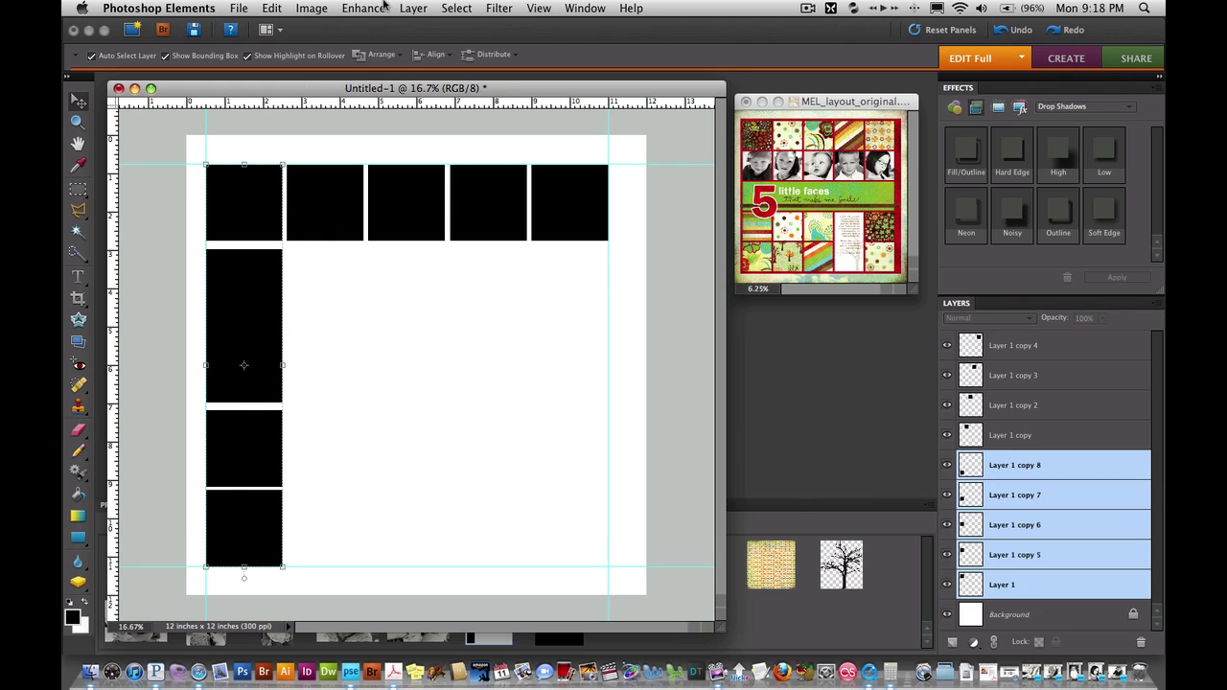
left_click(505, 60)
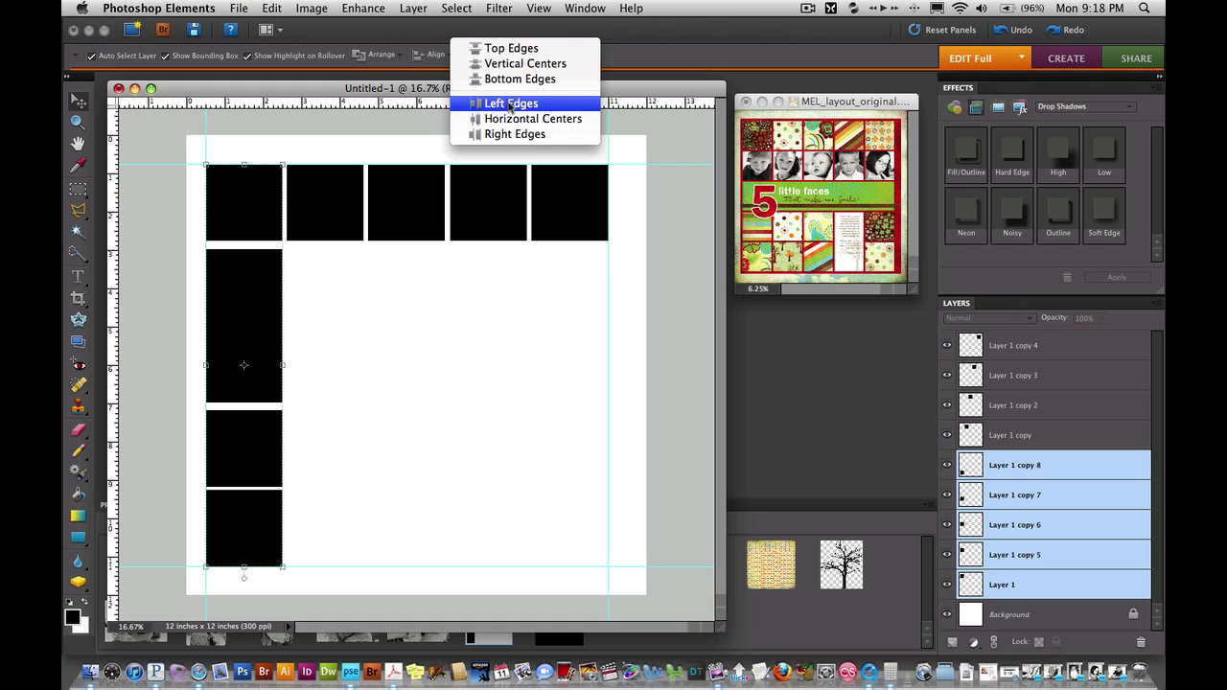
left_click(510, 63)
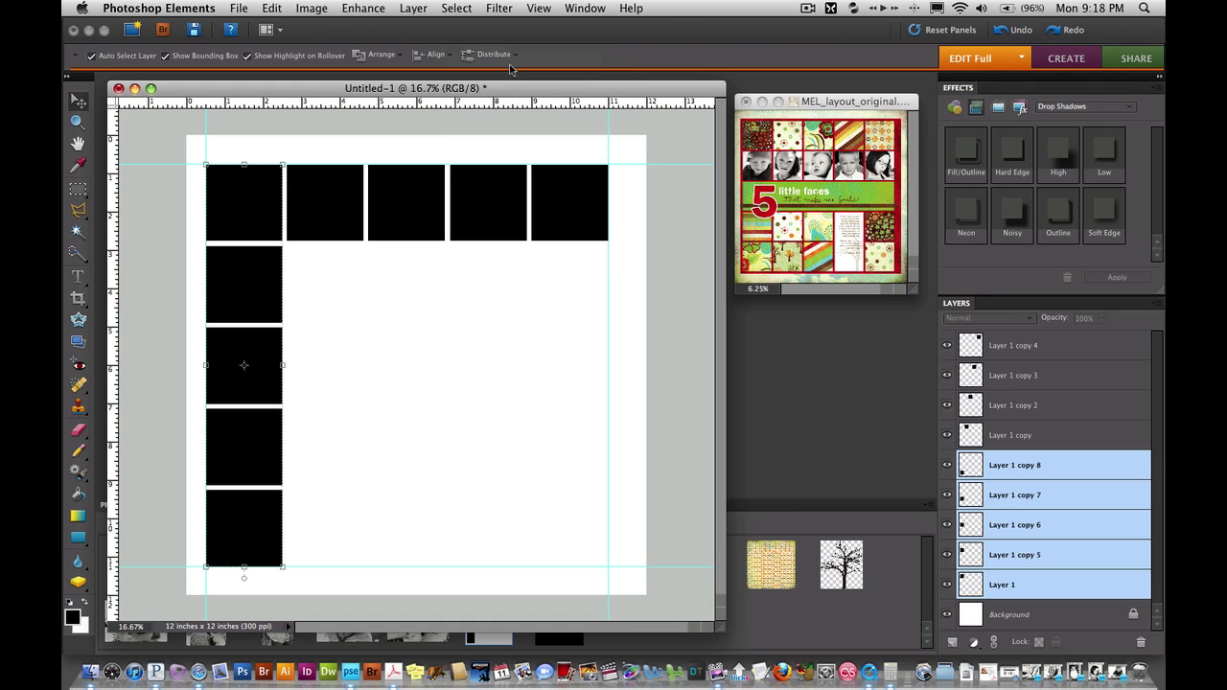
left_click(410, 427)
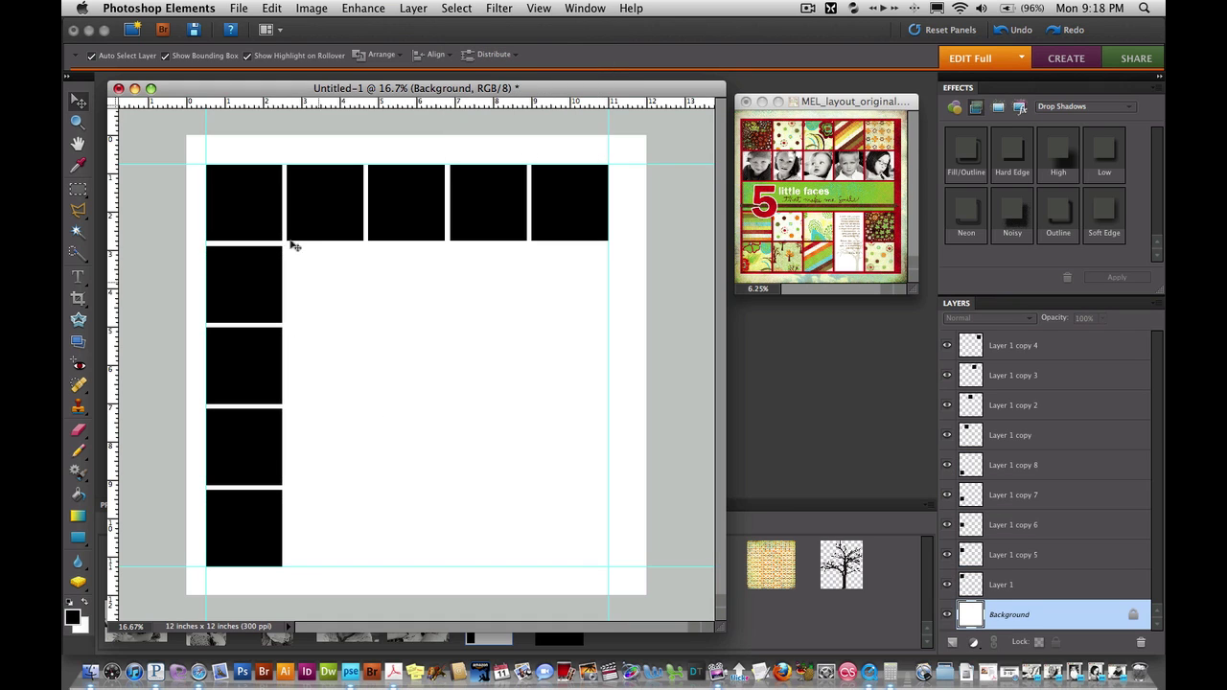
Select the lower four squares of the left column and duplicate them beneath the second square of the top row
left_click(254, 223)
left_click(265, 287)
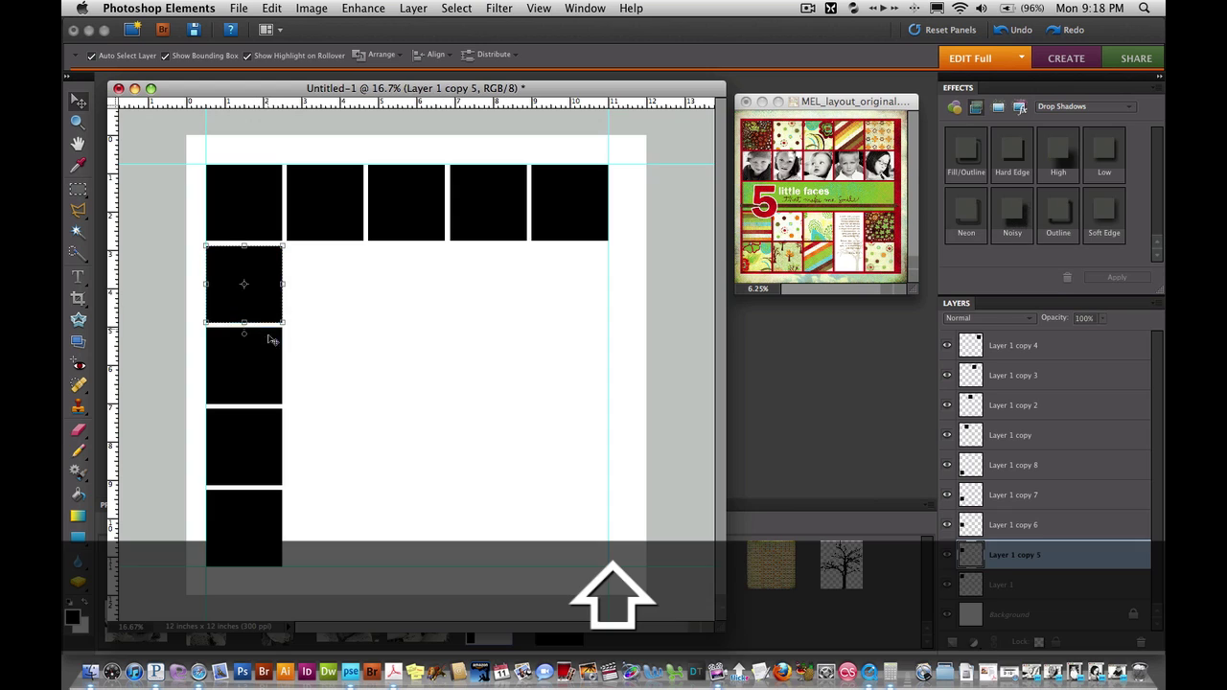
left_click(268, 378, "shift")
left_click(265, 437, "shift")
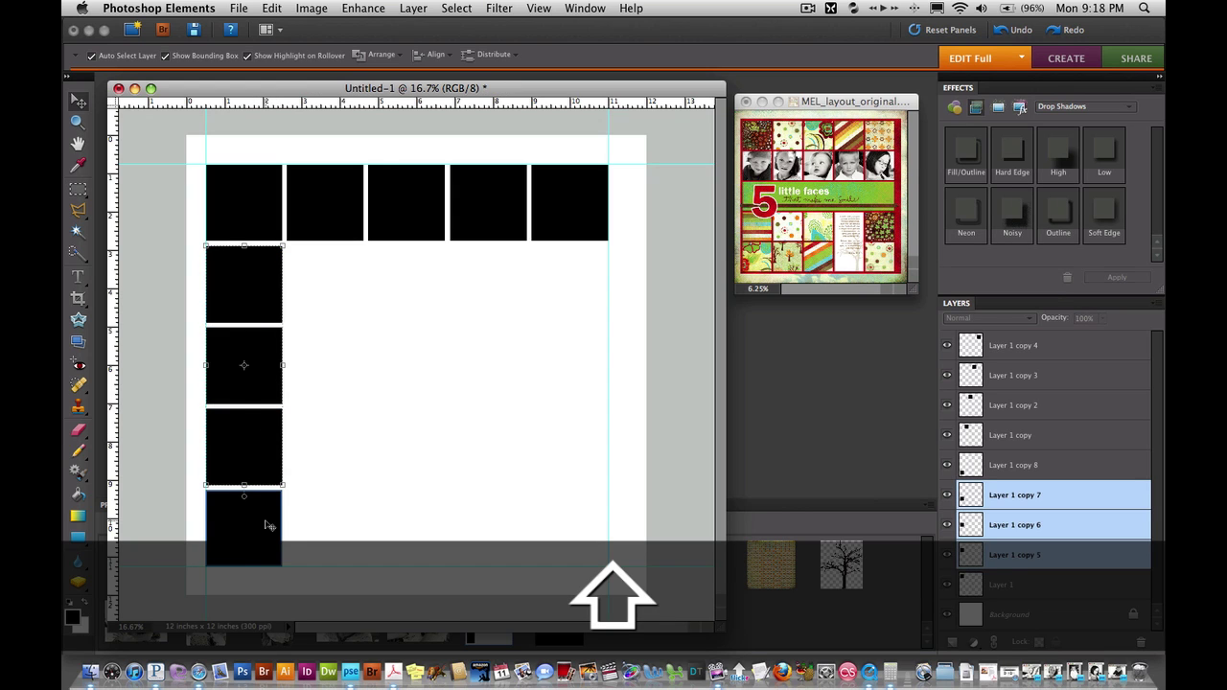
left_click(266, 525, "shift")
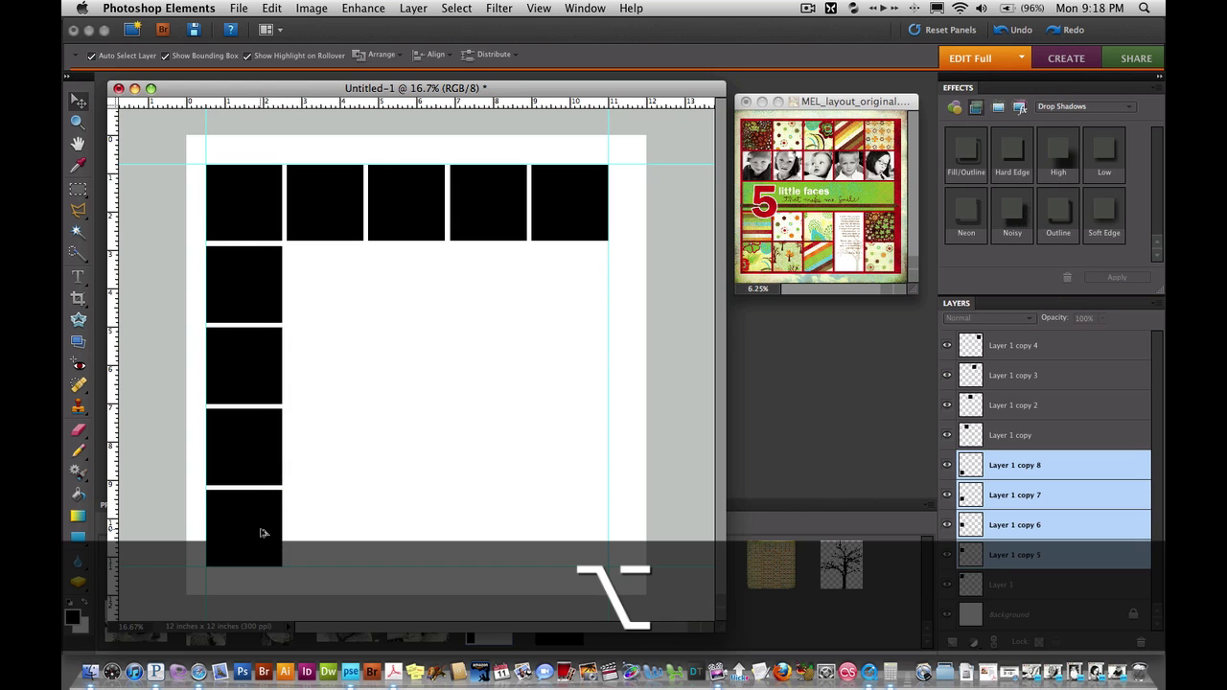
left_click_drag(263, 534, 342, 532)
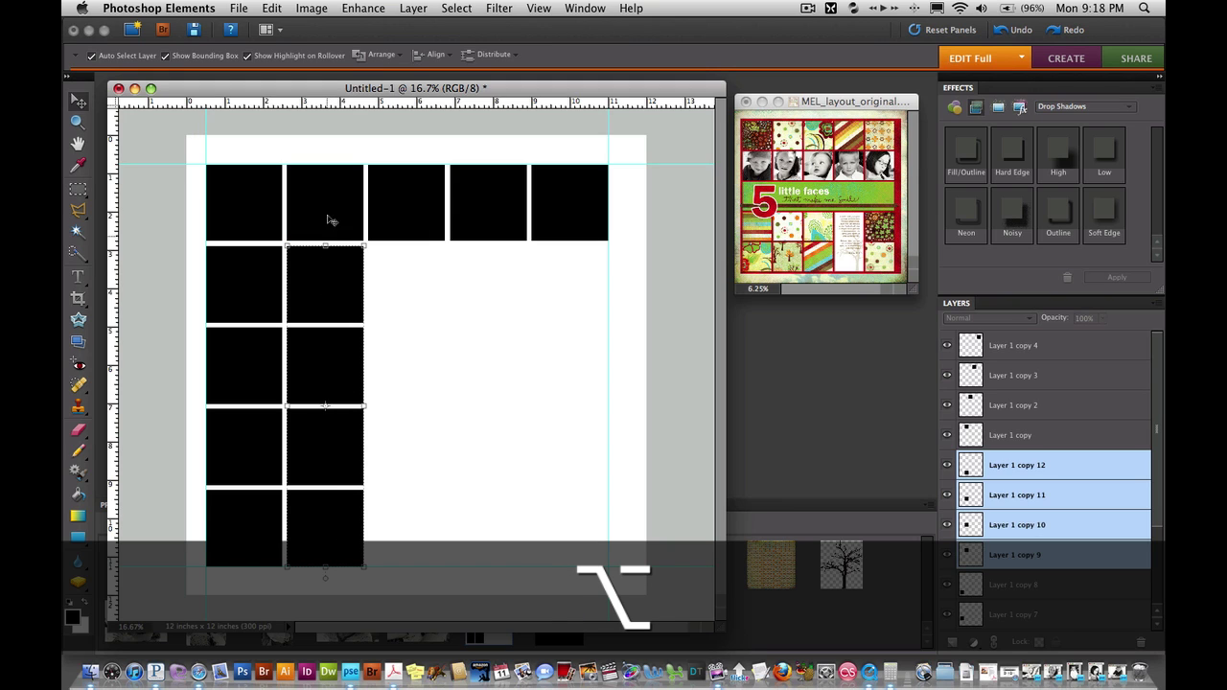
Duplicate the group of four squares beneath the third and fourth squares of the top row
left_click_drag(336, 306, 473, 303)
key("super+z")
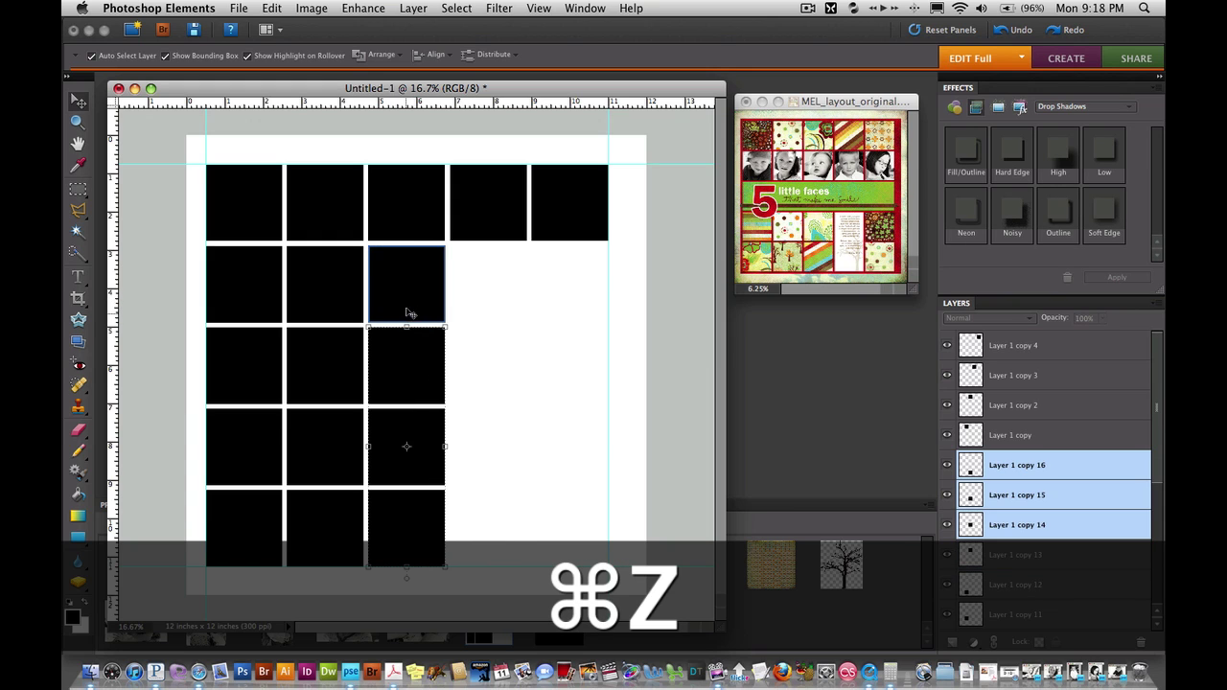
left_click_drag(407, 379, 547, 377)
key("super+z")
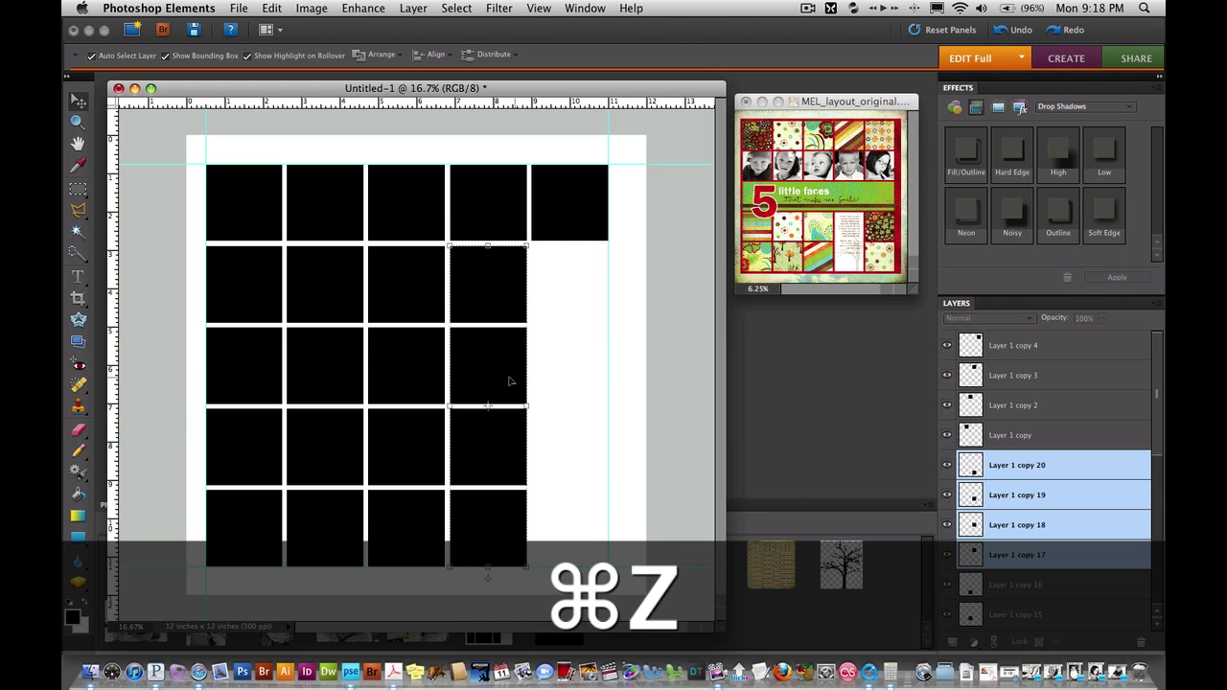
left_click(499, 381, "shift")
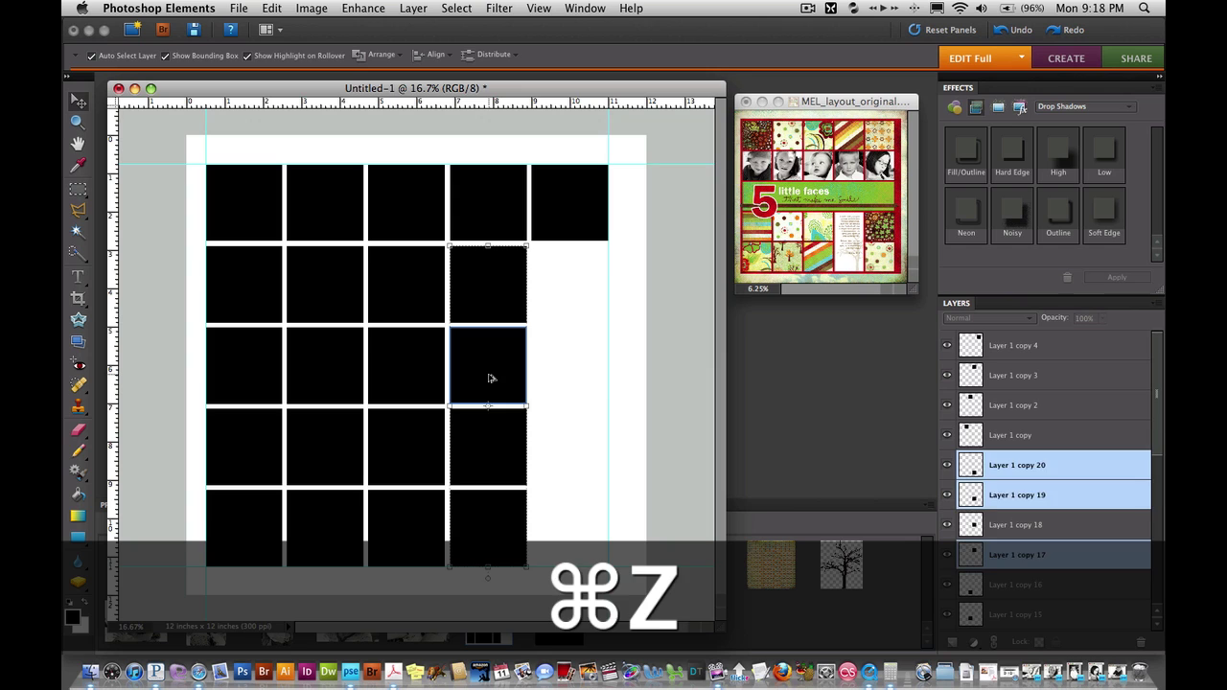
left_click_drag(490, 377, 535, 380)
key("super+z")
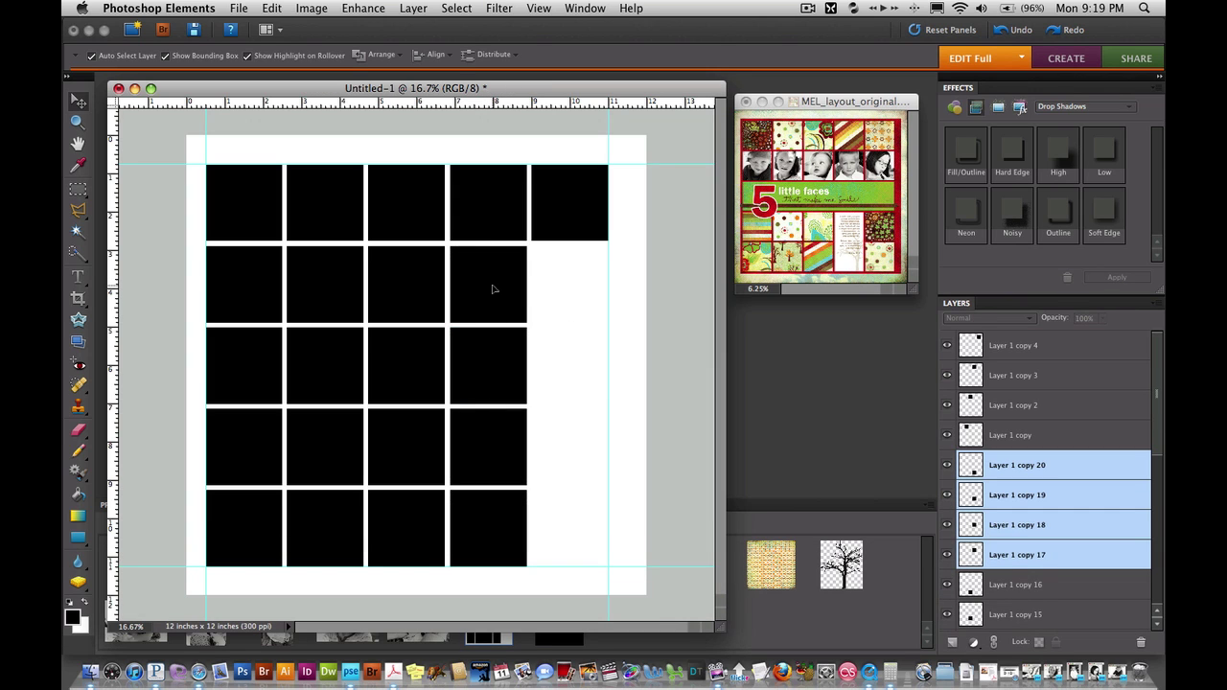
Duplicate the fourth column's lower four squares beneath the fifth top square to complete the 5 x 5 grid
left_click(494, 288)
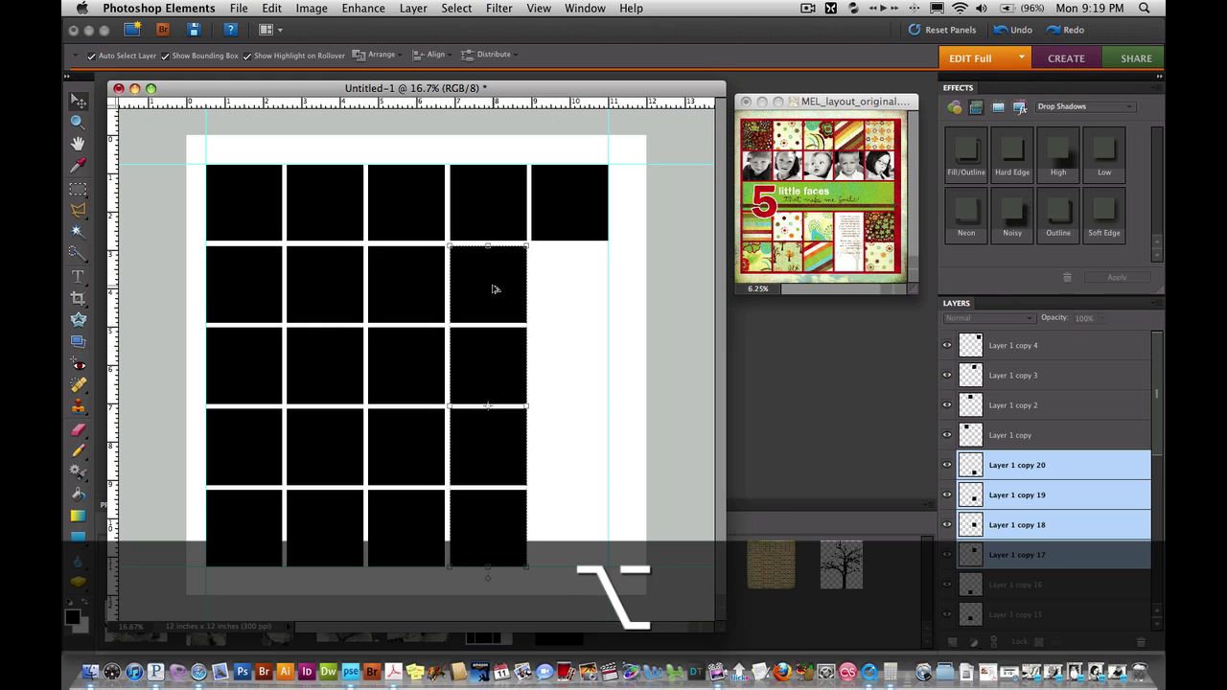
left_click_drag(494, 287, 578, 289)
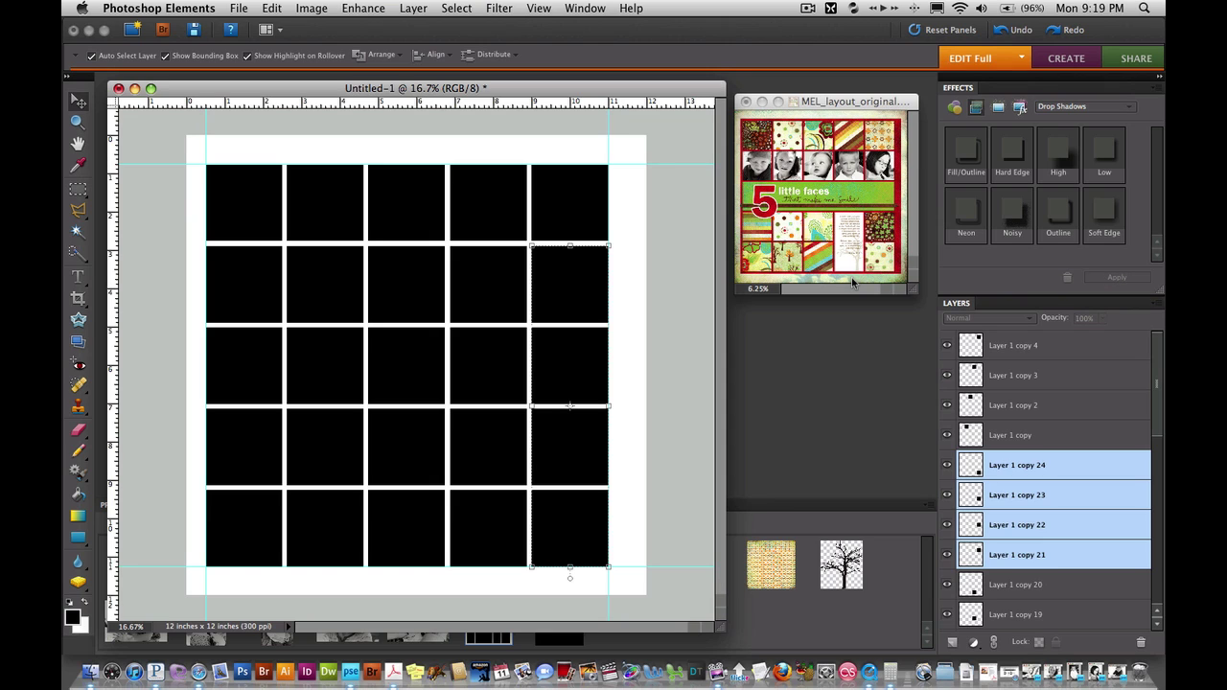
Delete the second through fifth squares of the middle row, keeping only its first square
left_click(334, 355)
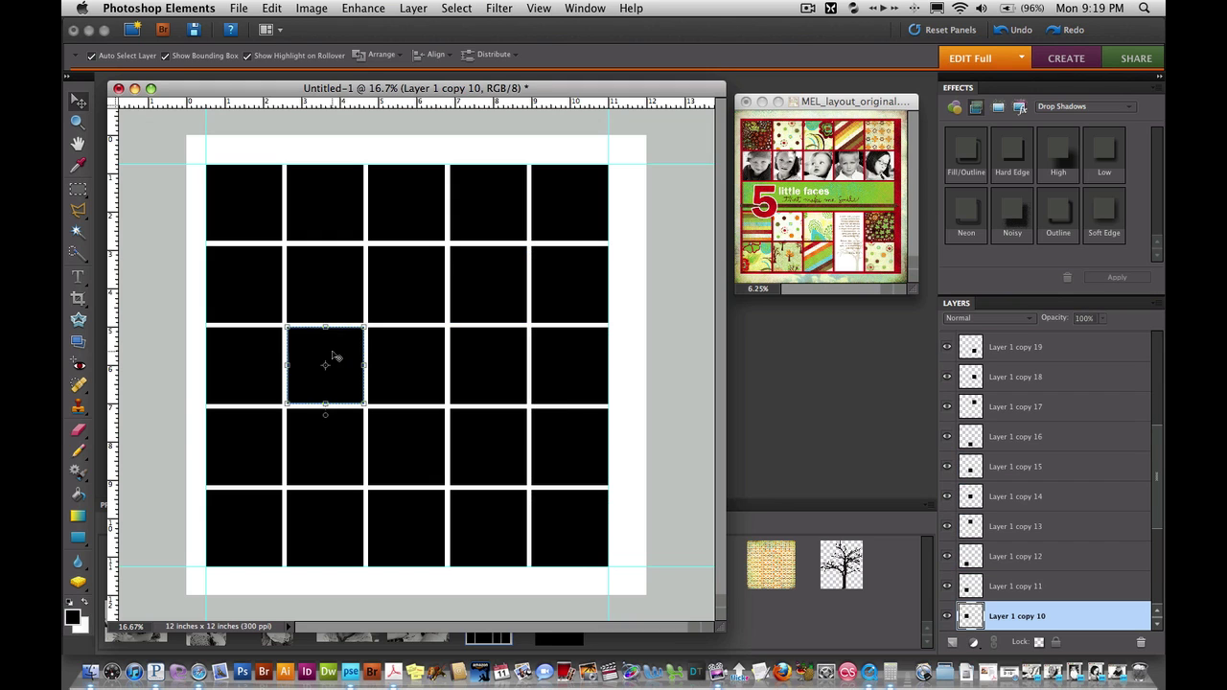
key("BackSpace")
left_click(413, 358)
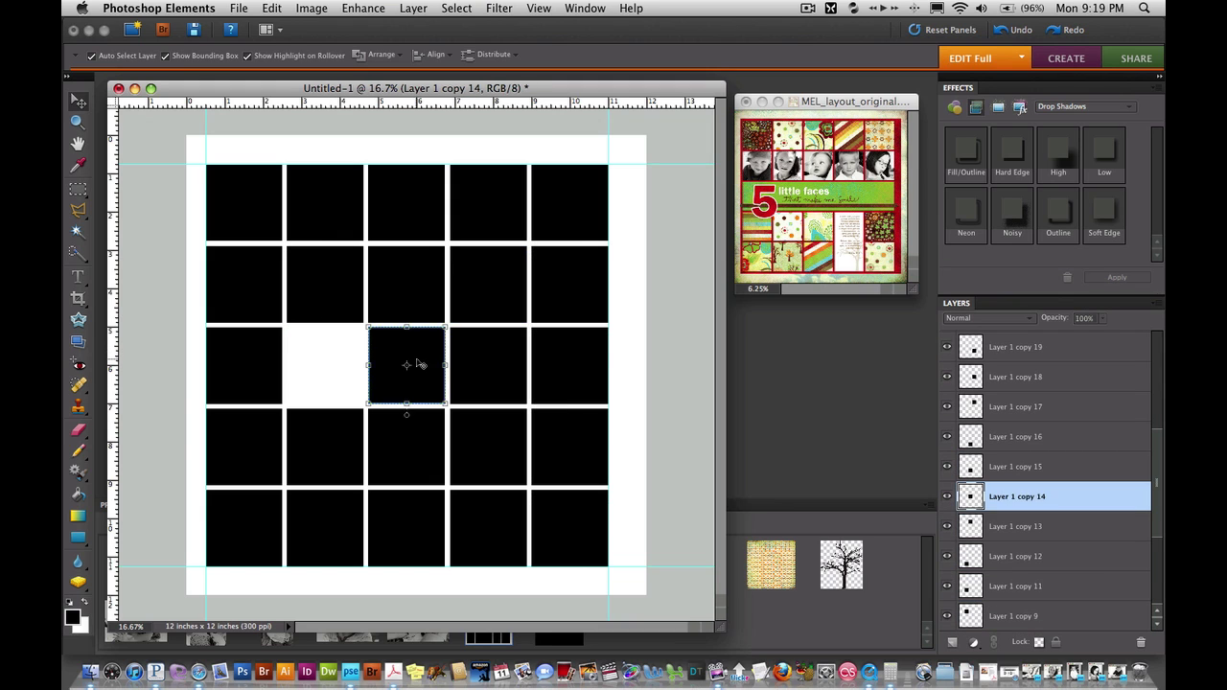
key("BackSpace")
left_click(500, 362)
key("BackSpace")
left_click(571, 364)
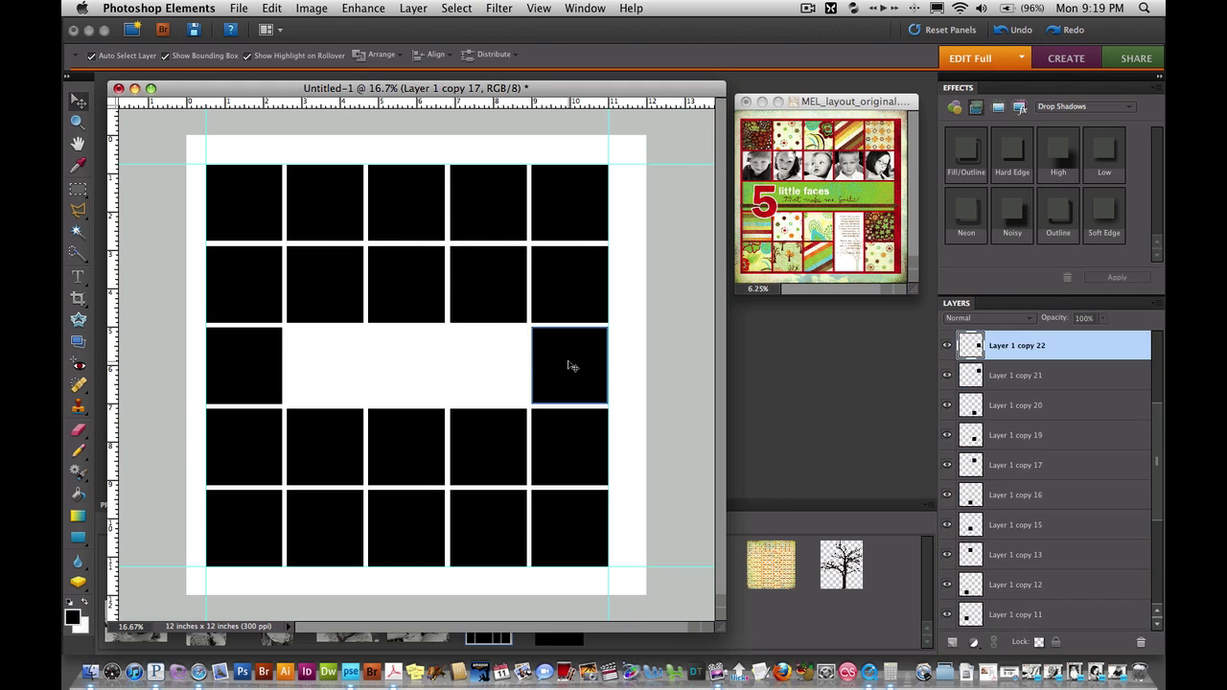
key("BackSpace")
Stretch the remaining middle-row square horizontally to the right margin guide so it forms one full-width strip, and deselect it
left_click(285, 378)
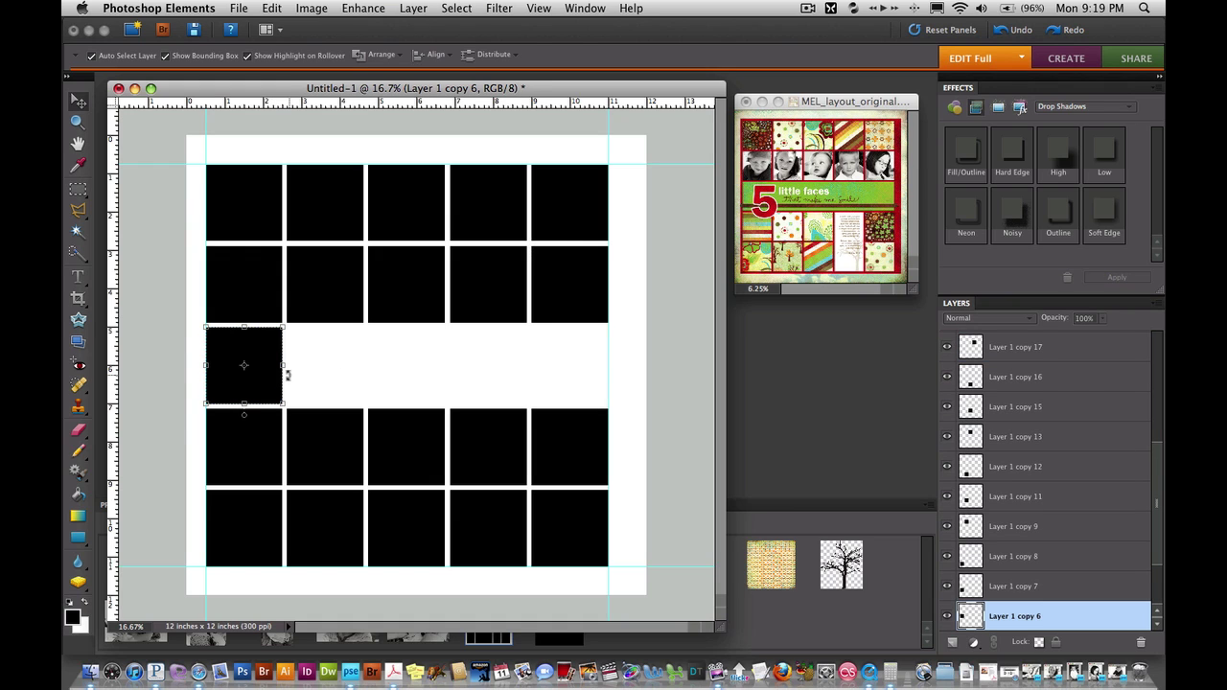
left_click(284, 365)
left_click_drag(284, 366, 607, 368)
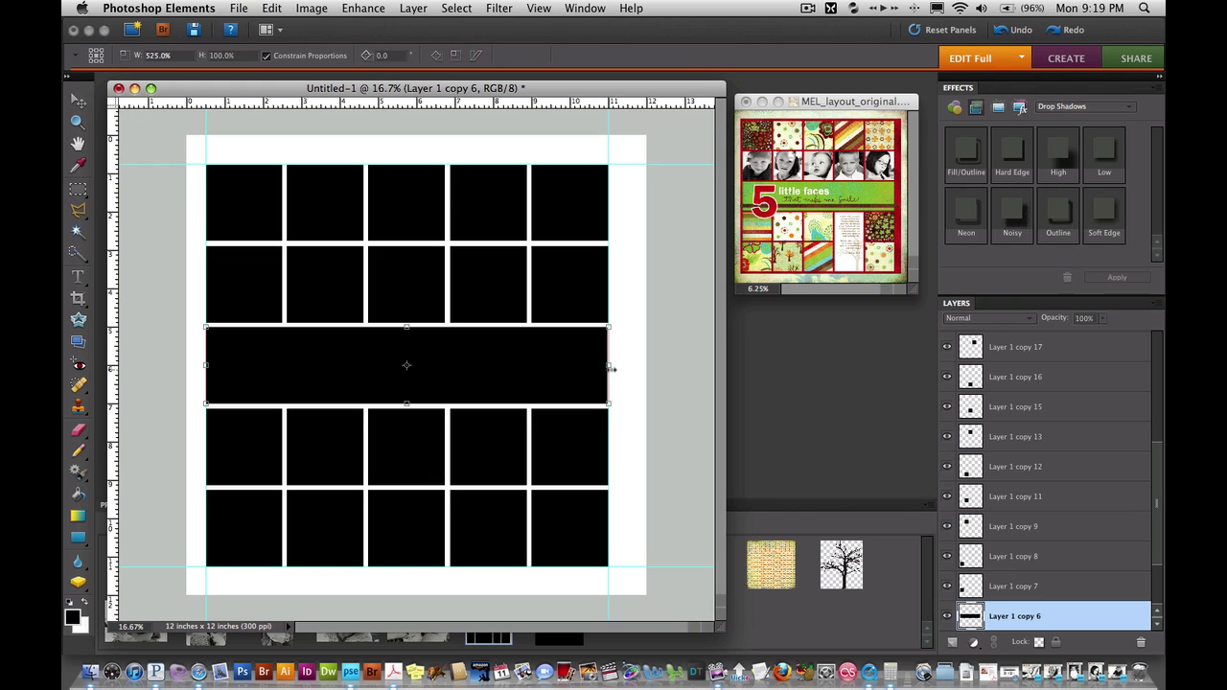
left_click(573, 414)
left_click(634, 474)
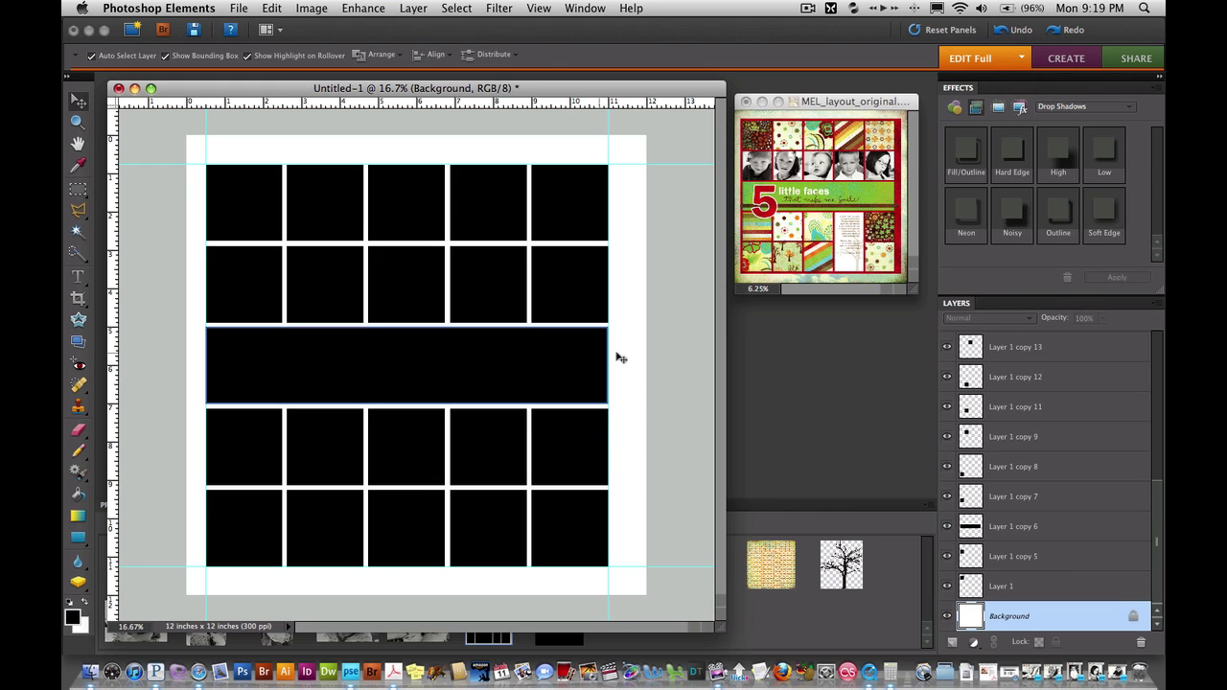
Delete the fourth column's bottom square and stretch the square above it down to the bottom guide as a tall rectangle
left_click(508, 517)
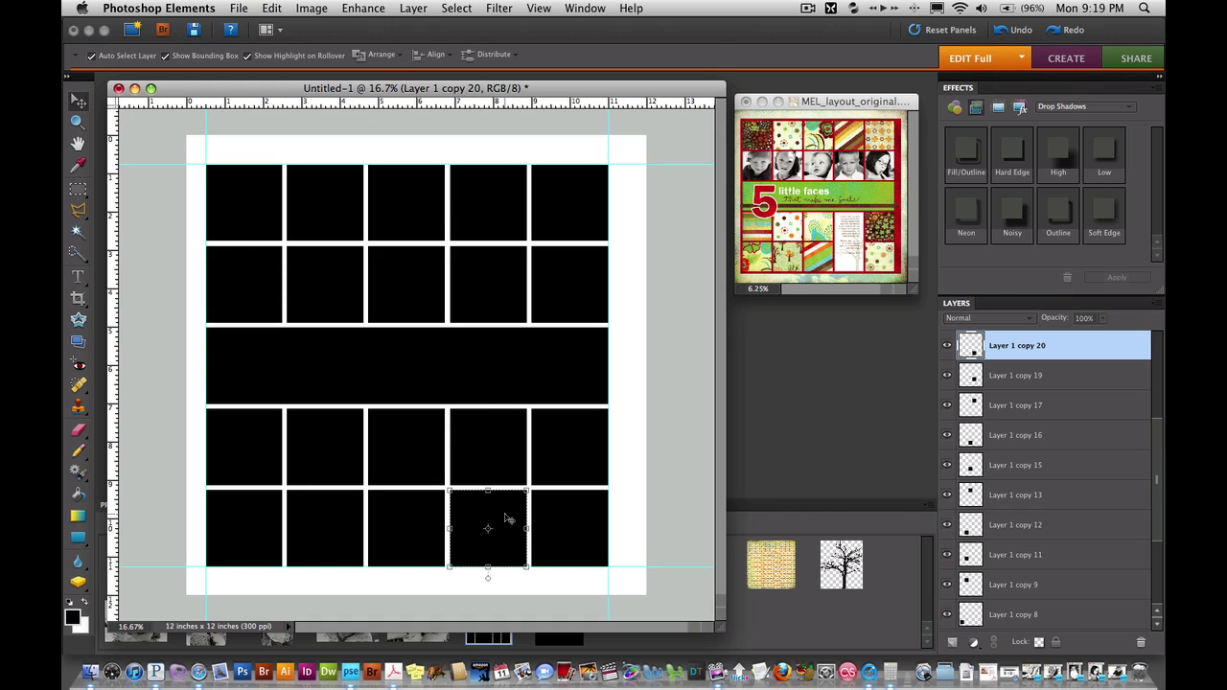
key("Delete")
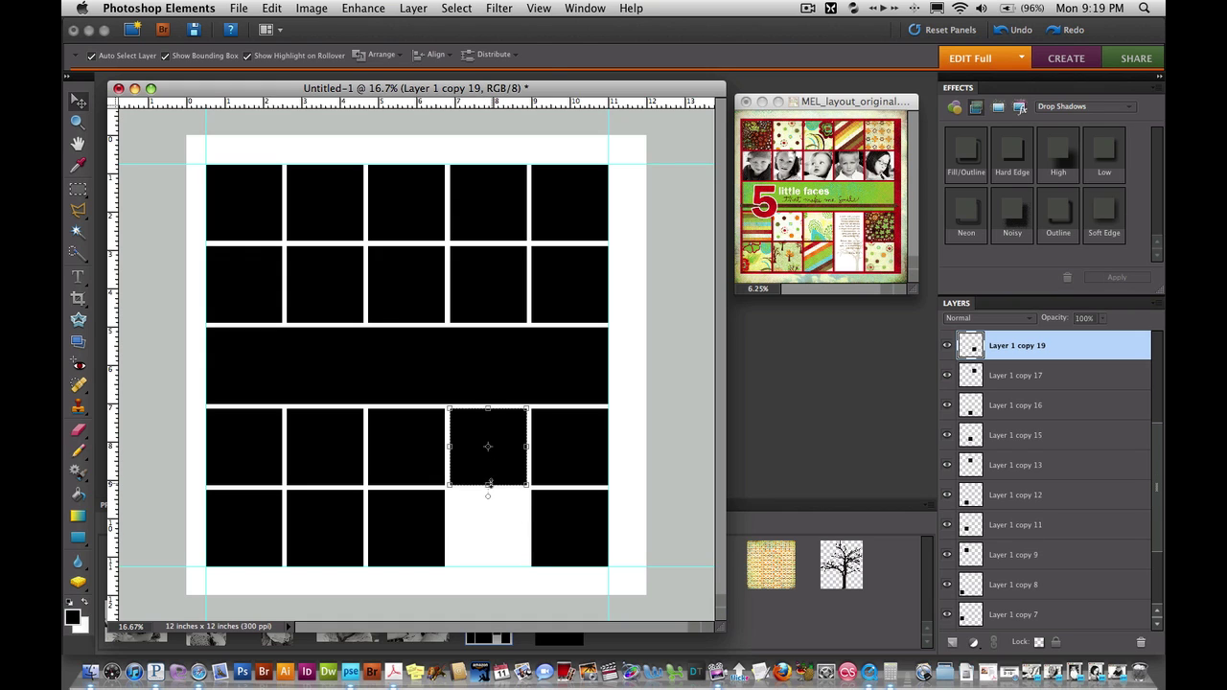
left_click_drag(487, 484, 488, 565)
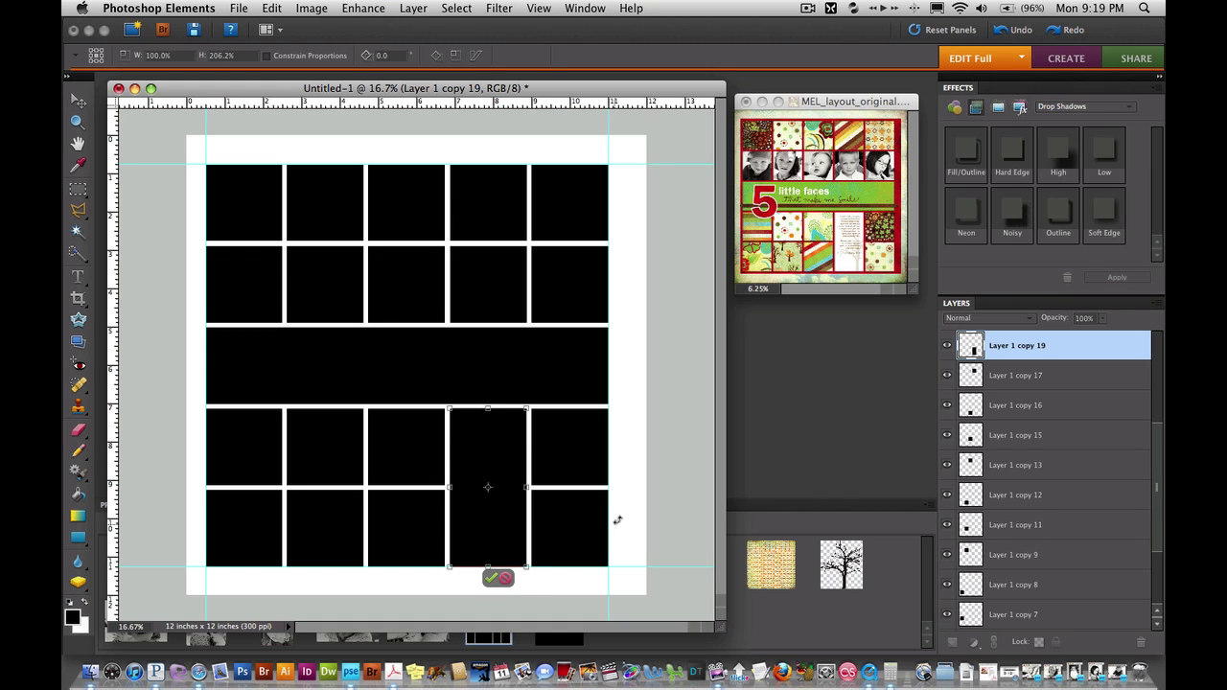
key("Return")
left_click(661, 469)
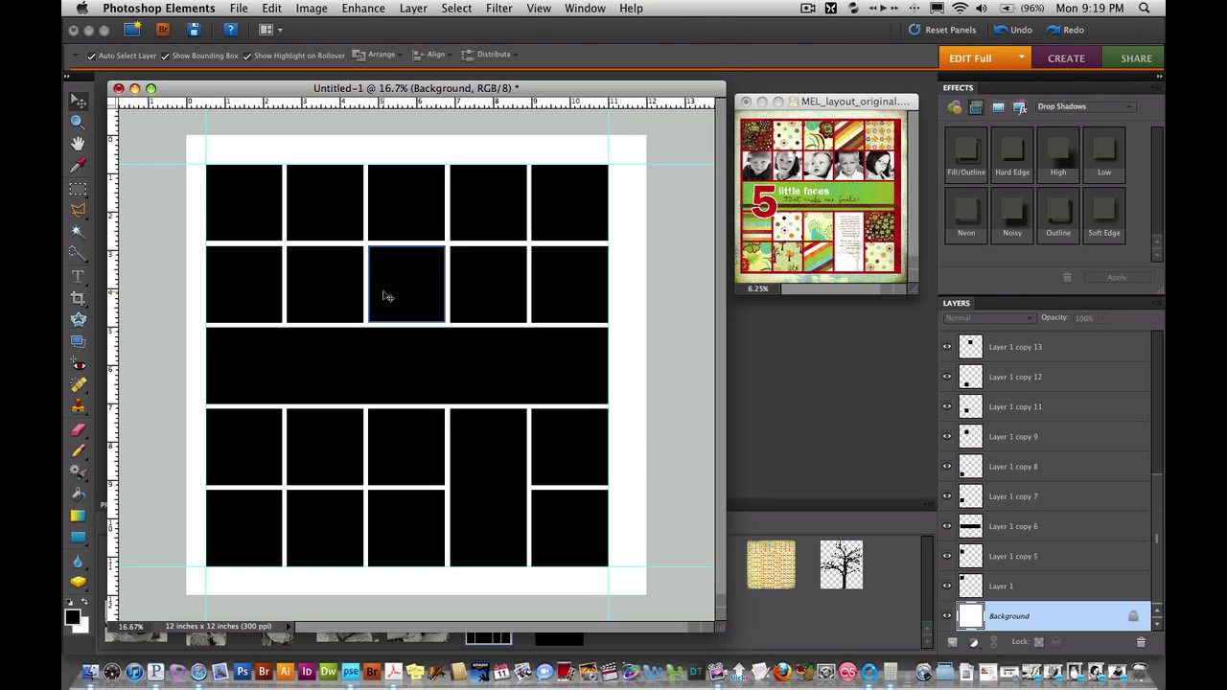
Hide the guides and the rulers in the layout document
left_click(552, 8)
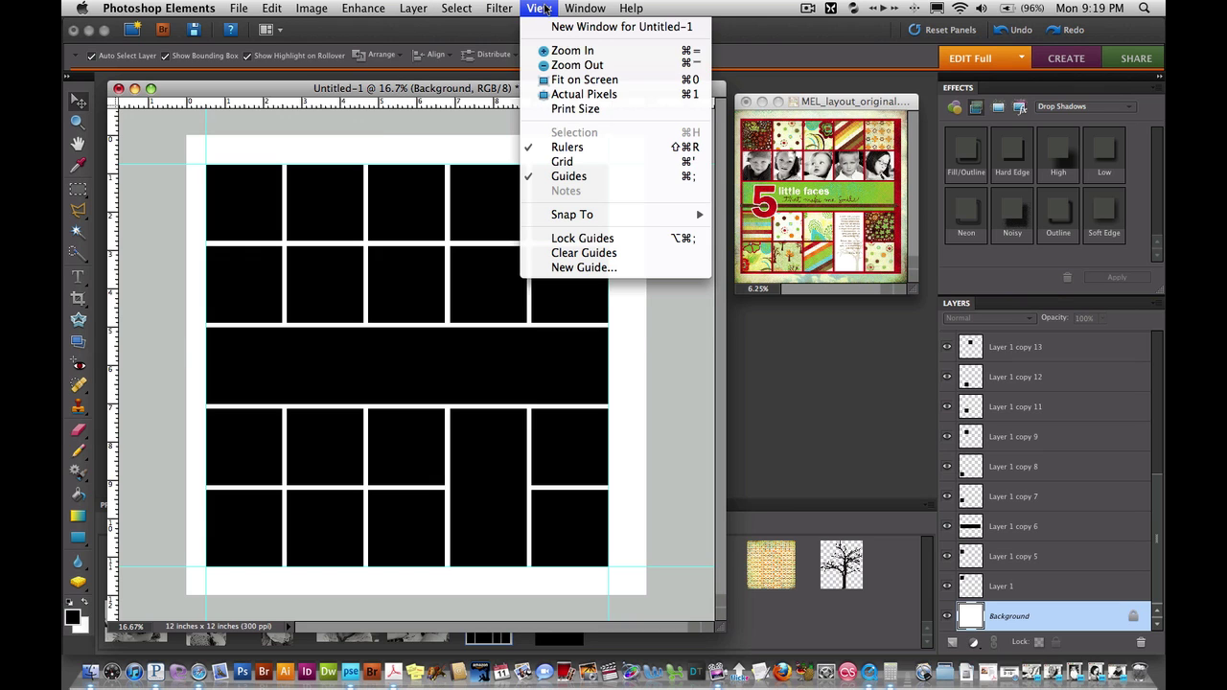
left_click(589, 179)
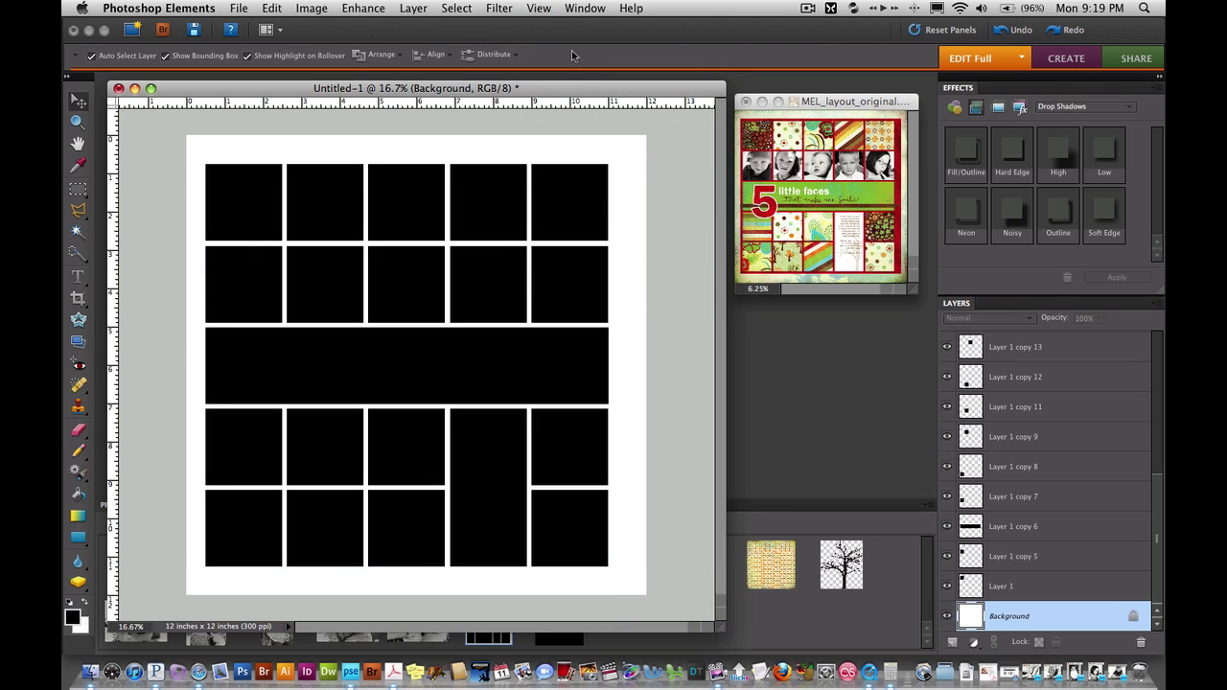
left_click(543, 8)
left_click(565, 151)
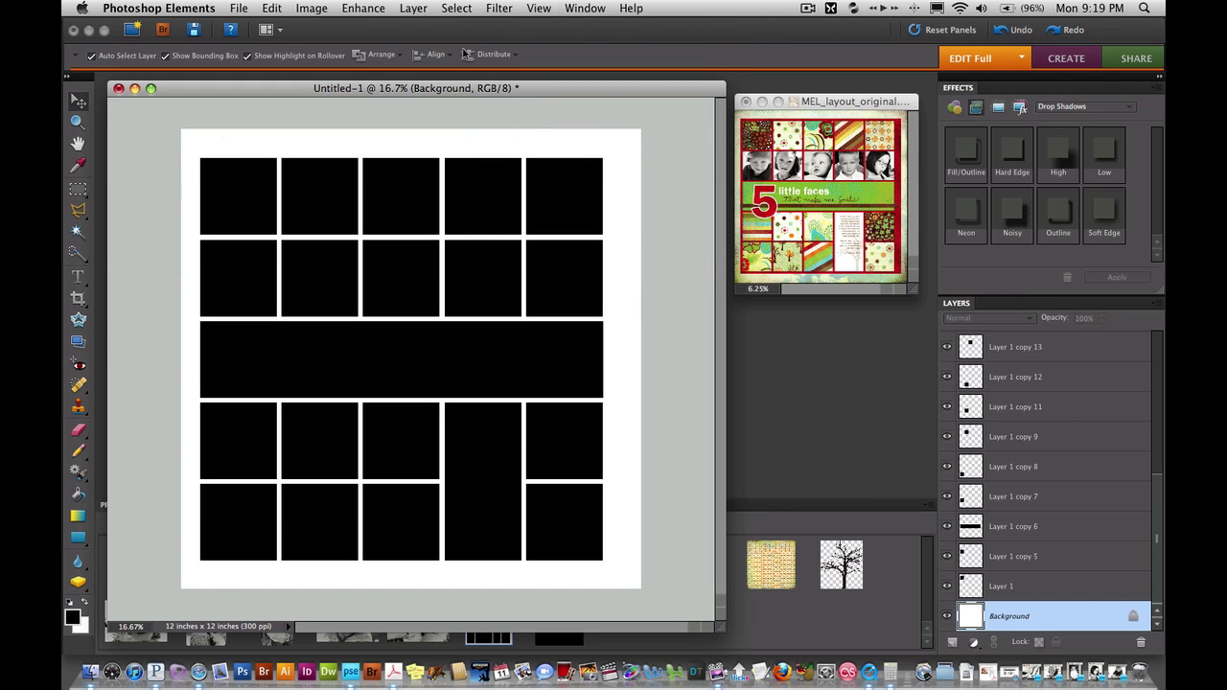
left_click(539, 8)
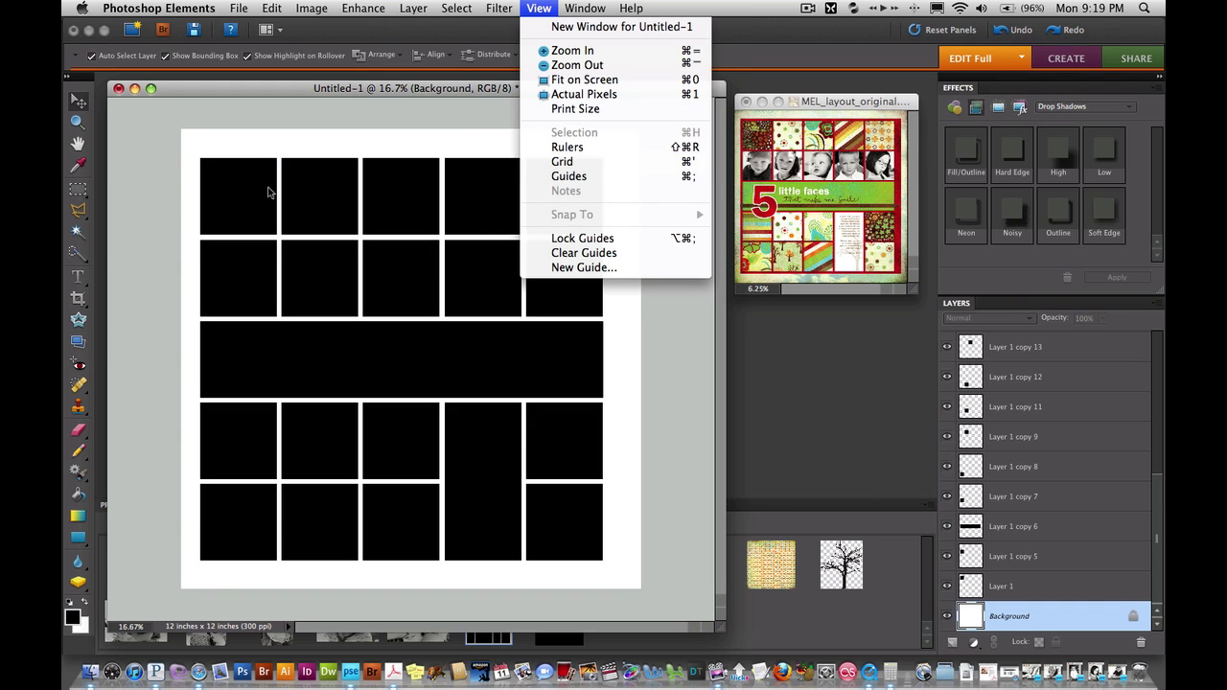
left_click(167, 204)
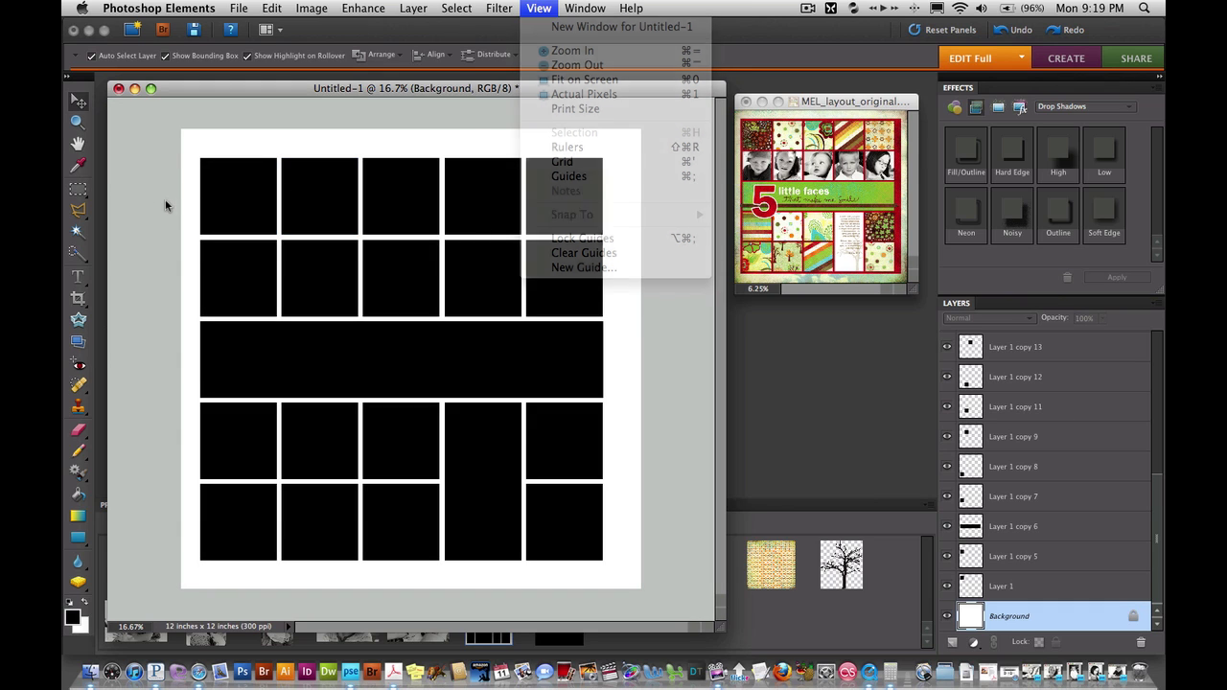
Draw a grey (8c8c8c) rectangle directly above the Background layer, behind the whole grid and extending slightly past its edges
left_click(78, 541)
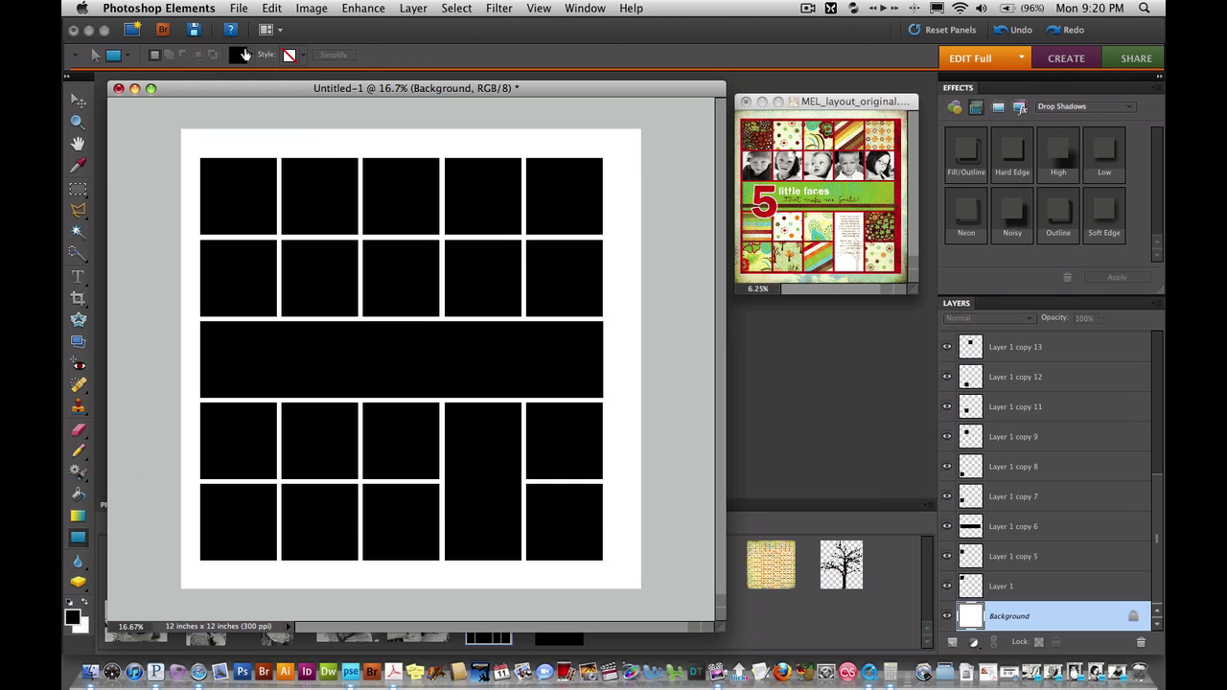
left_click(244, 54)
left_click_drag(870, 312, 714, 309)
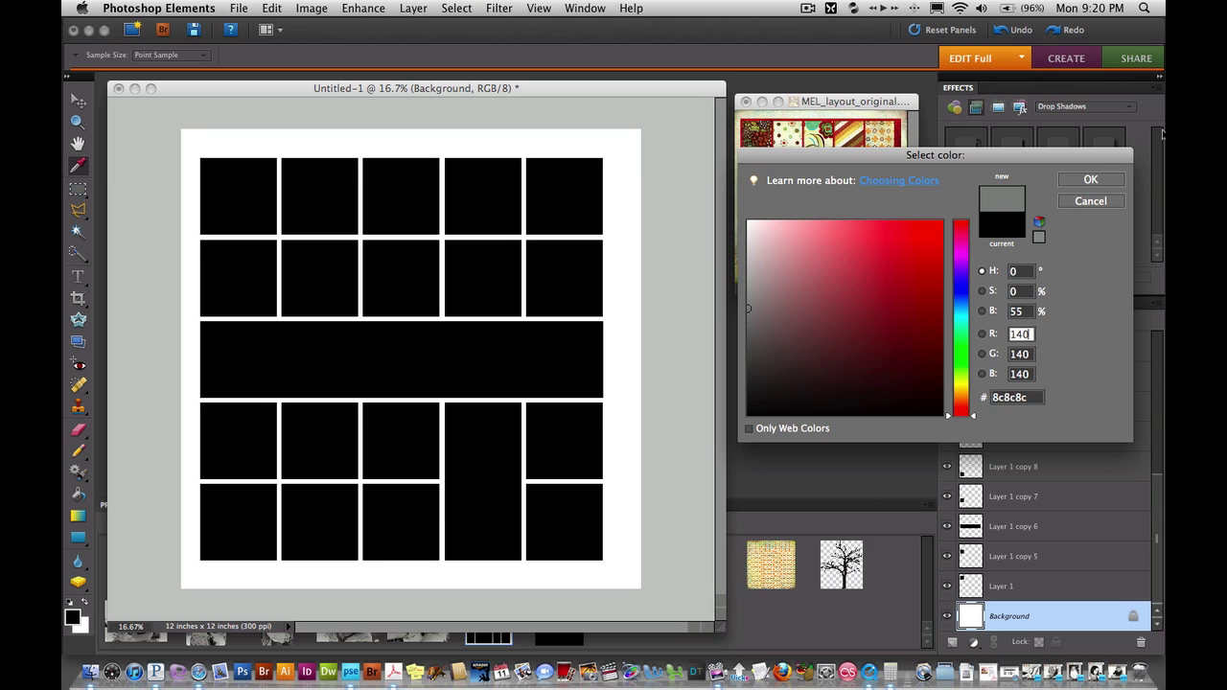
left_click(1090, 180)
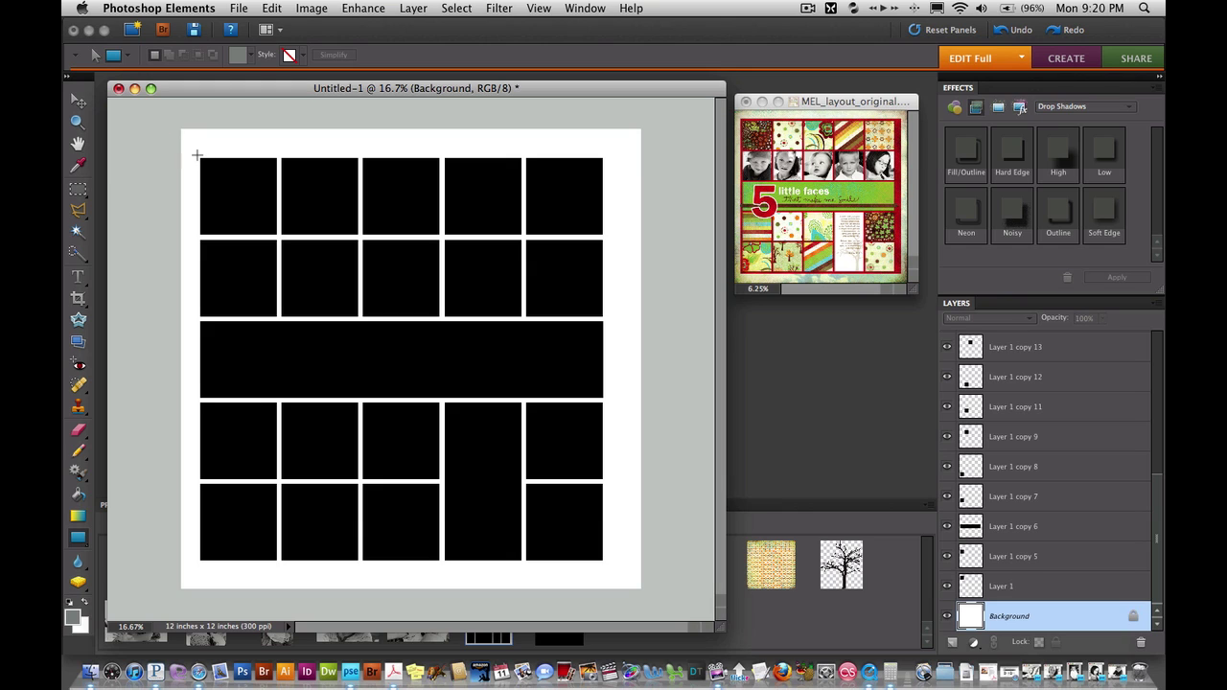
left_click_drag(195, 151, 622, 565)
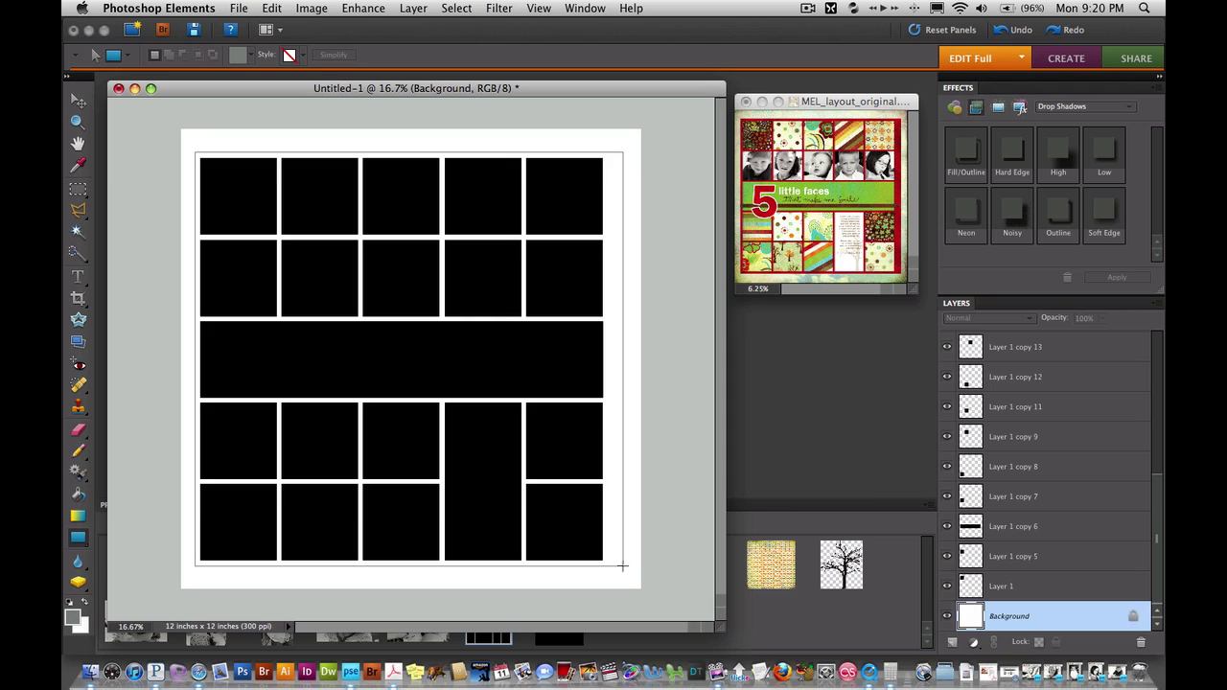
left_click_drag(622, 565, 622, 566)
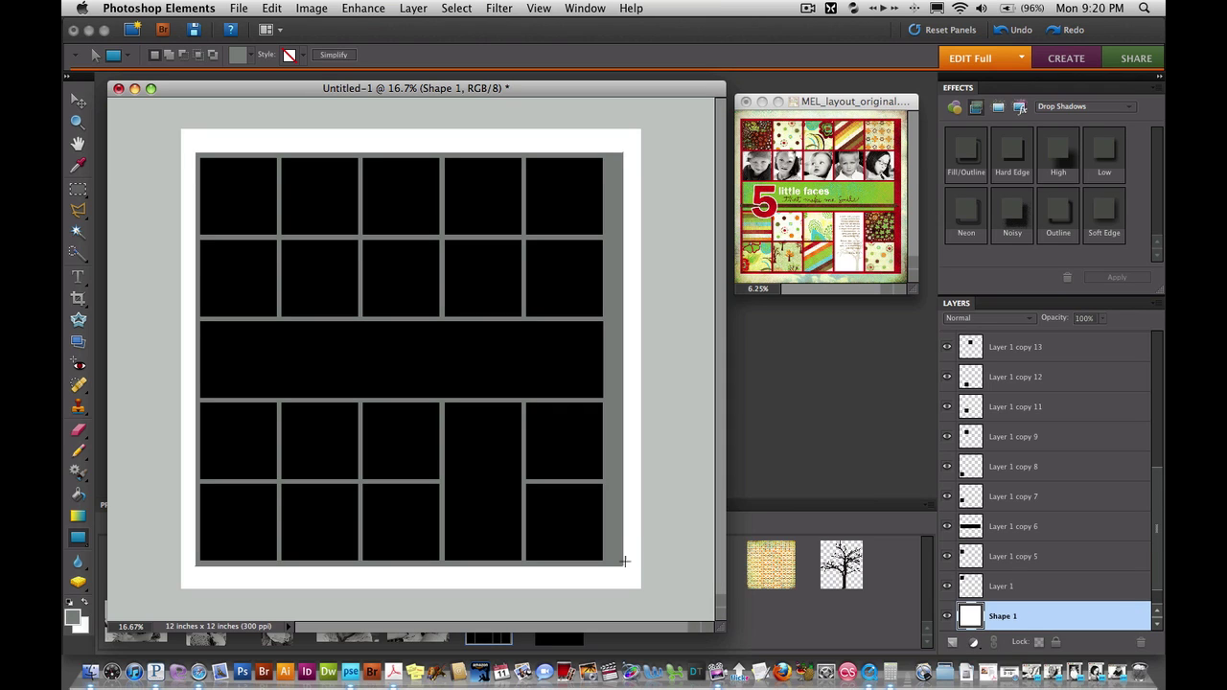
Draw a thin darker grey rounded rectangle with a 100 px radius across the lower part of the middle strip, above all other layers
left_click(83, 547)
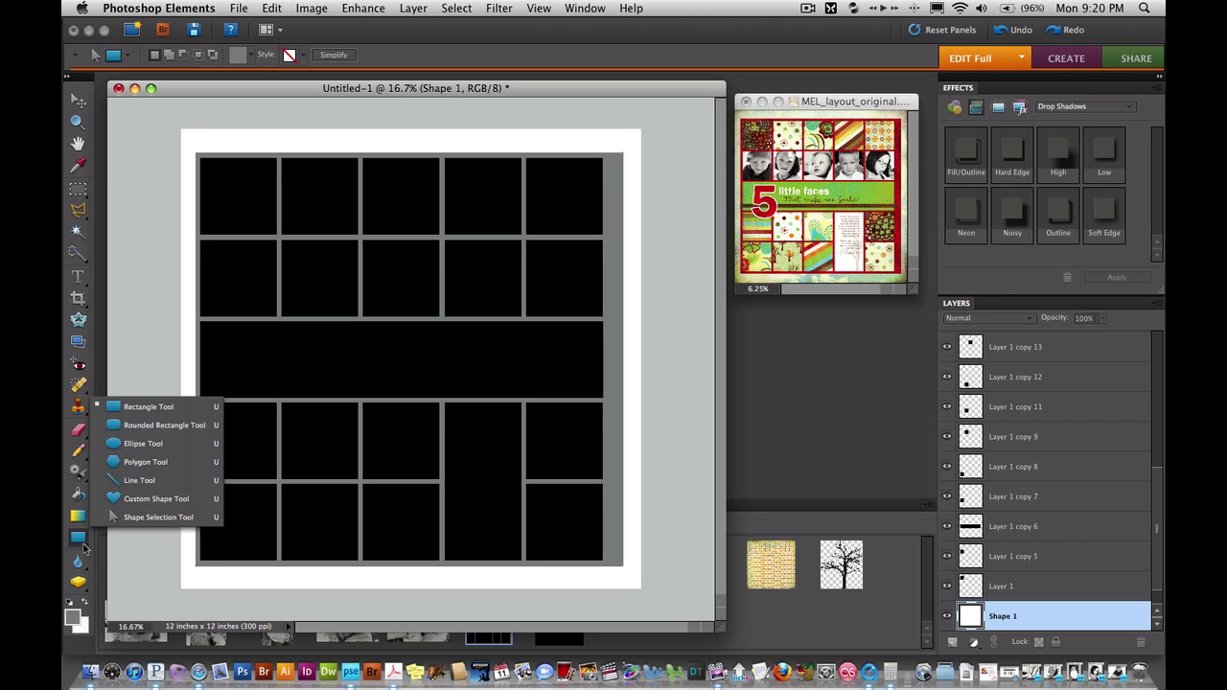
left_click(136, 425)
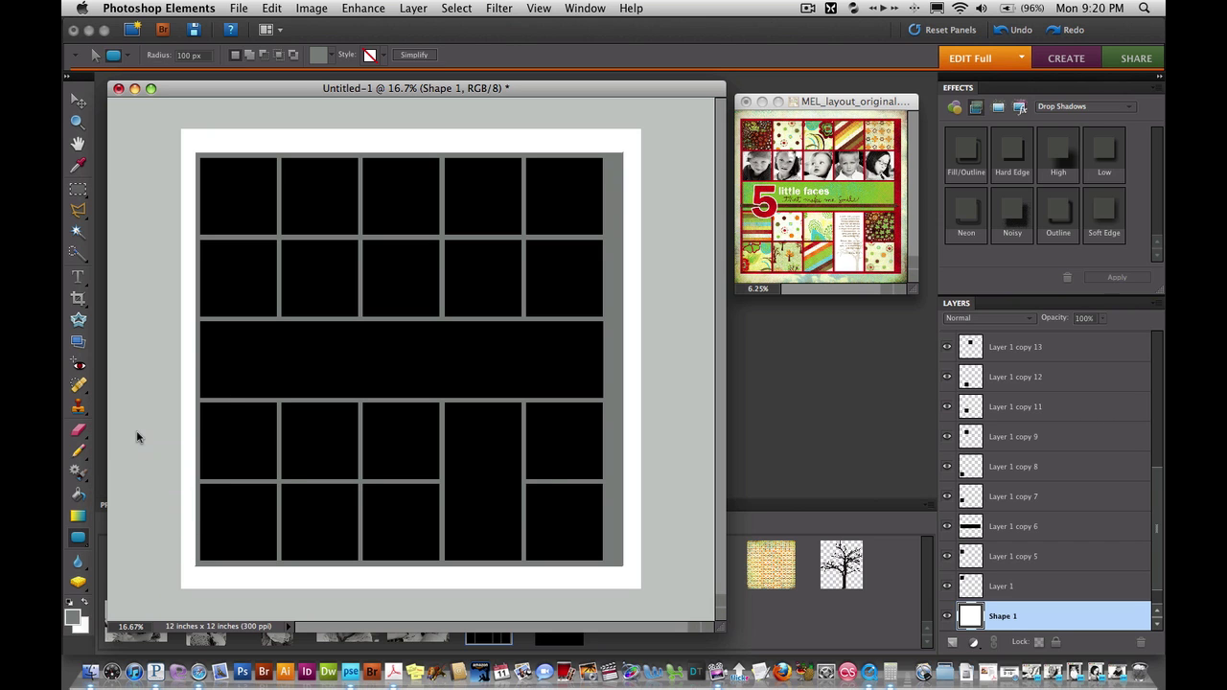
key("super+z")
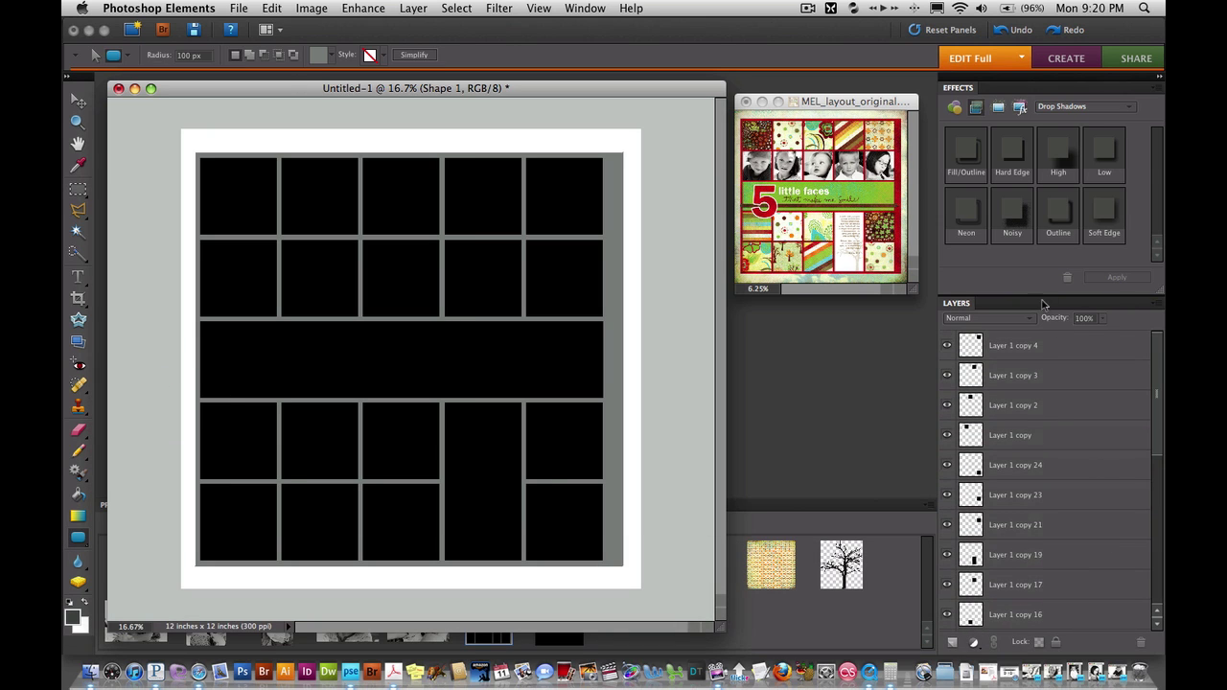
left_click(1041, 349)
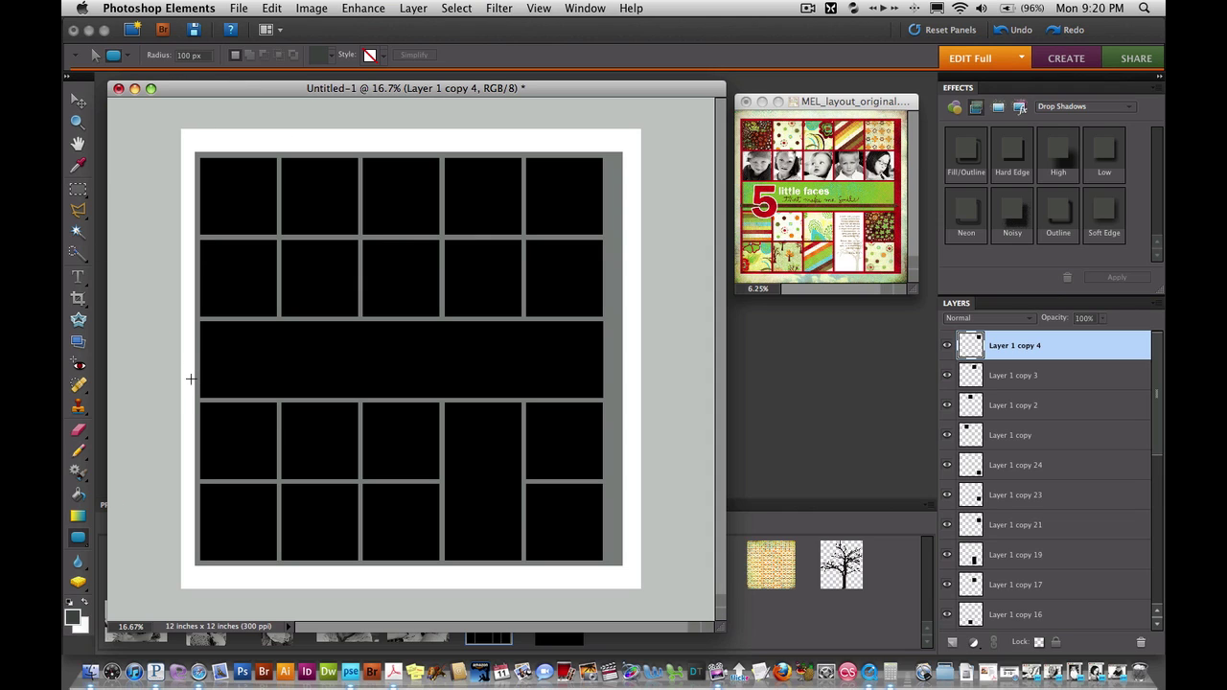
left_click_drag(191, 378, 613, 383)
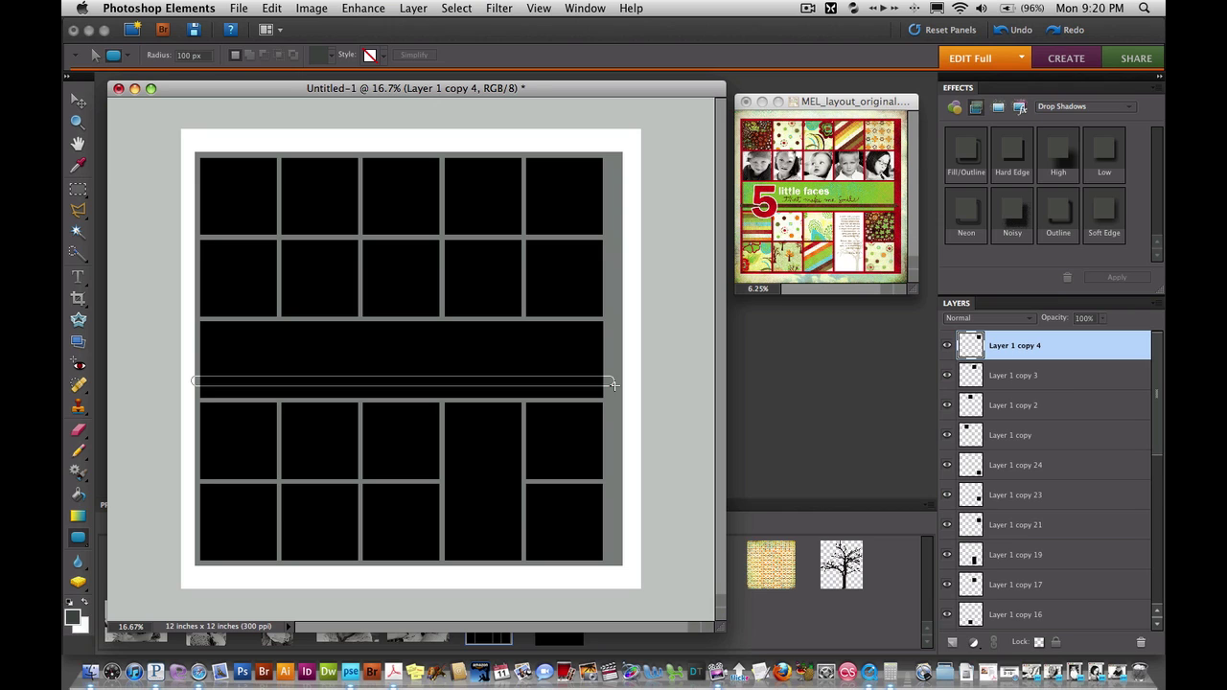
left_click_drag(614, 384, 613, 384)
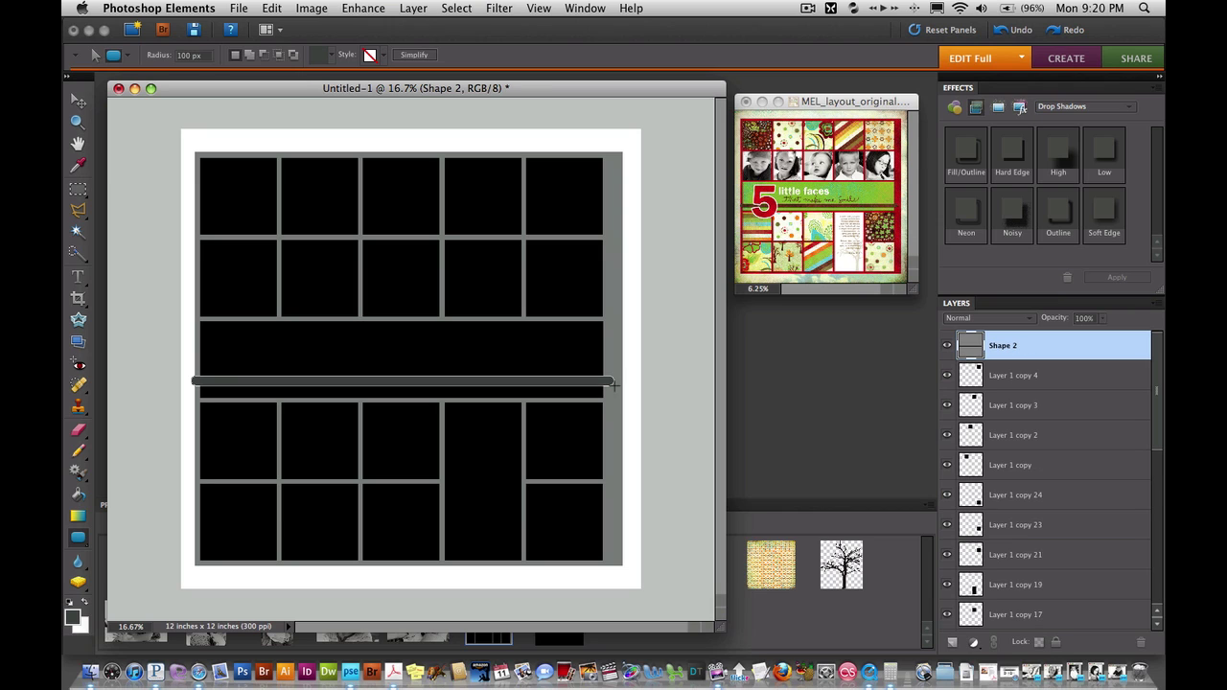
Nudge the thin rounded bar slightly down on the middle strip and deselect it
left_click(79, 100)
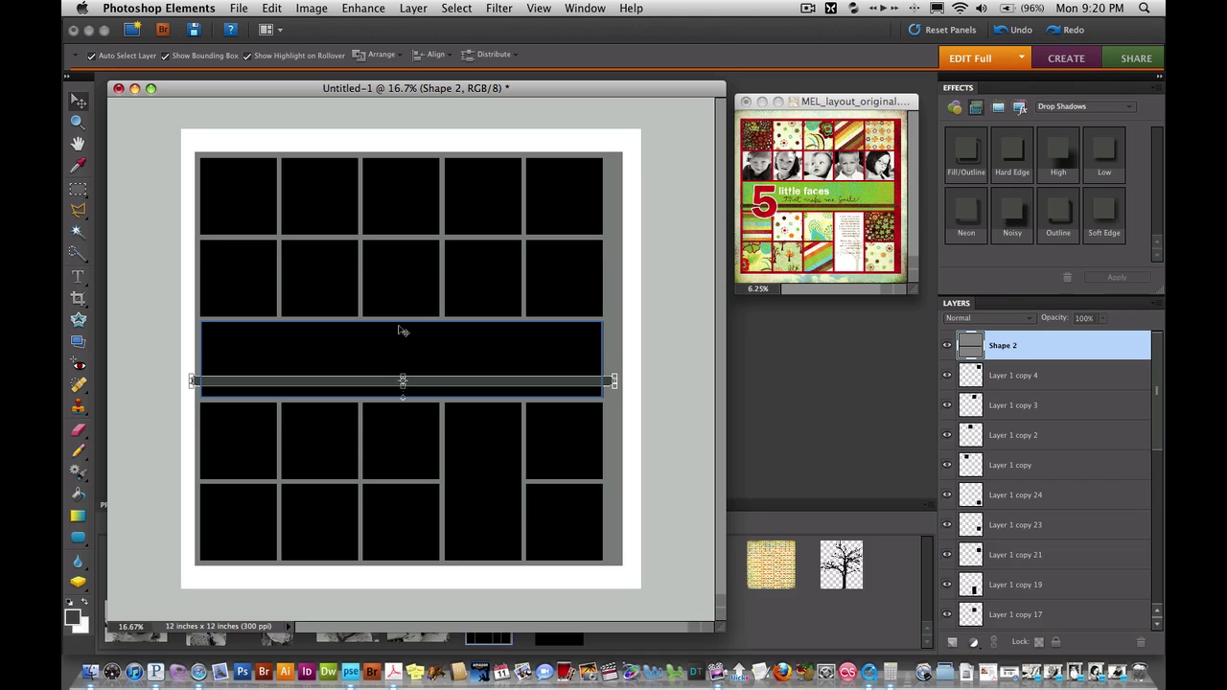
key("Down")
key("Down")
key("Down")
key("Down")
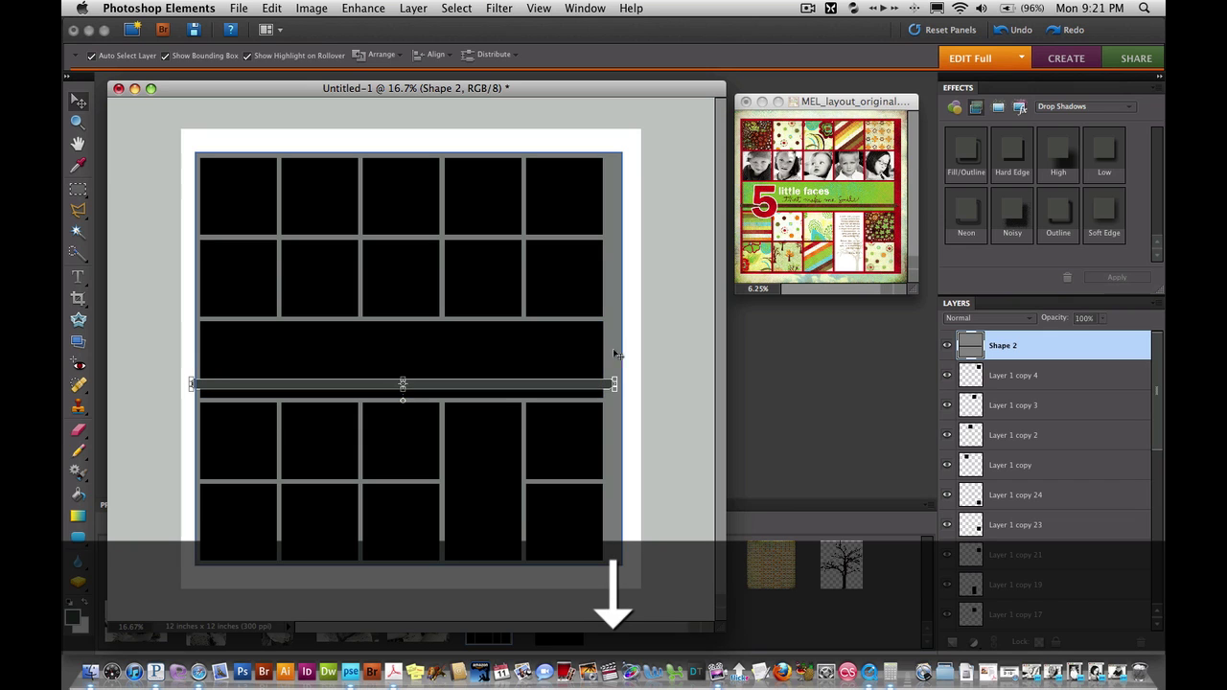
left_click(669, 370)
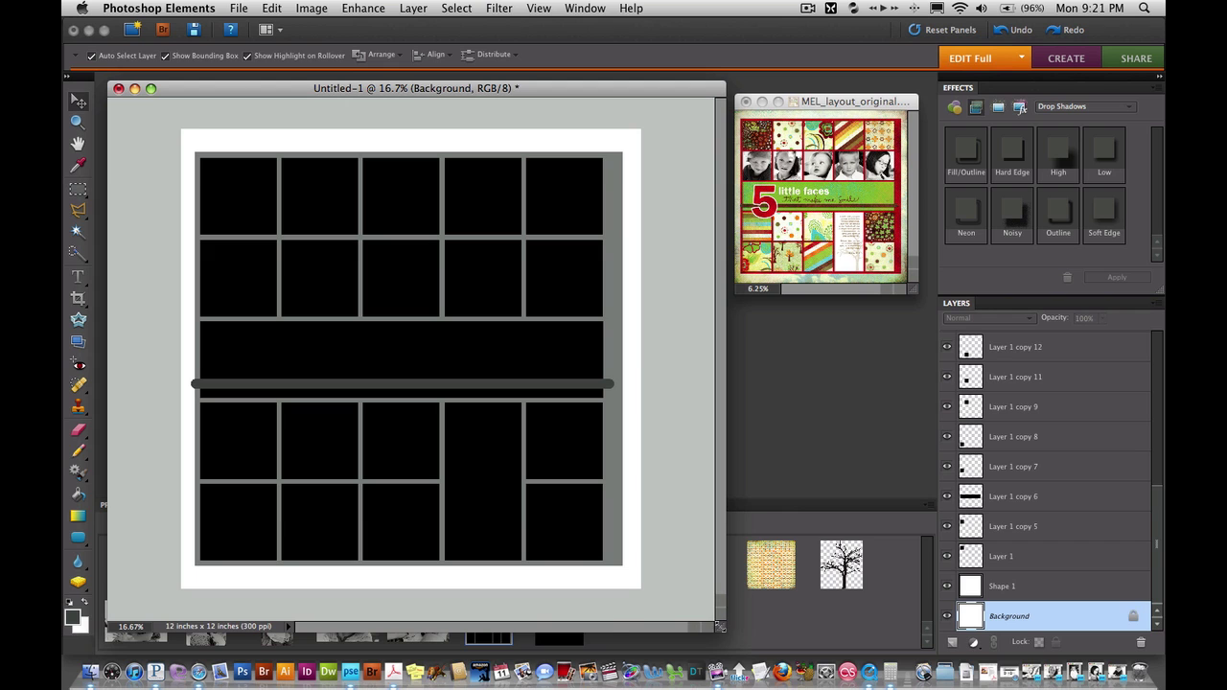
Open the five black-and-white photos from the Project Bin in windows beside the layout reduced to 12.5%, keeping the reference layout uncovered
key("super+minus")
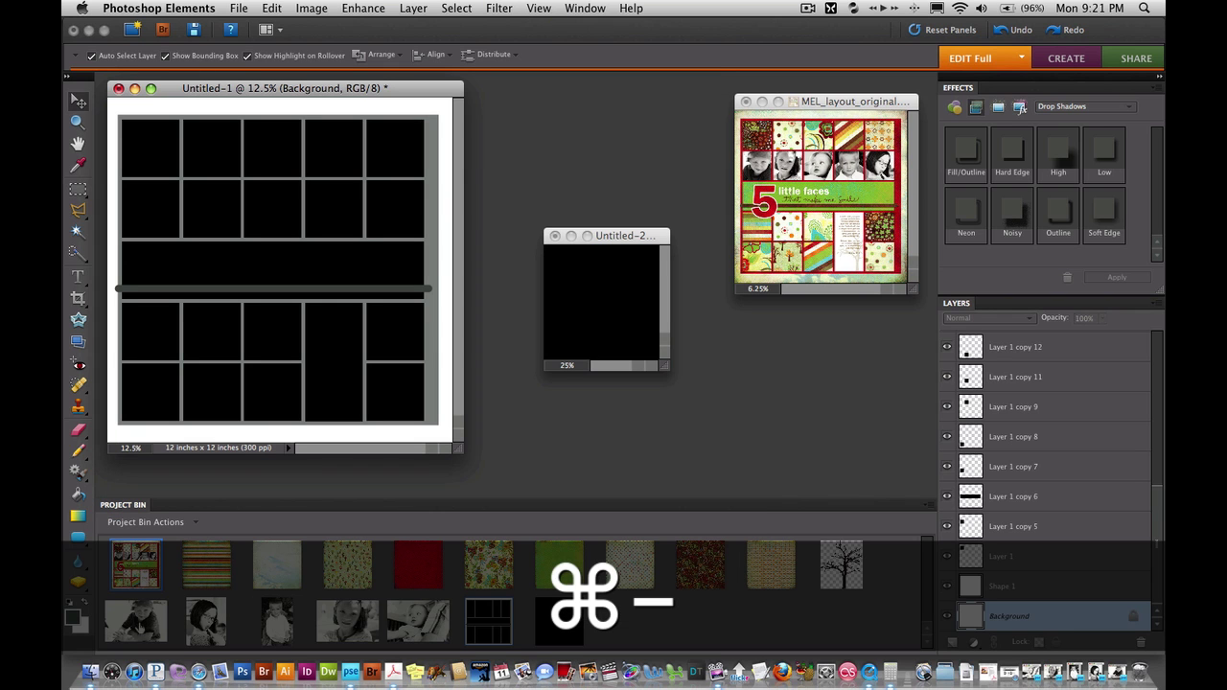
double_click(135, 621)
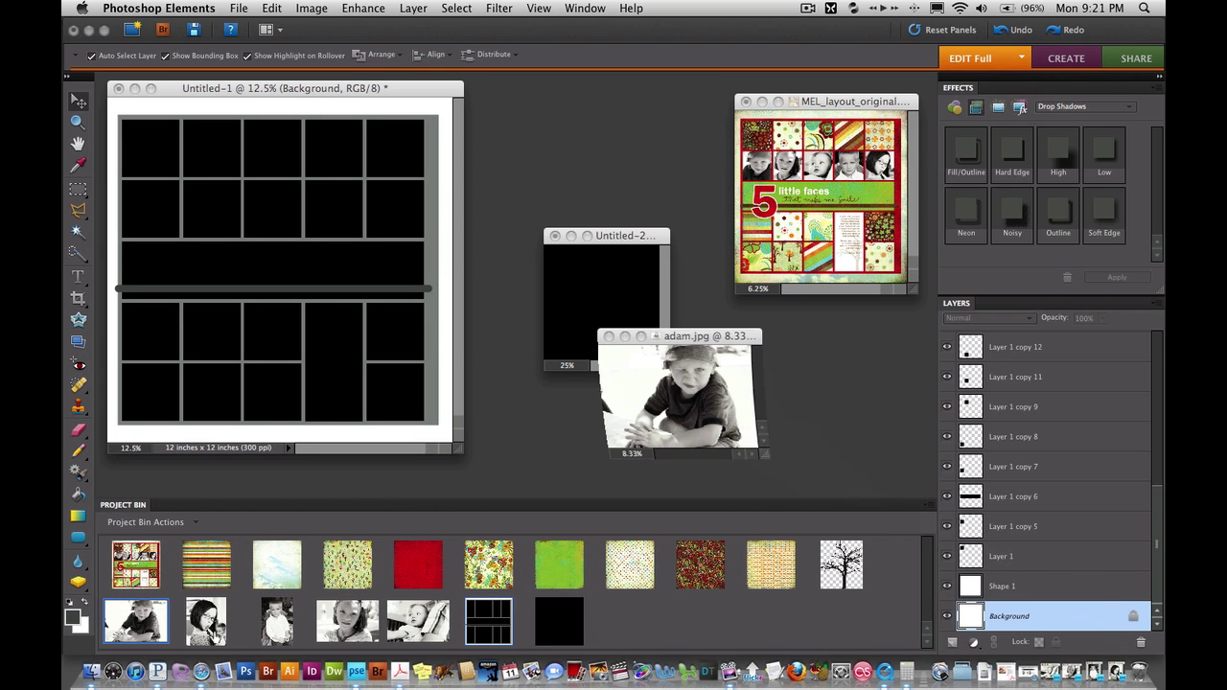
double_click(206, 622)
double_click(277, 621)
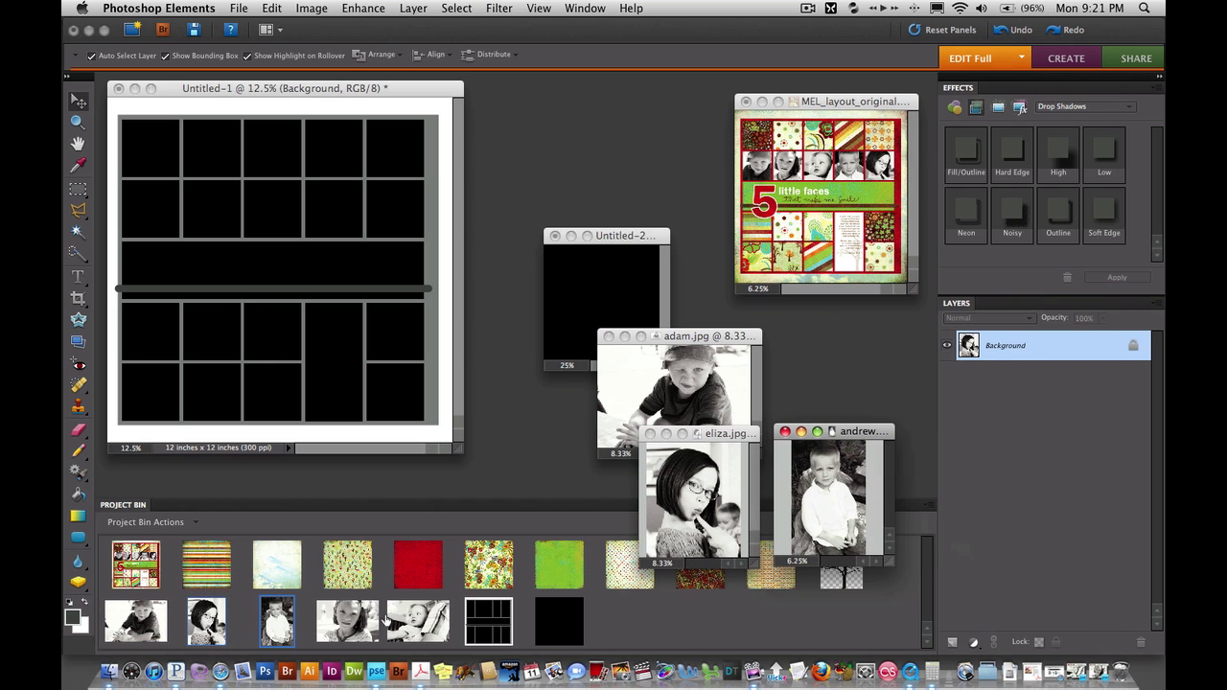
double_click(369, 621)
double_click(431, 618)
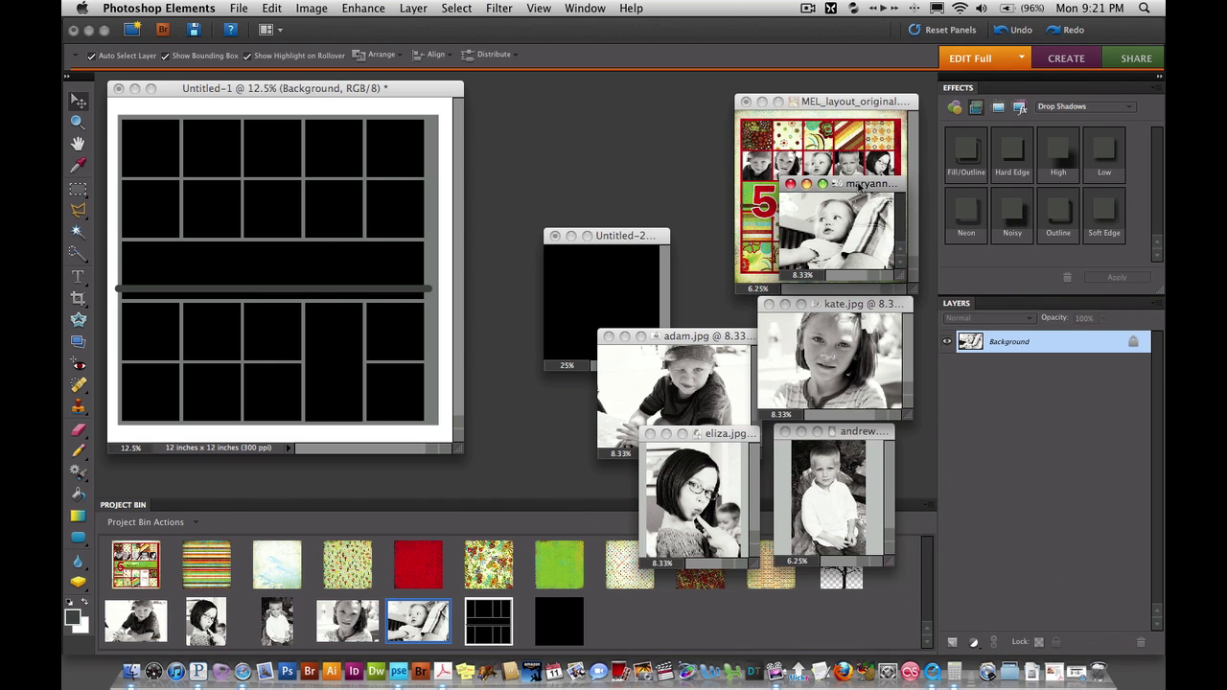
left_click_drag(860, 187, 649, 125)
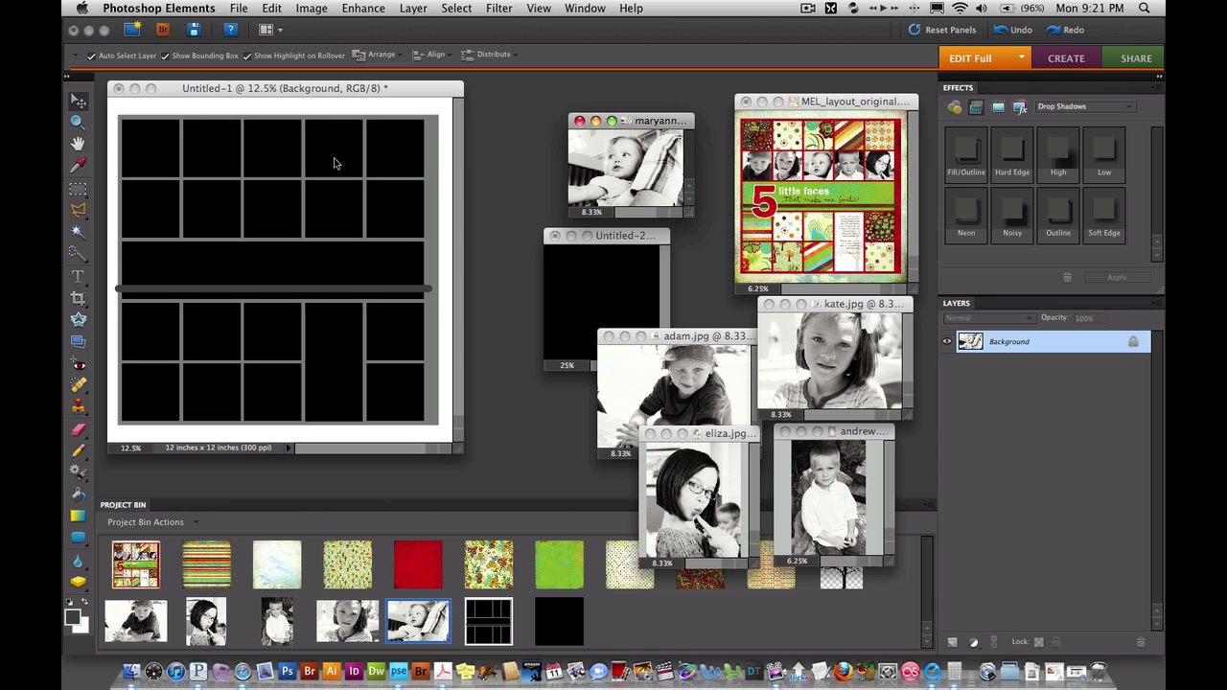
left_click(327, 88)
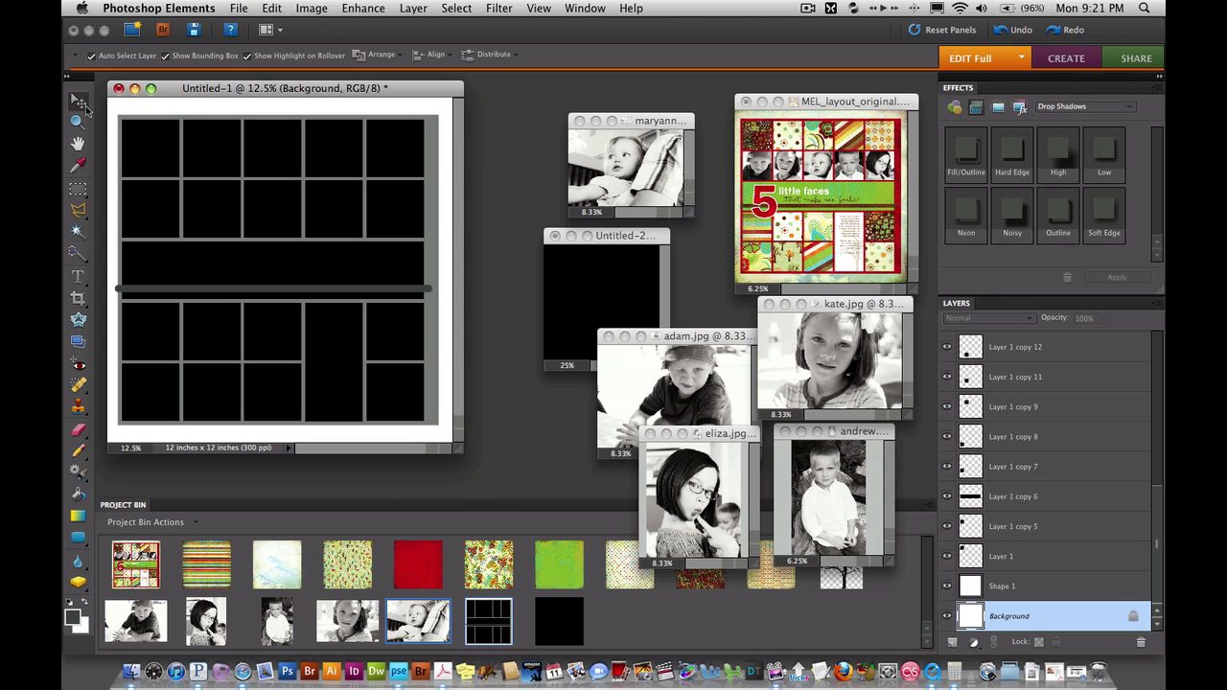
Place adam.jpg above the second row's first square, clip it to that square and scale it to about 66%, framing the face
left_click(159, 217)
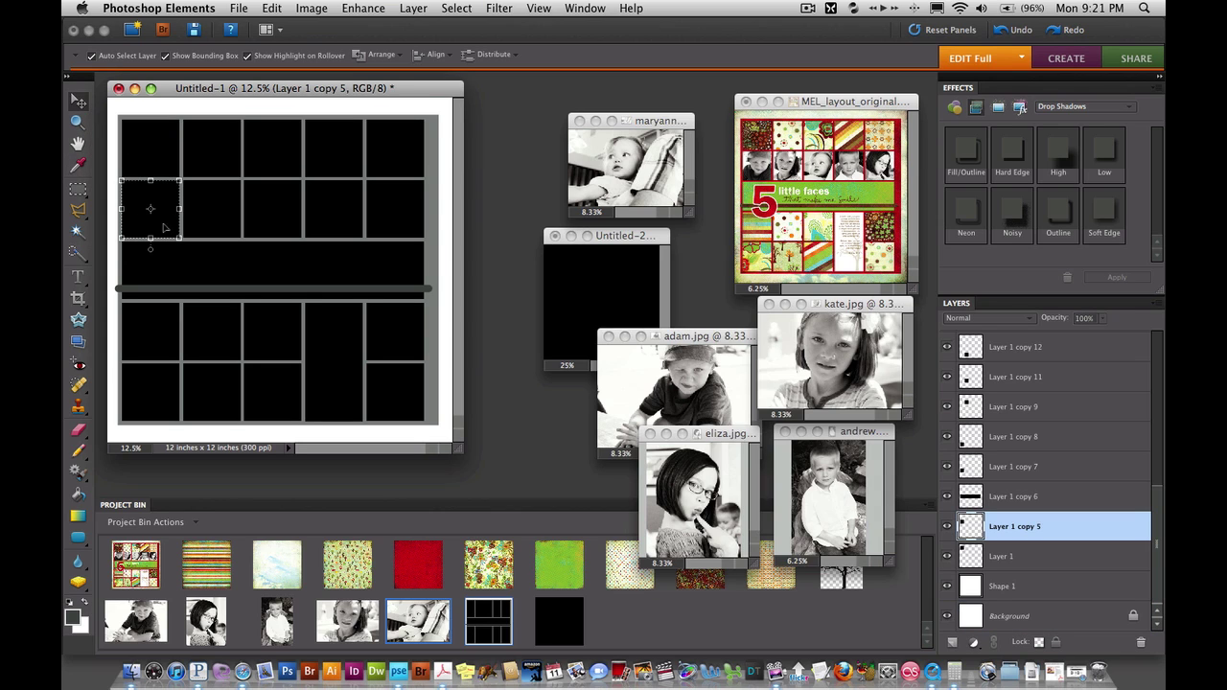
left_click(706, 337)
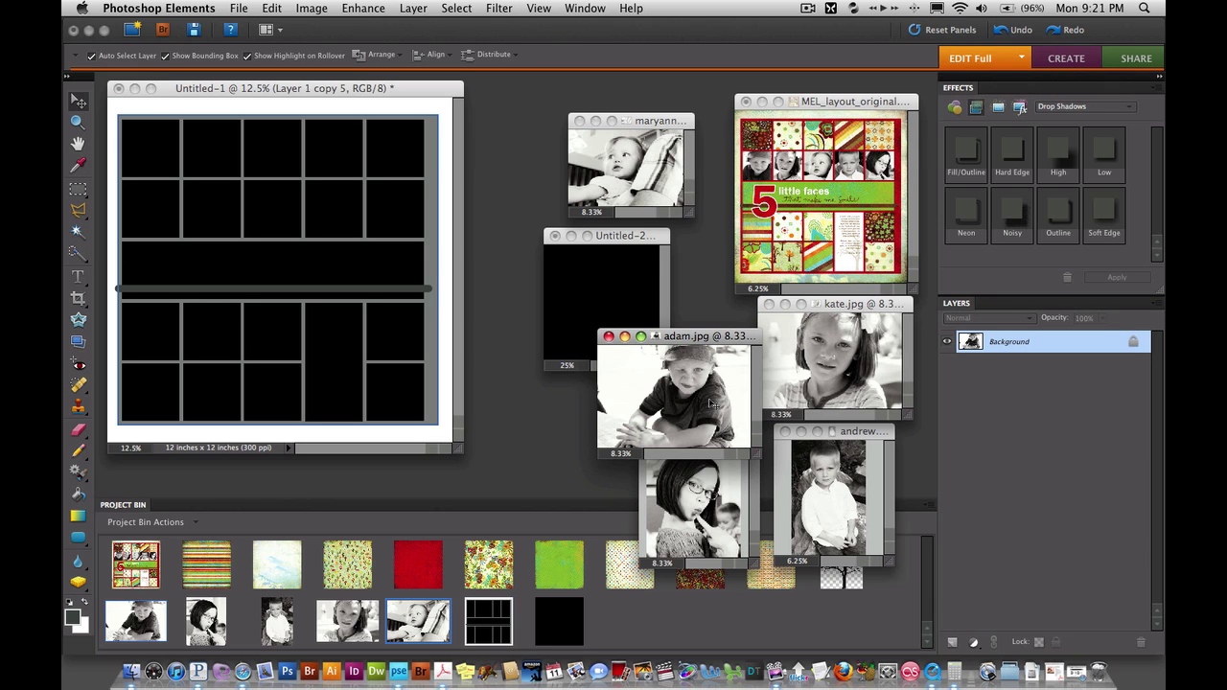
left_click_drag(712, 405, 207, 220)
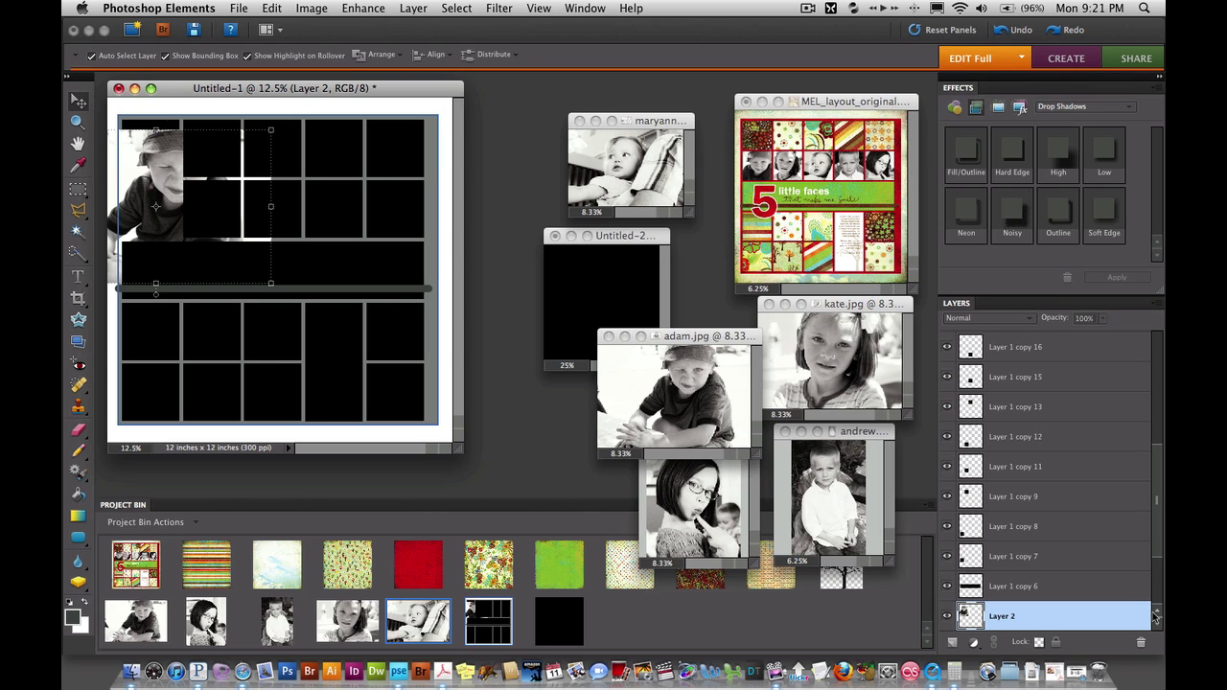
key("super+g")
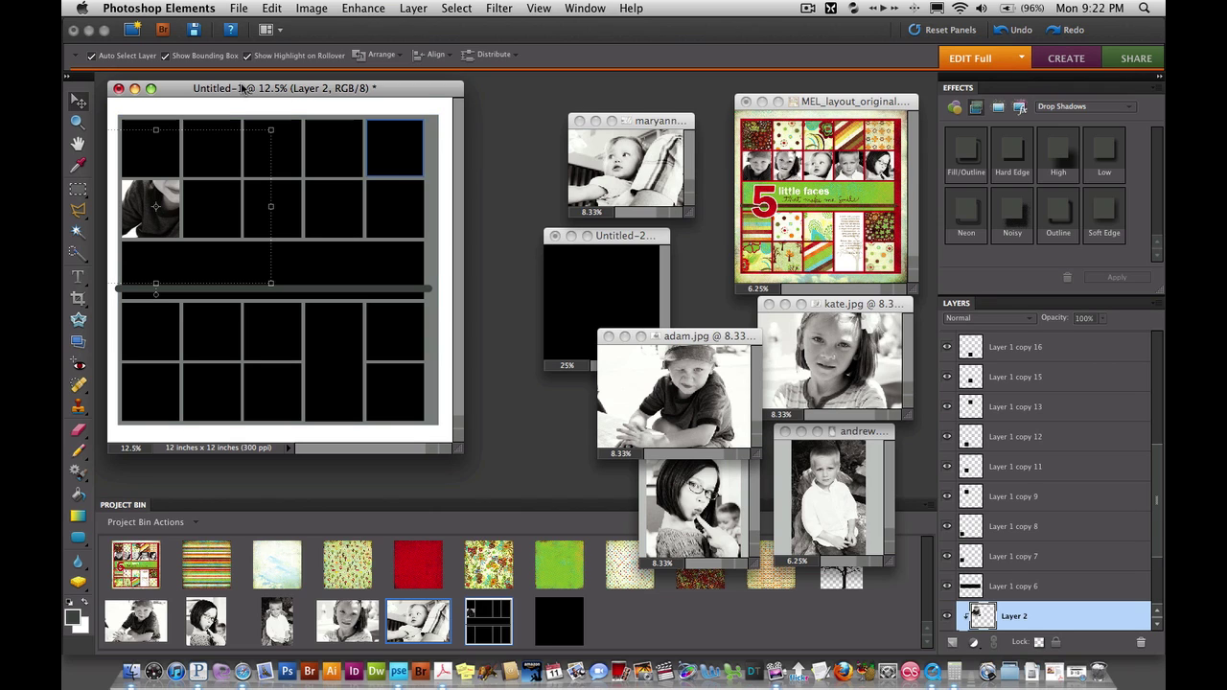
left_click_drag(270, 129, 174, 207)
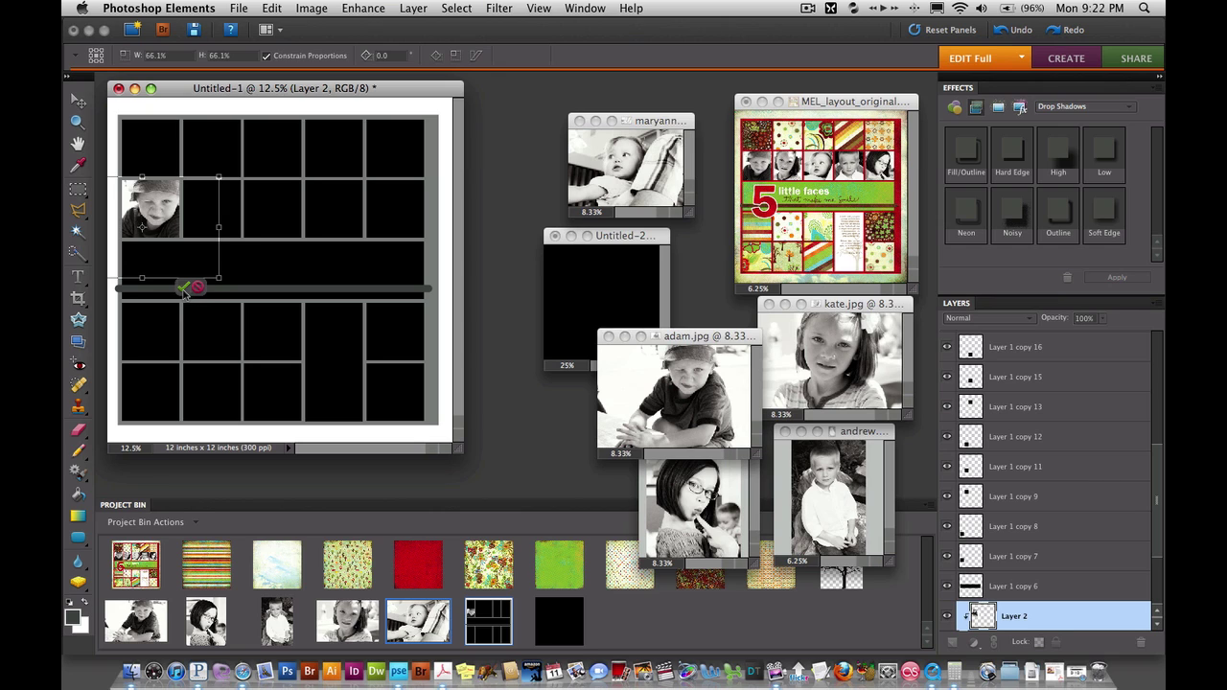
left_click(183, 288)
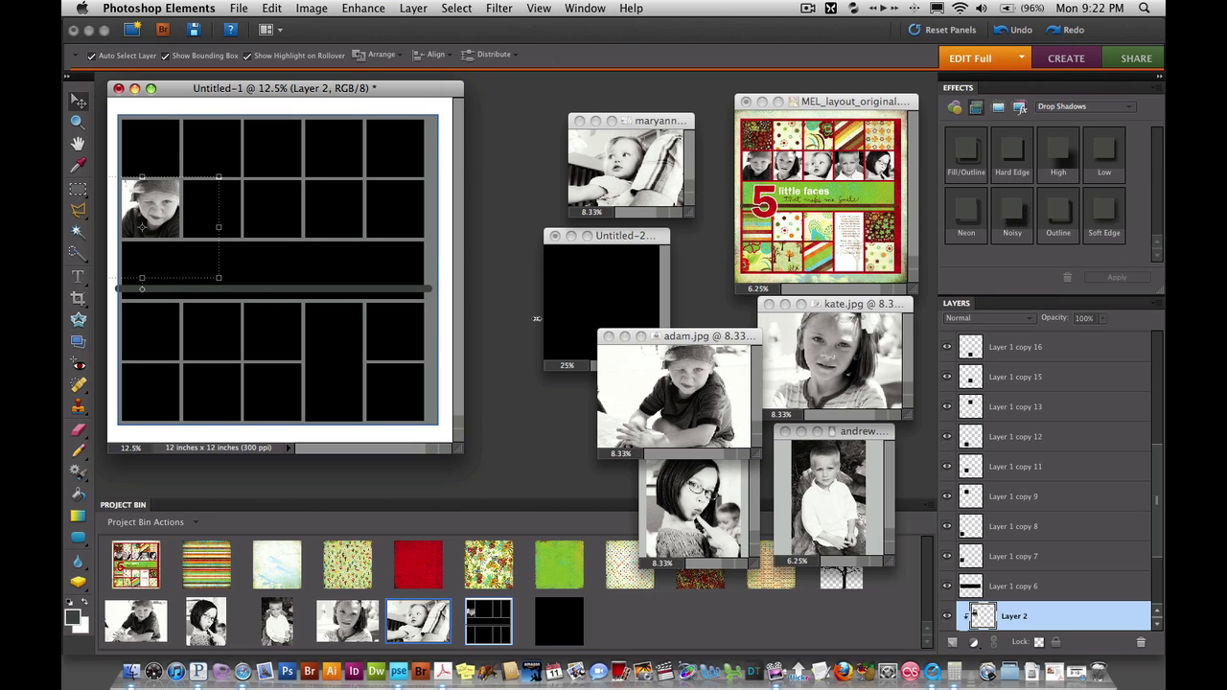
Place kate.jpg above the second row's second square, clip it to that square and scale it to about 46.5%, framing the face
left_click(232, 208)
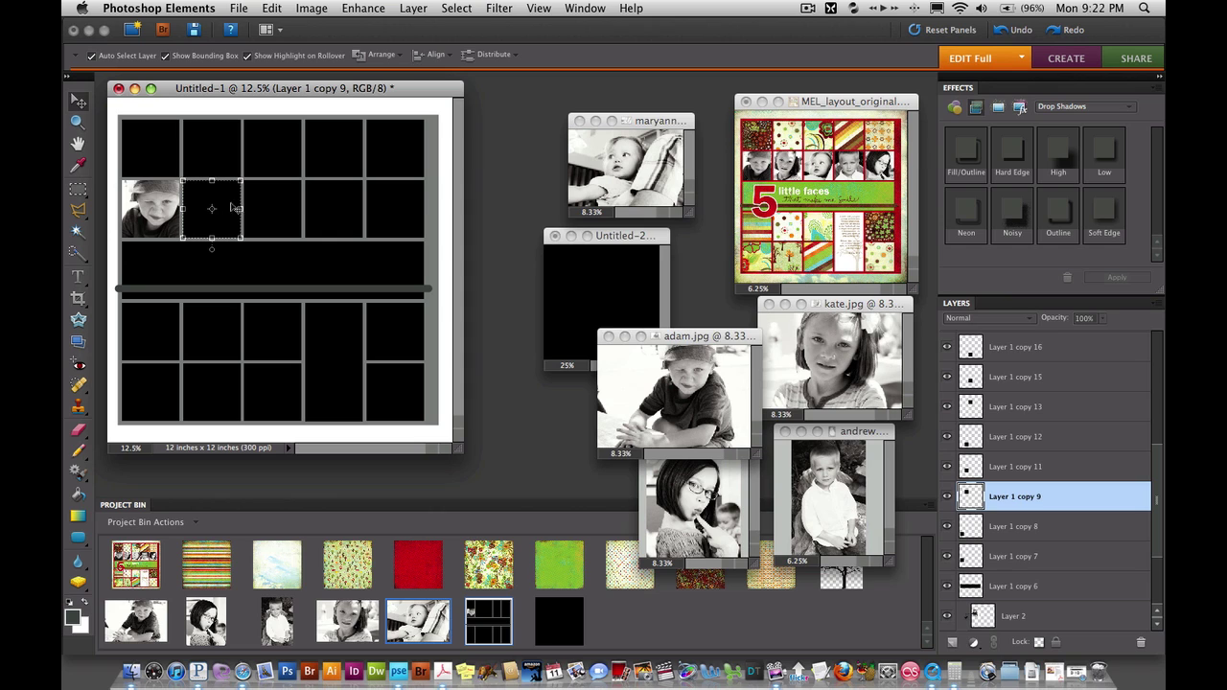
left_click(833, 315)
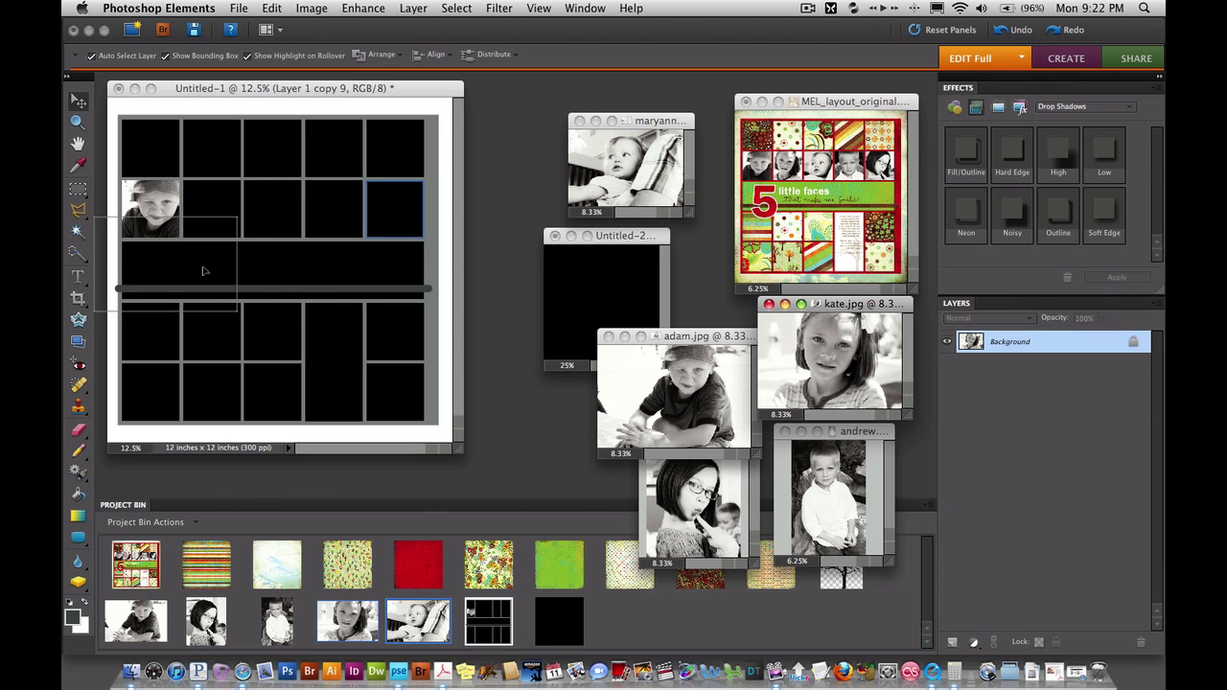
left_click_drag(202, 271, 249, 236)
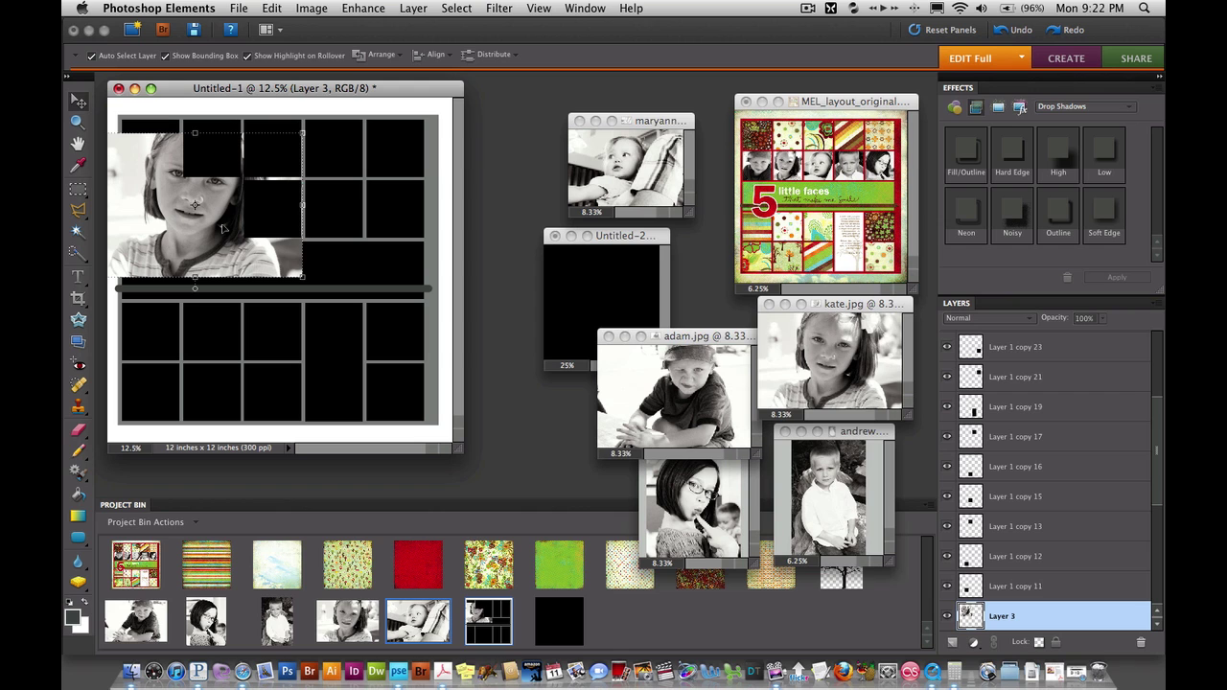
key("super+g")
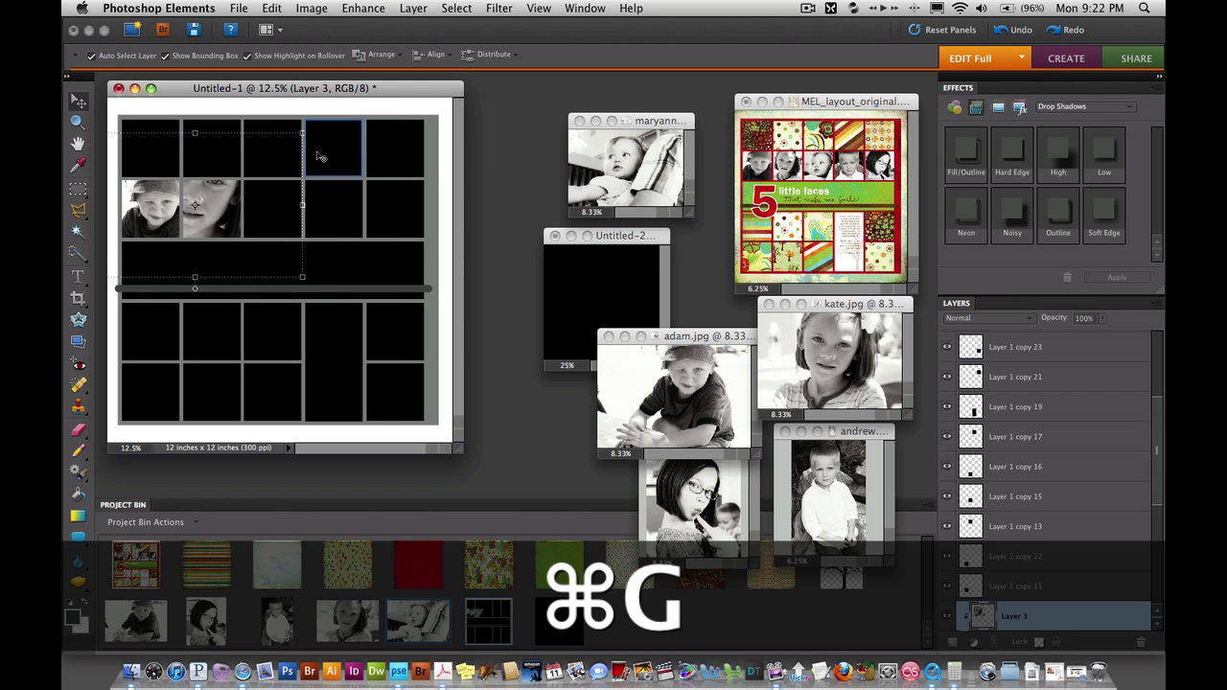
left_click_drag(303, 133, 264, 203)
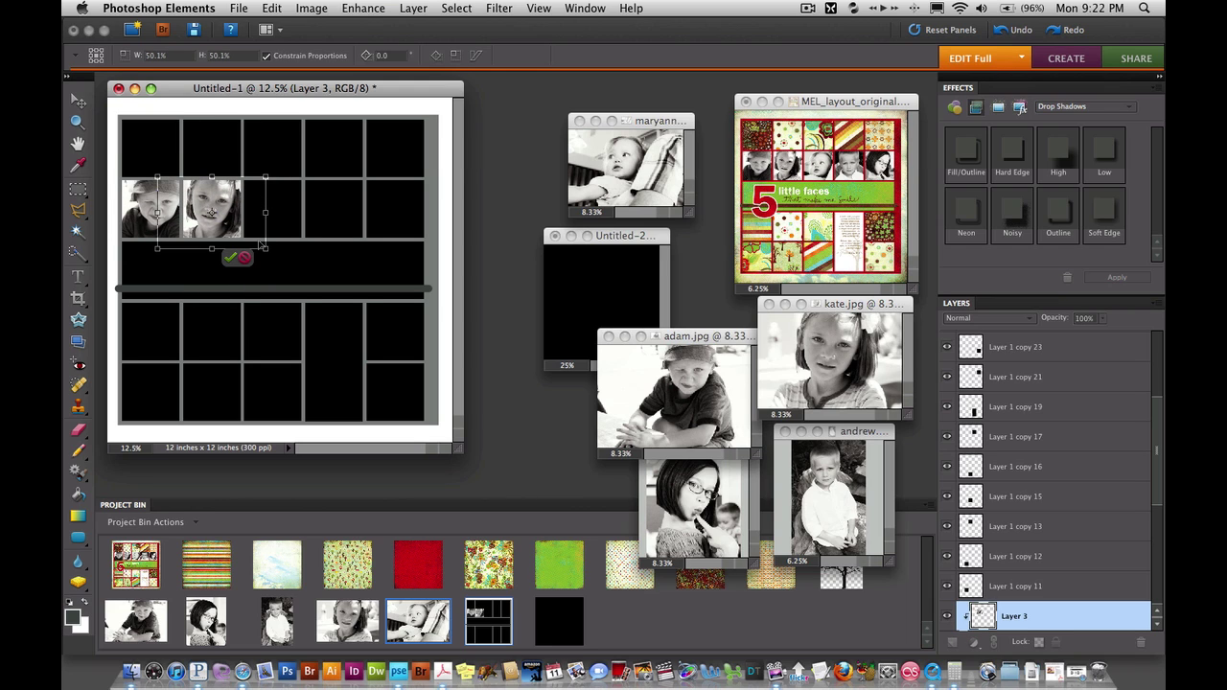
left_click_drag(269, 253, 257, 243)
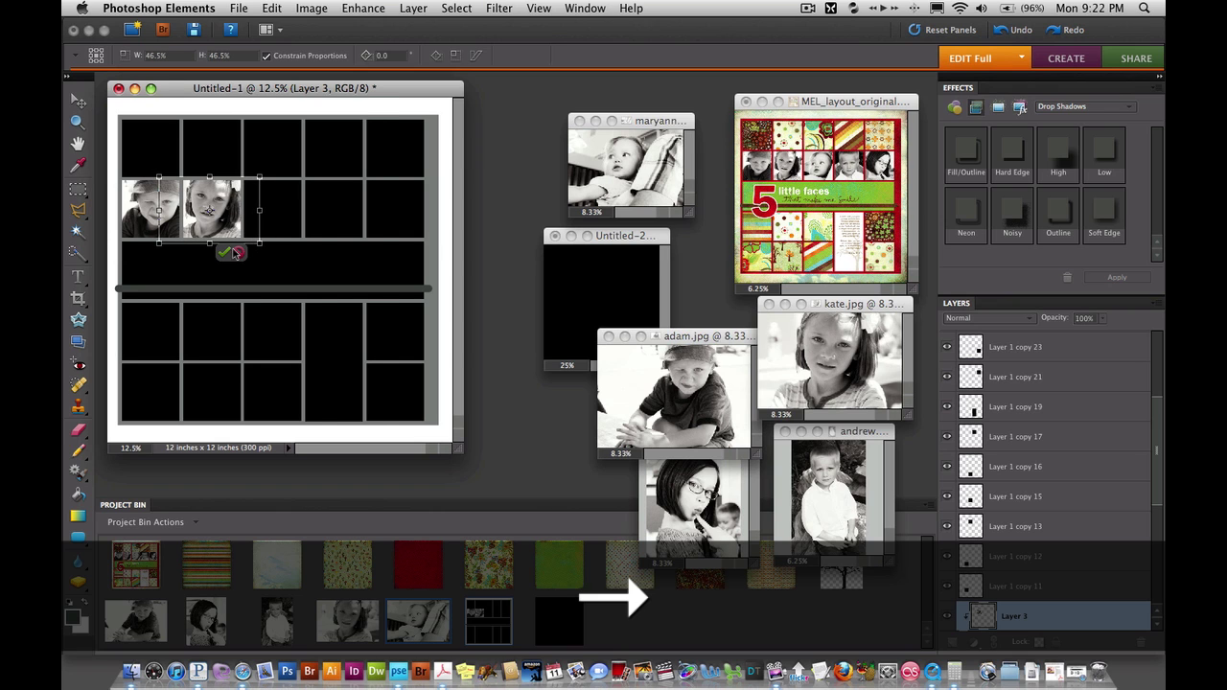
left_click(223, 252)
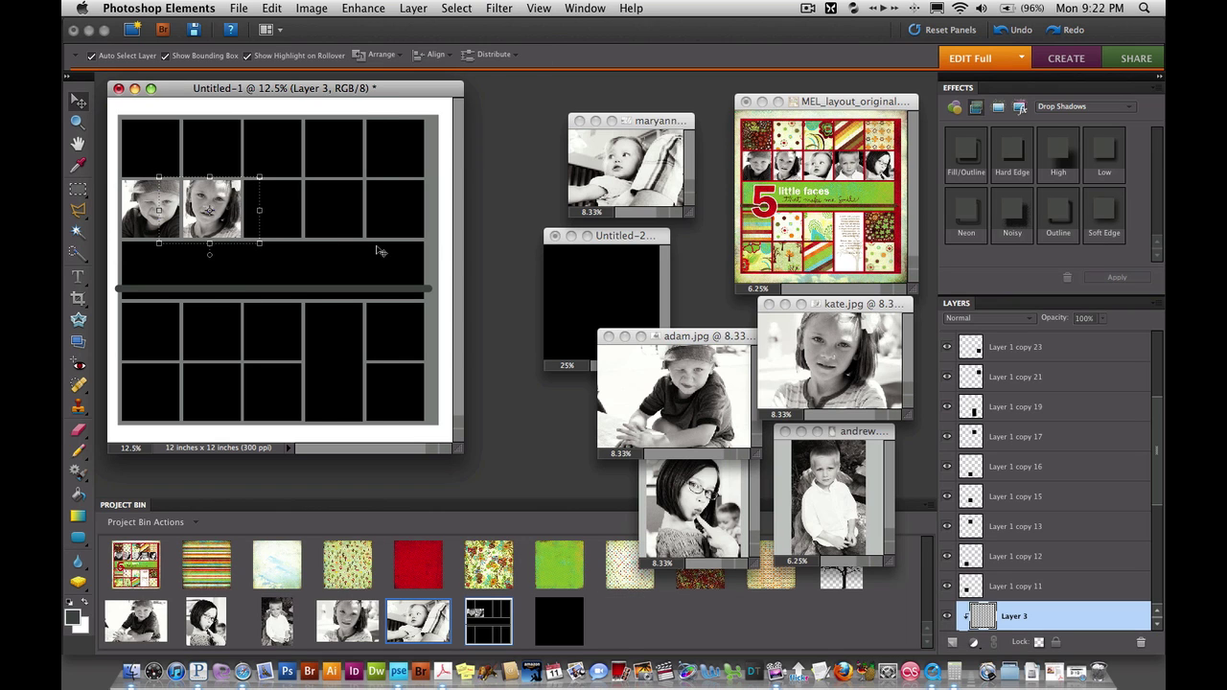